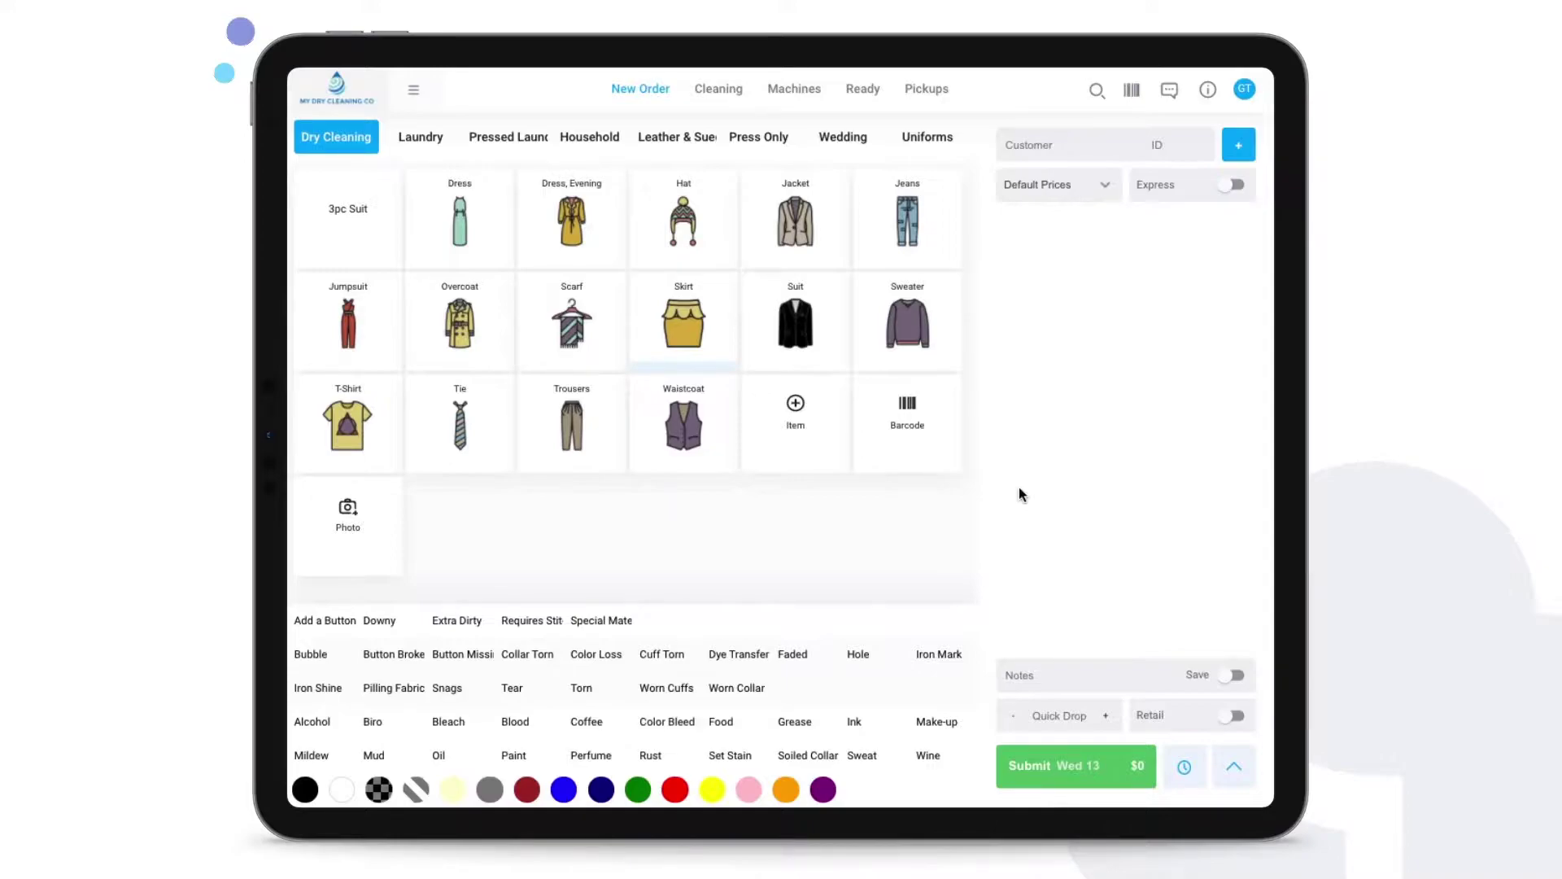
# Step: Go from the main menu into the Admin area, landing on Pickup and Delivery settings
pyautogui.click(414, 96)
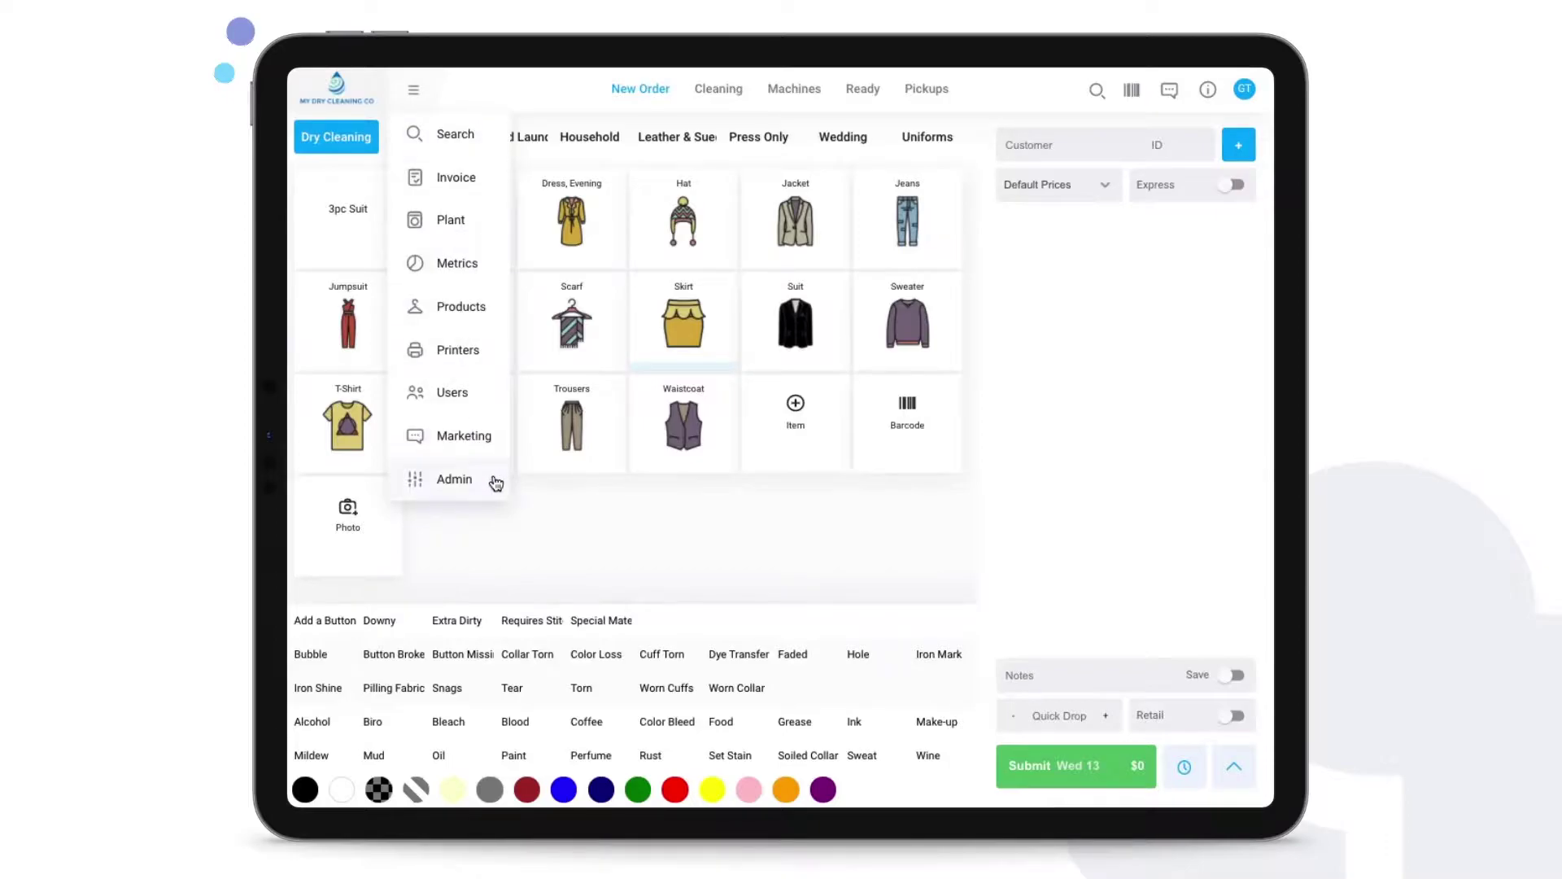
pyautogui.click(454, 479)
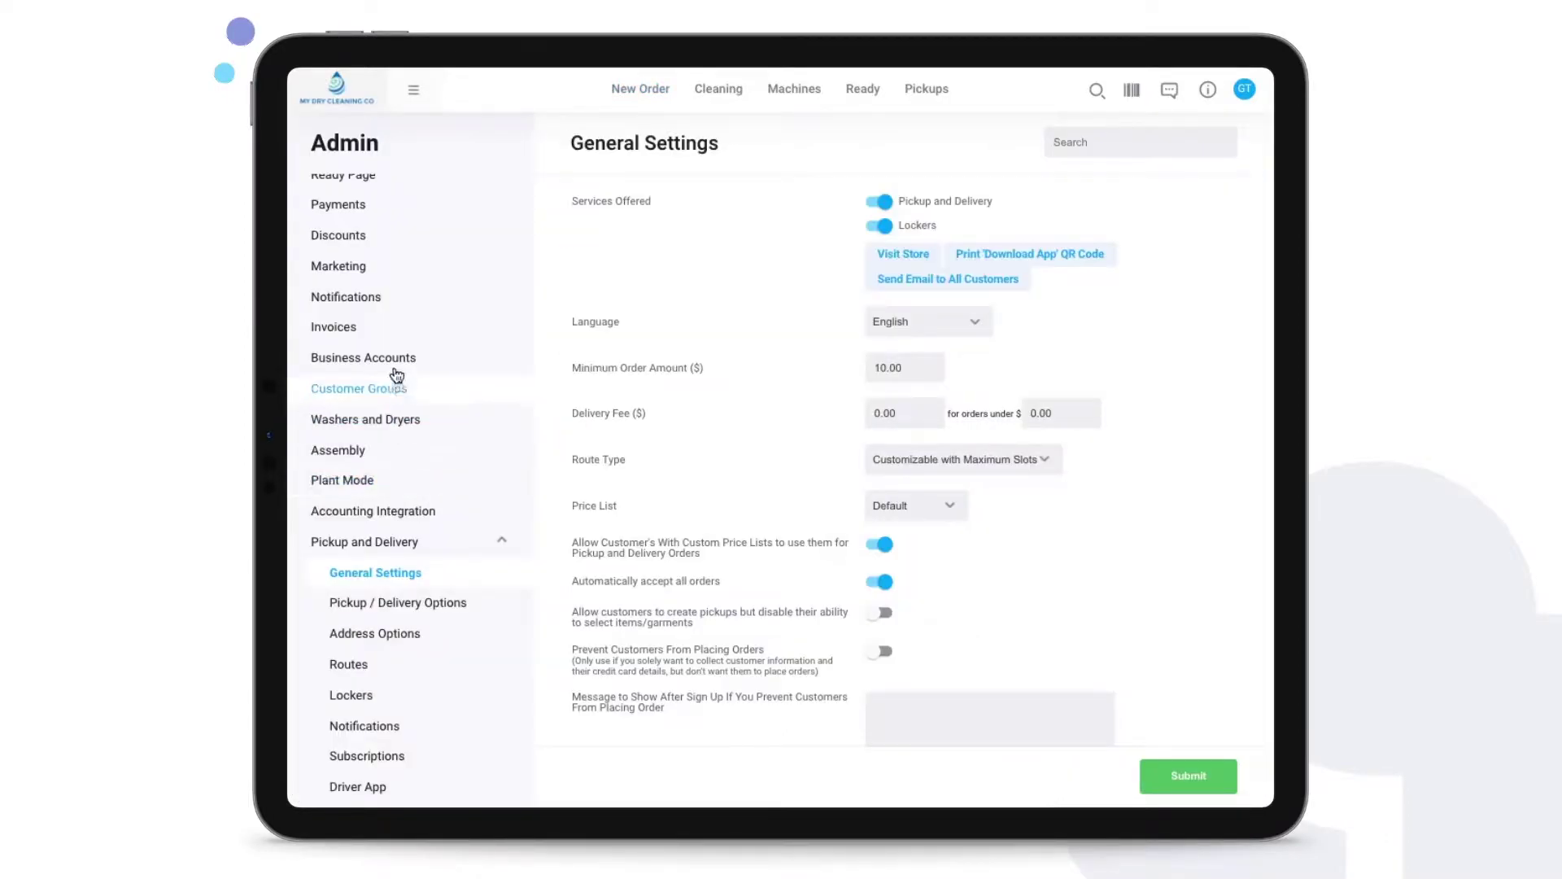
# Step: Open Discounts and review the loyalty scheme: 10% redemption, 100-point threshold, start day 1
pyautogui.click(363, 235)
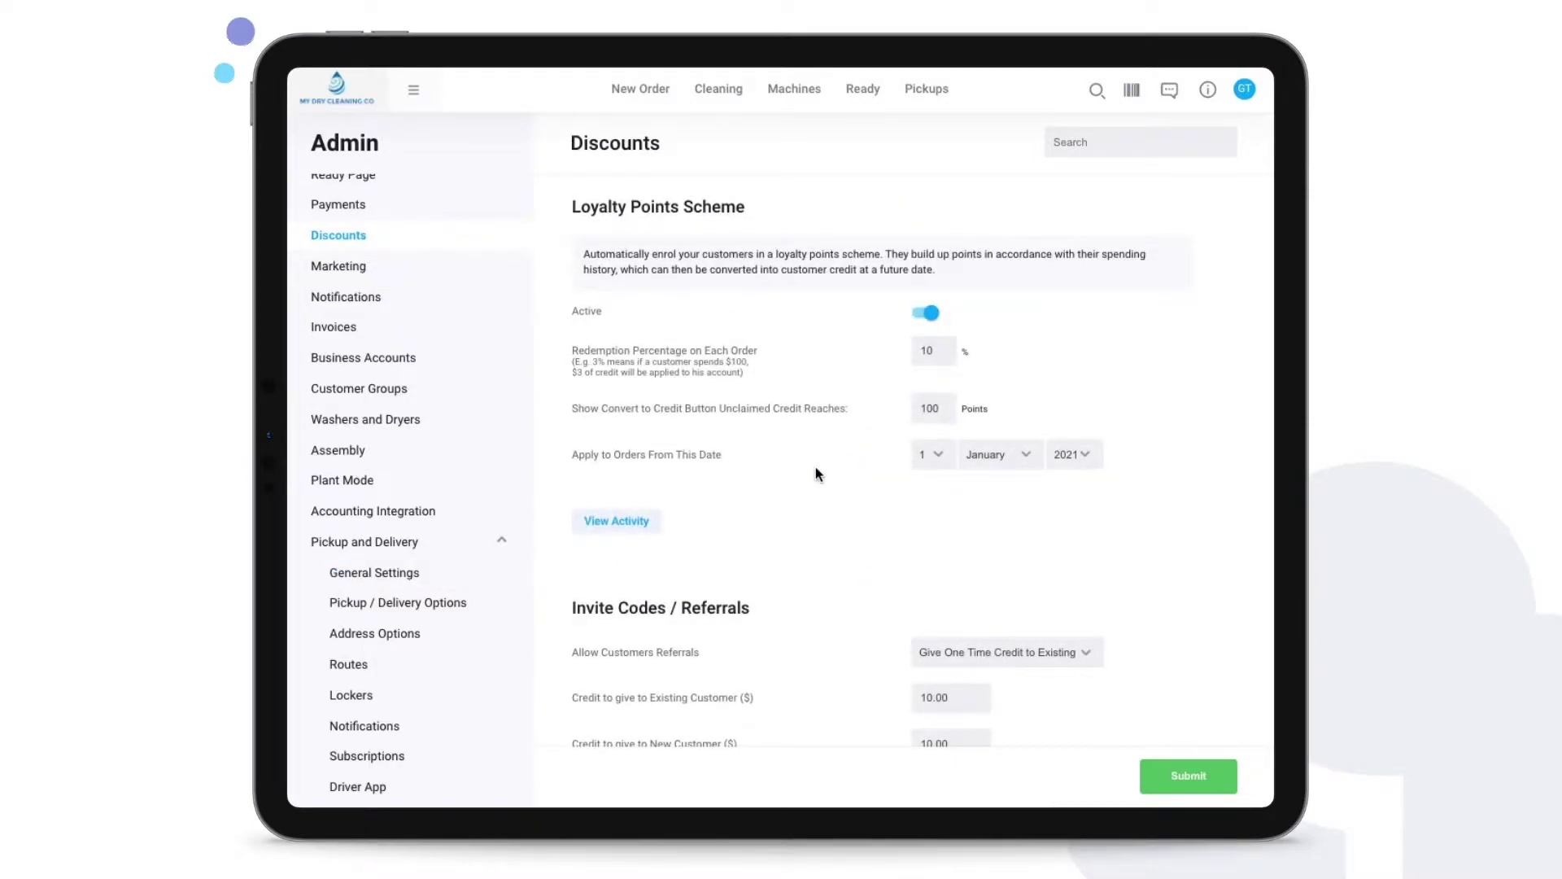
pyautogui.tripleClick(676, 200)
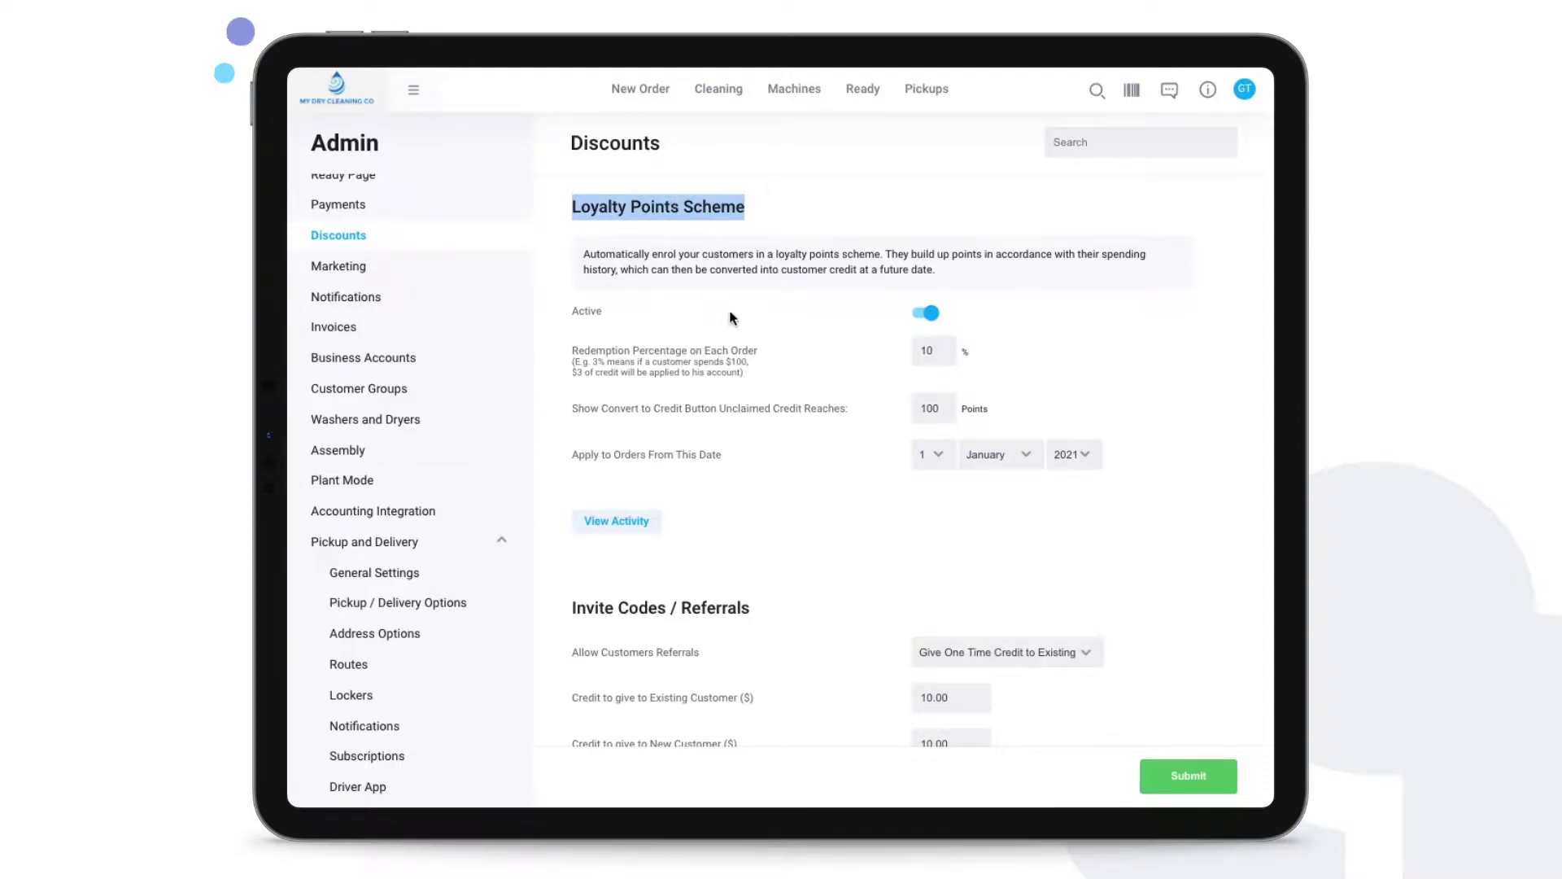
pyautogui.click(936, 354)
pyautogui.moveTo(573, 360); pyautogui.dragTo(747, 380)
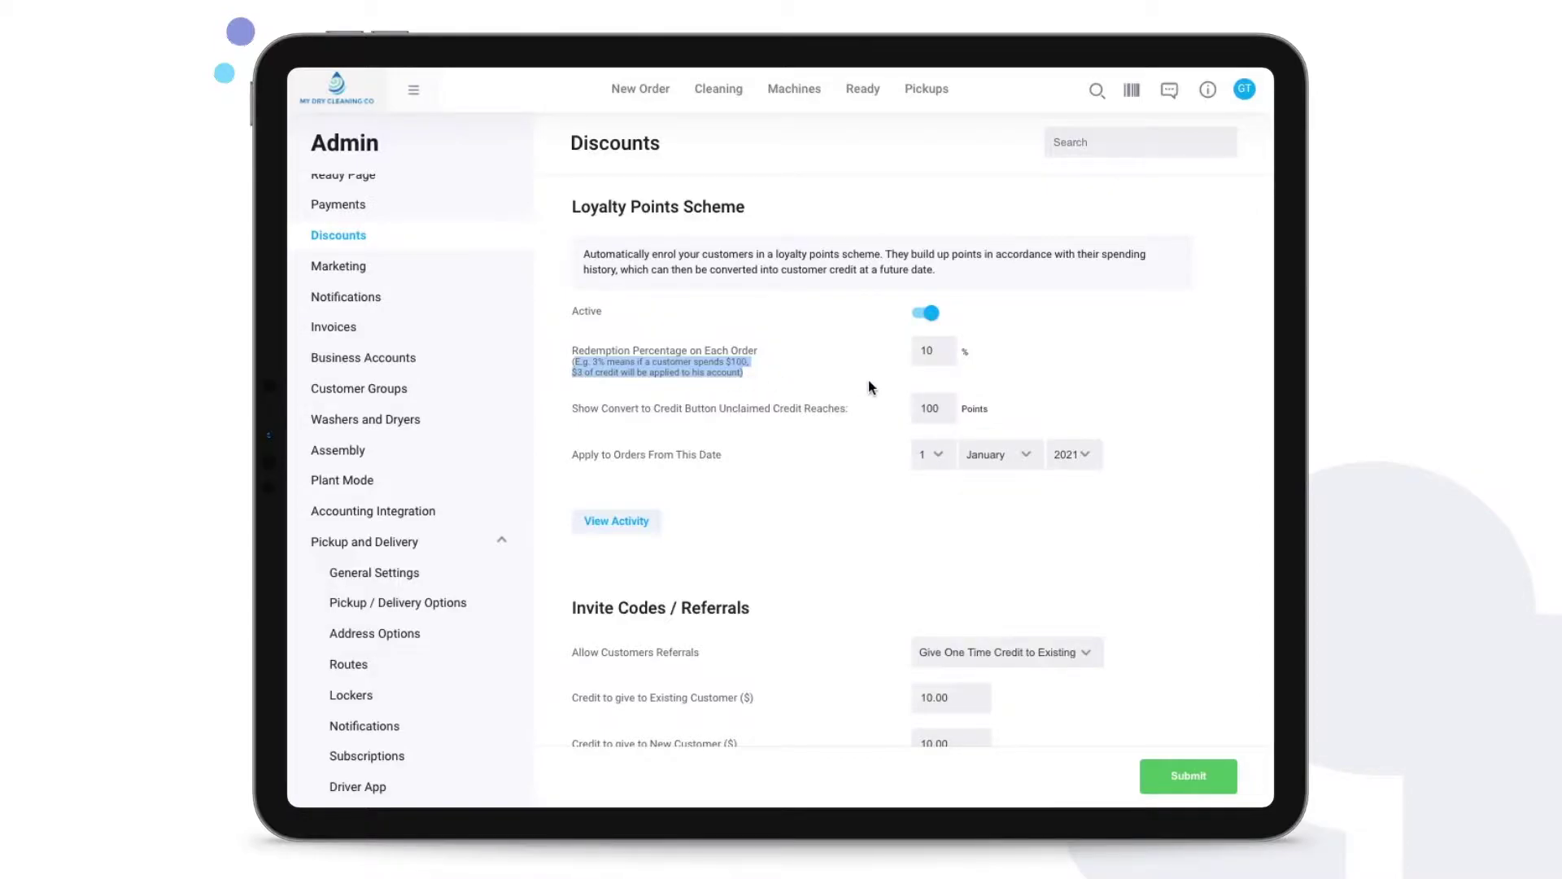
pyautogui.click(927, 407)
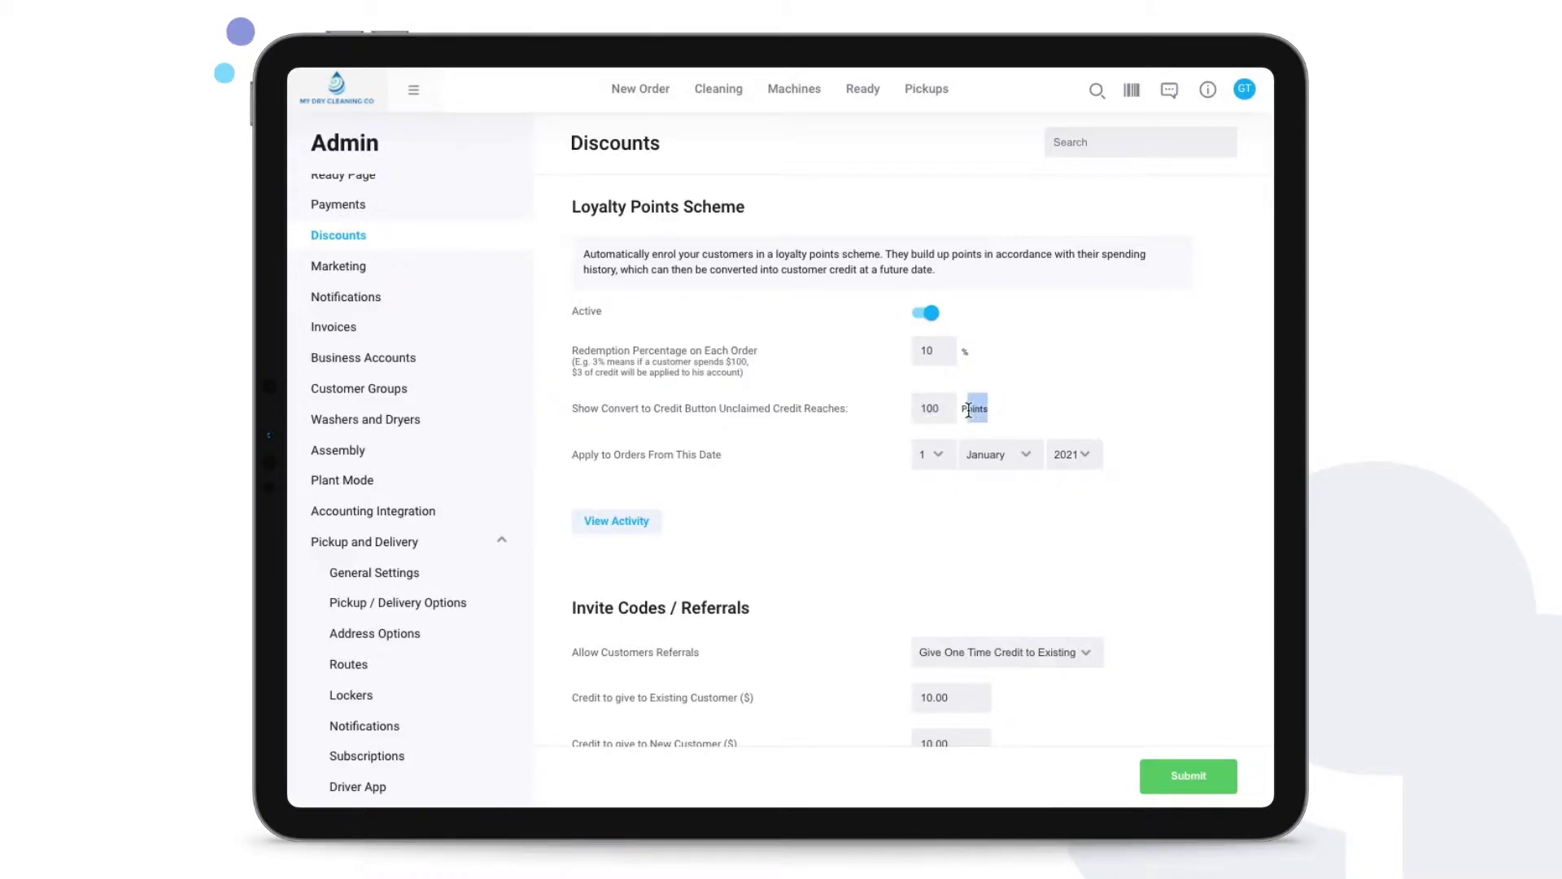
pyautogui.click(938, 414)
pyautogui.doubleClick(938, 414)
pyautogui.doubleClick(932, 350)
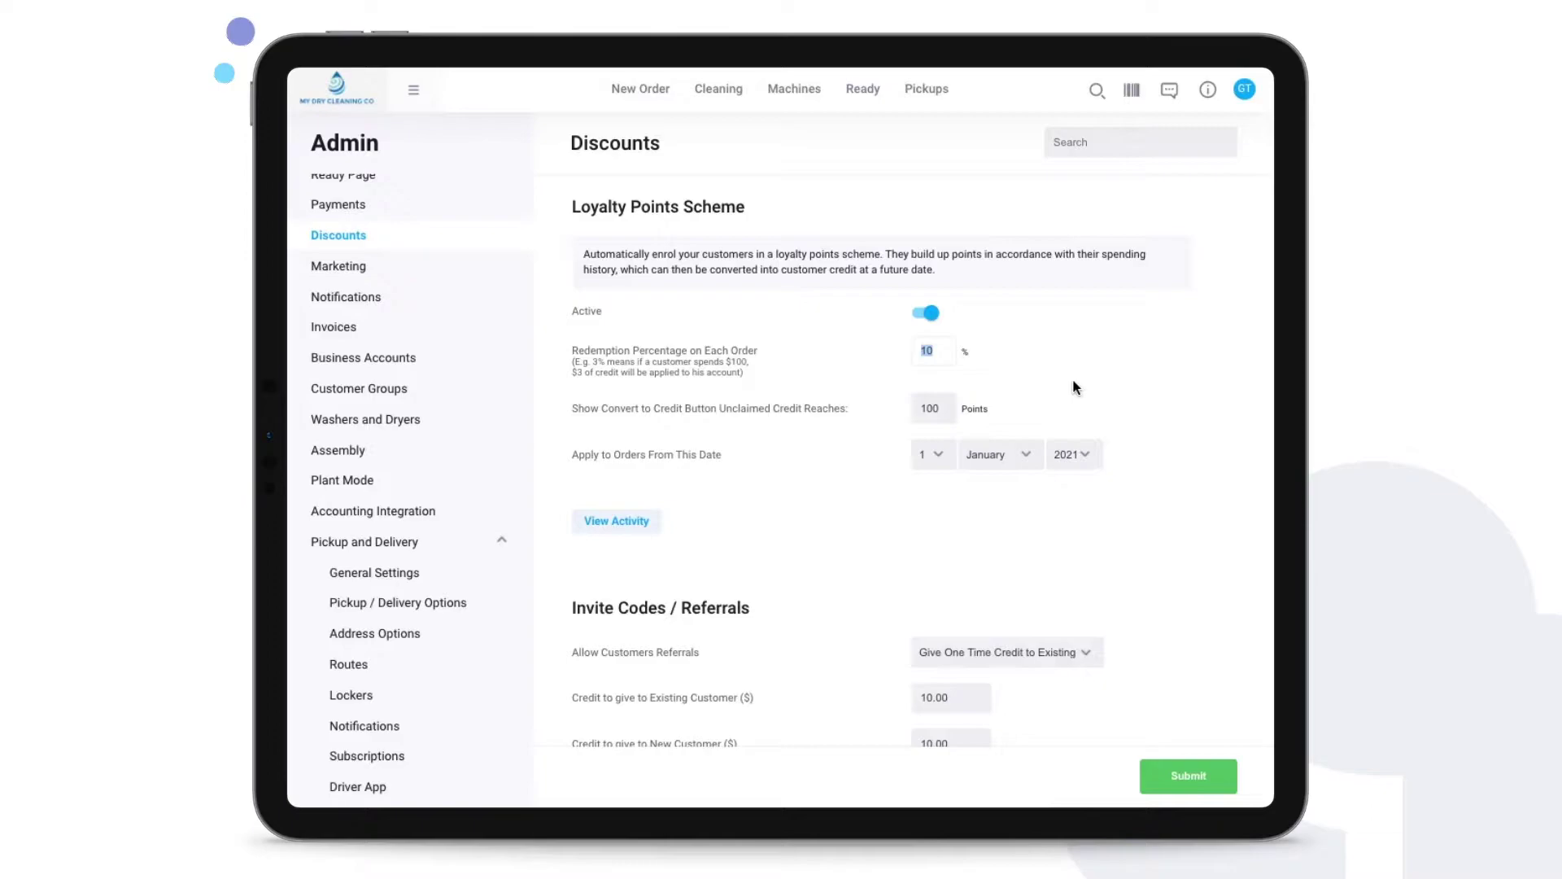
pyautogui.click(924, 452)
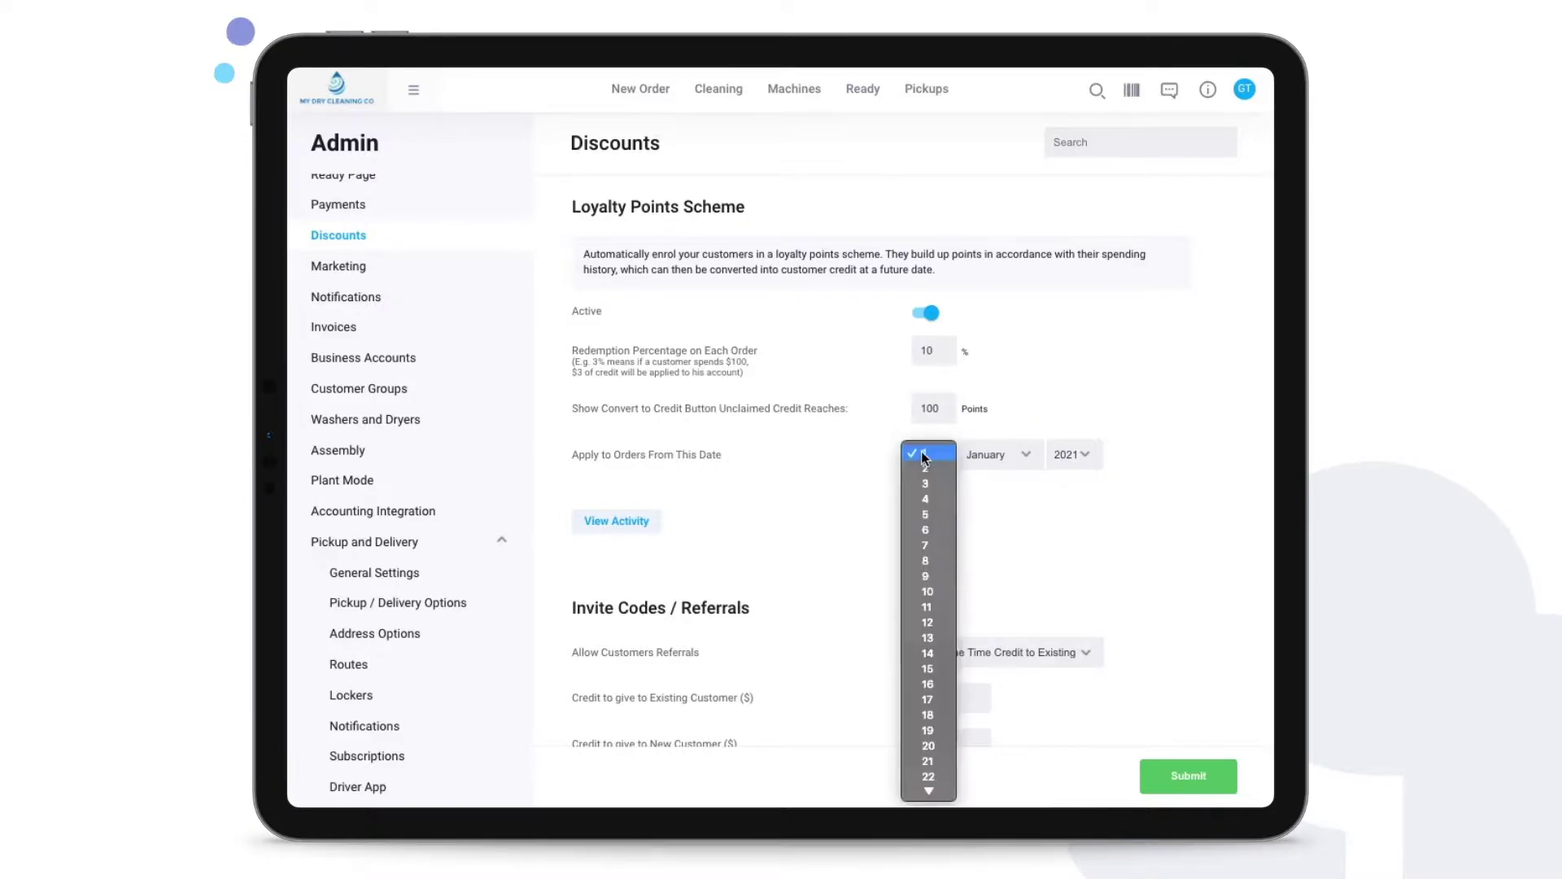
pyautogui.click(924, 454)
pyautogui.click(643, 522)
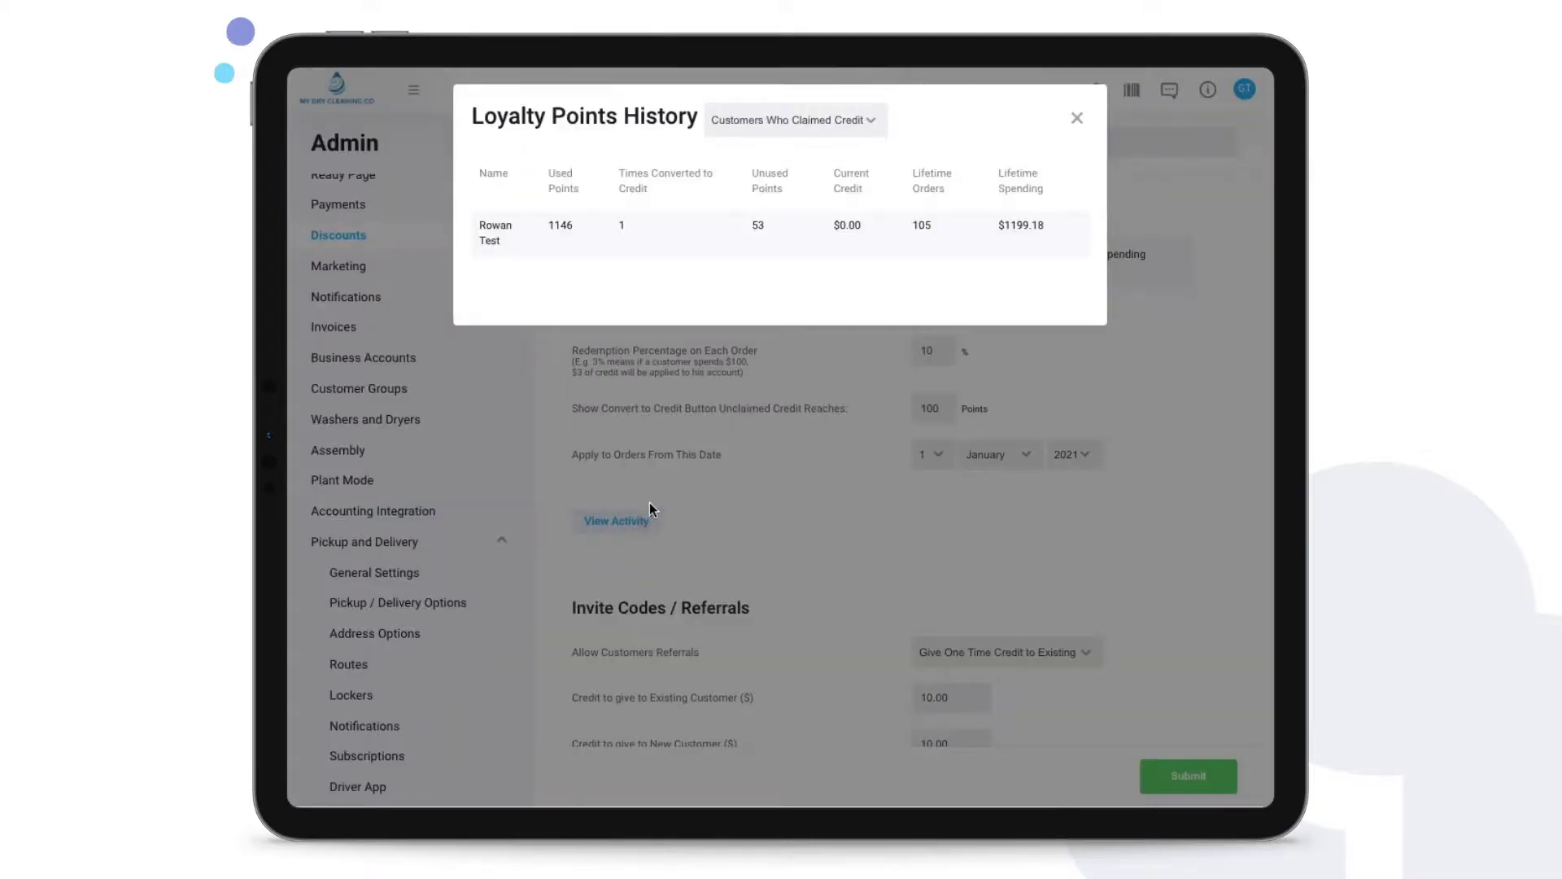
pyautogui.click(810, 124)
pyautogui.click(811, 136)
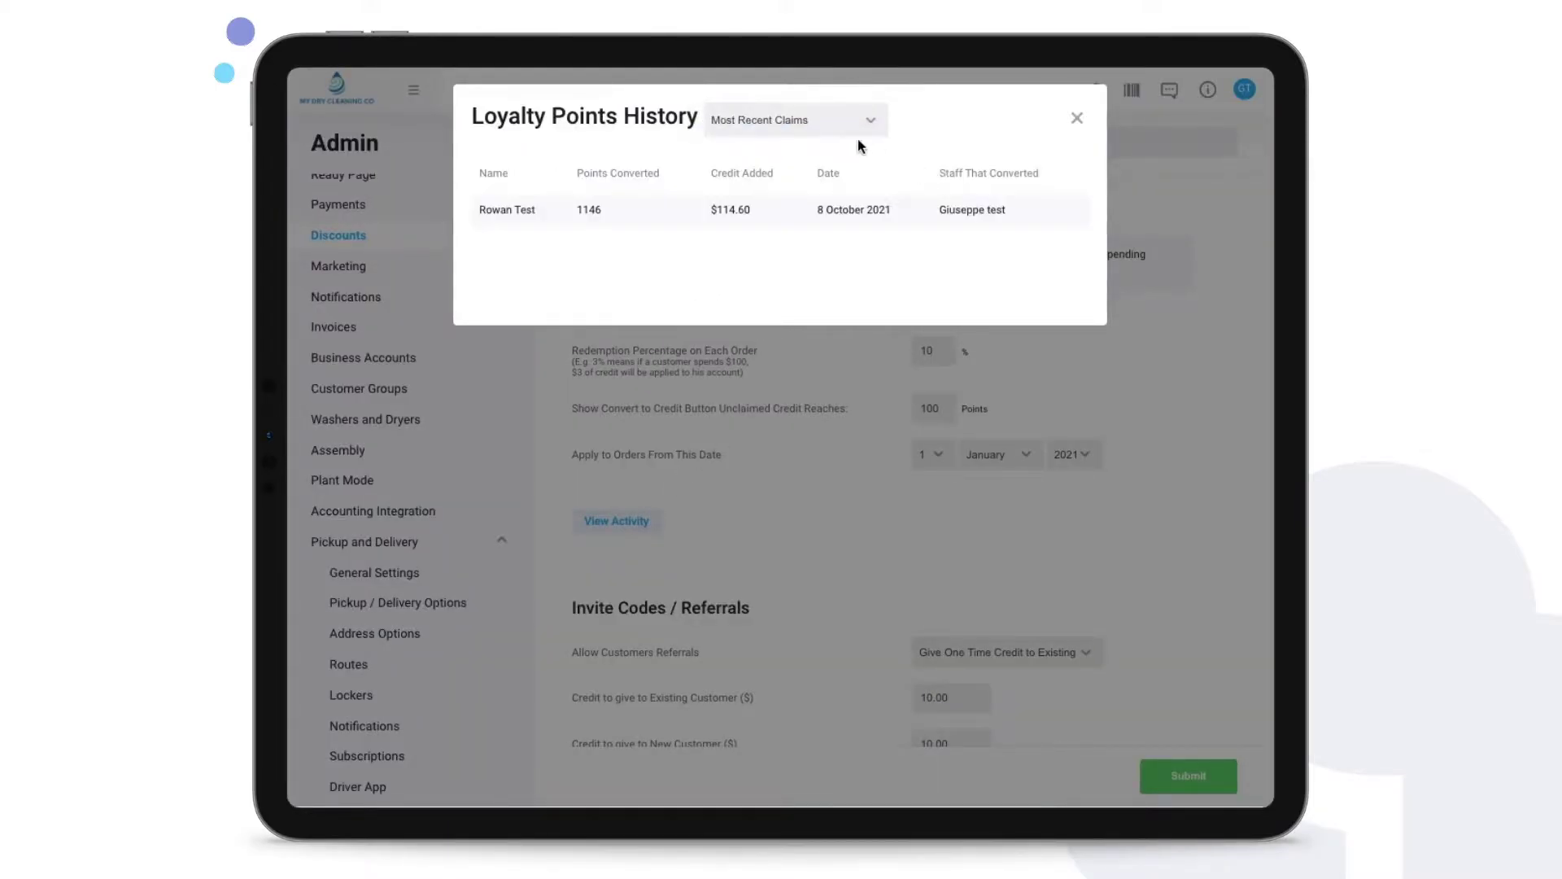
pyautogui.click(1077, 118)
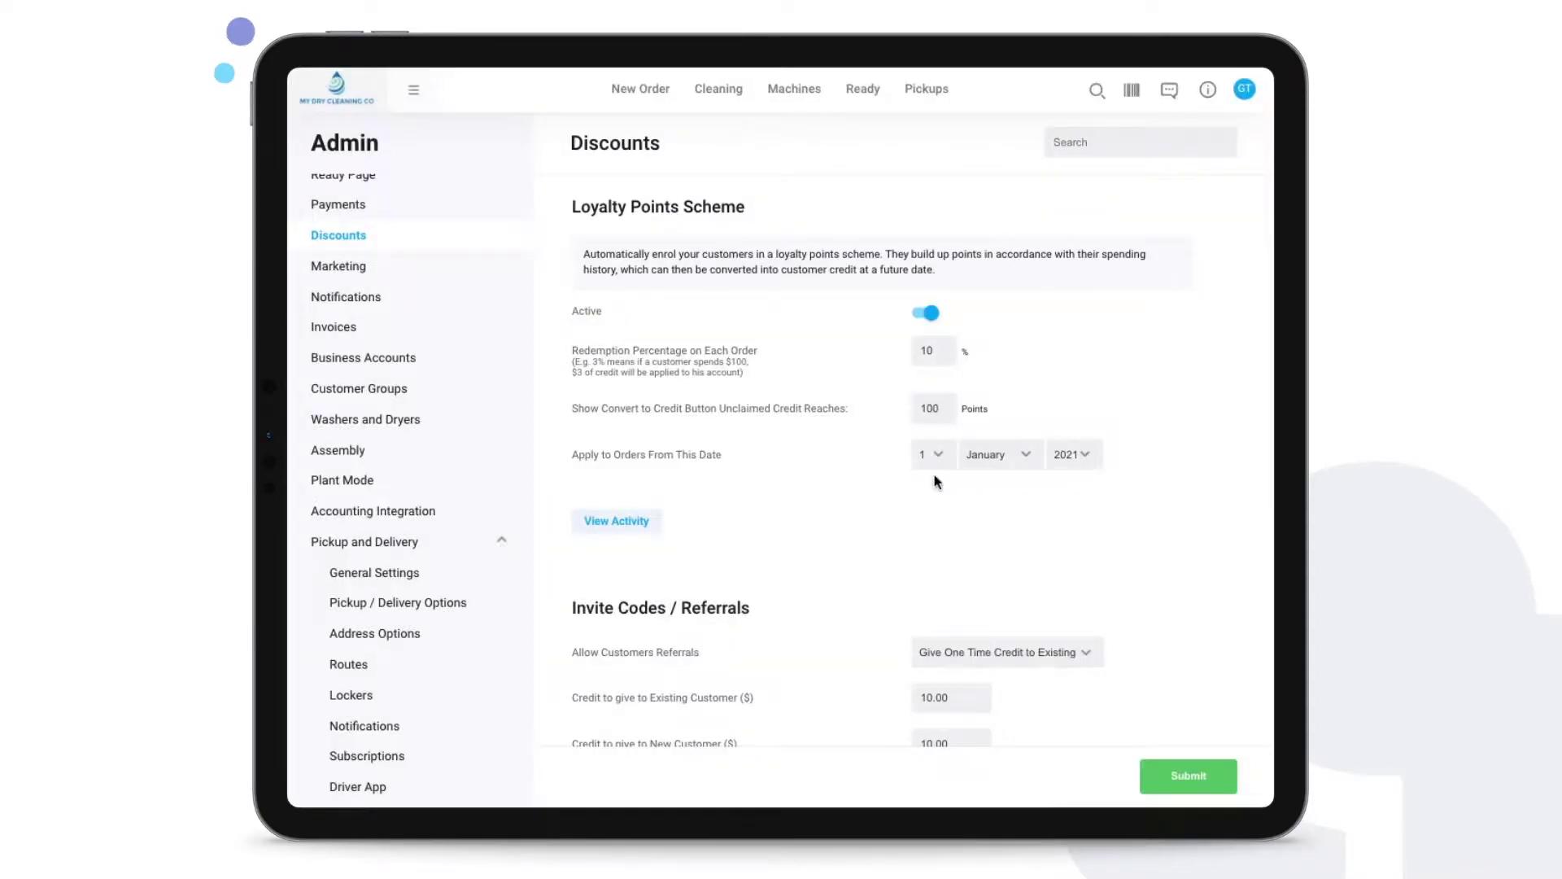
pyautogui.scroll(-3, 934, 477)
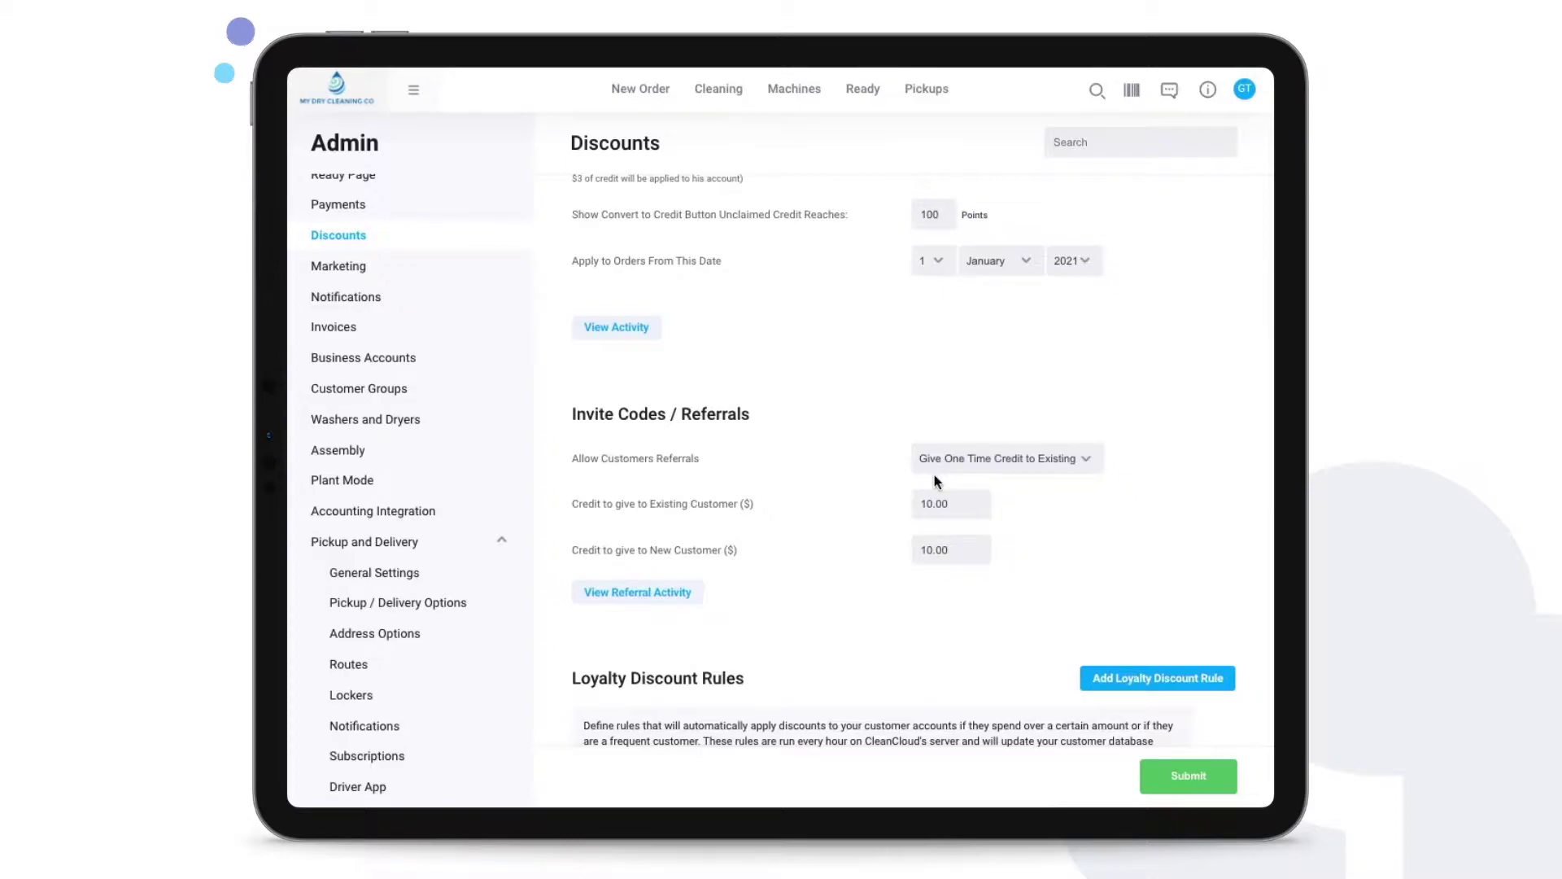
# Step: Check referral settings (one-time credit, 10.00 for existing and new customers) and view referral activity
pyautogui.click(970, 457)
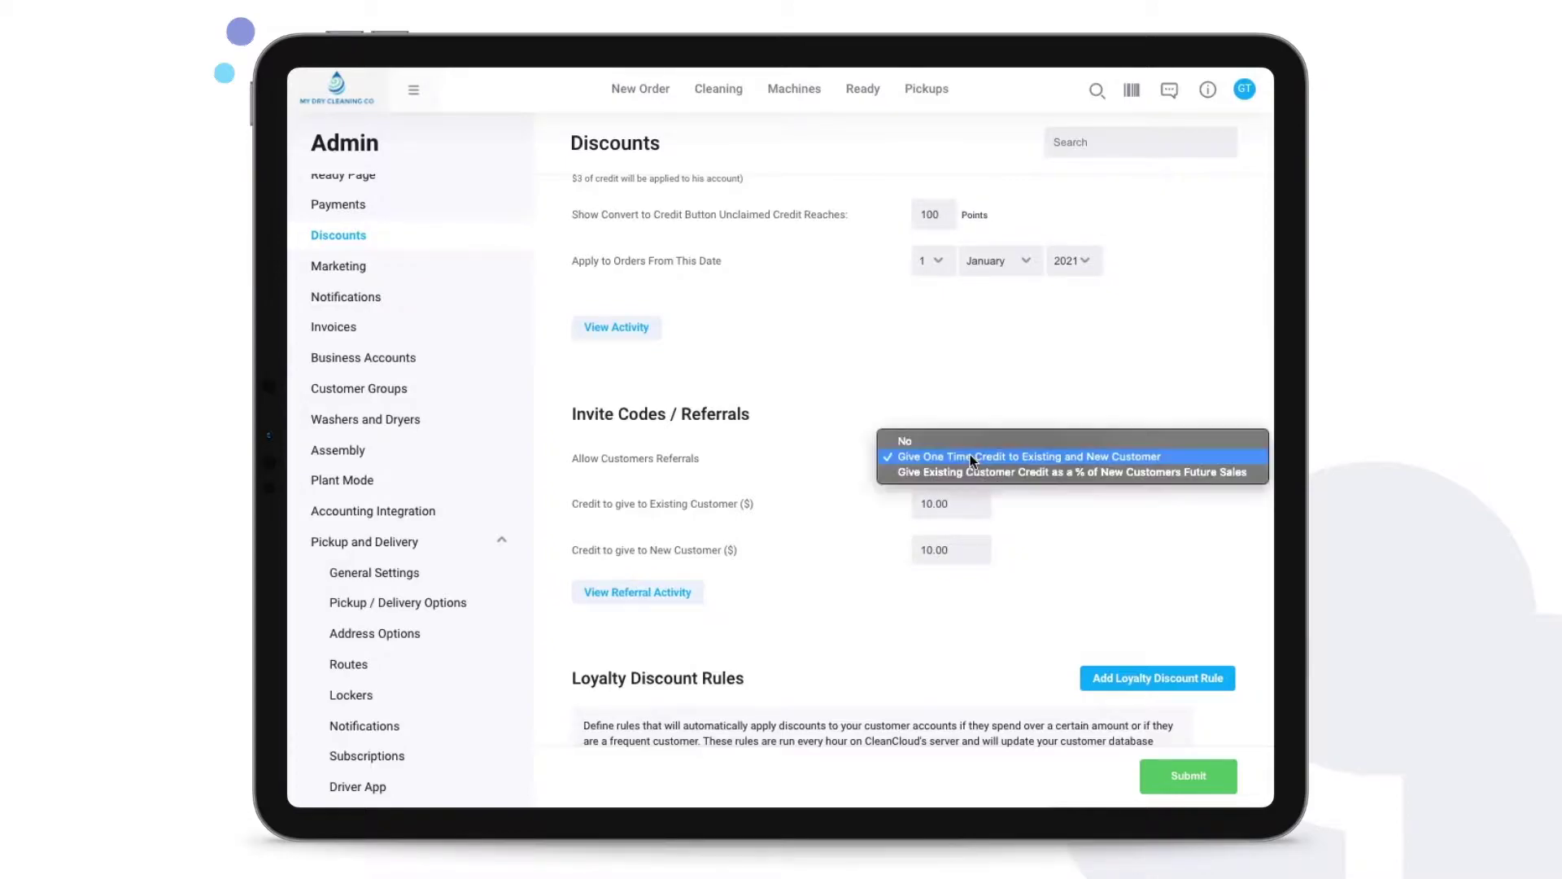
pyautogui.click(1173, 458)
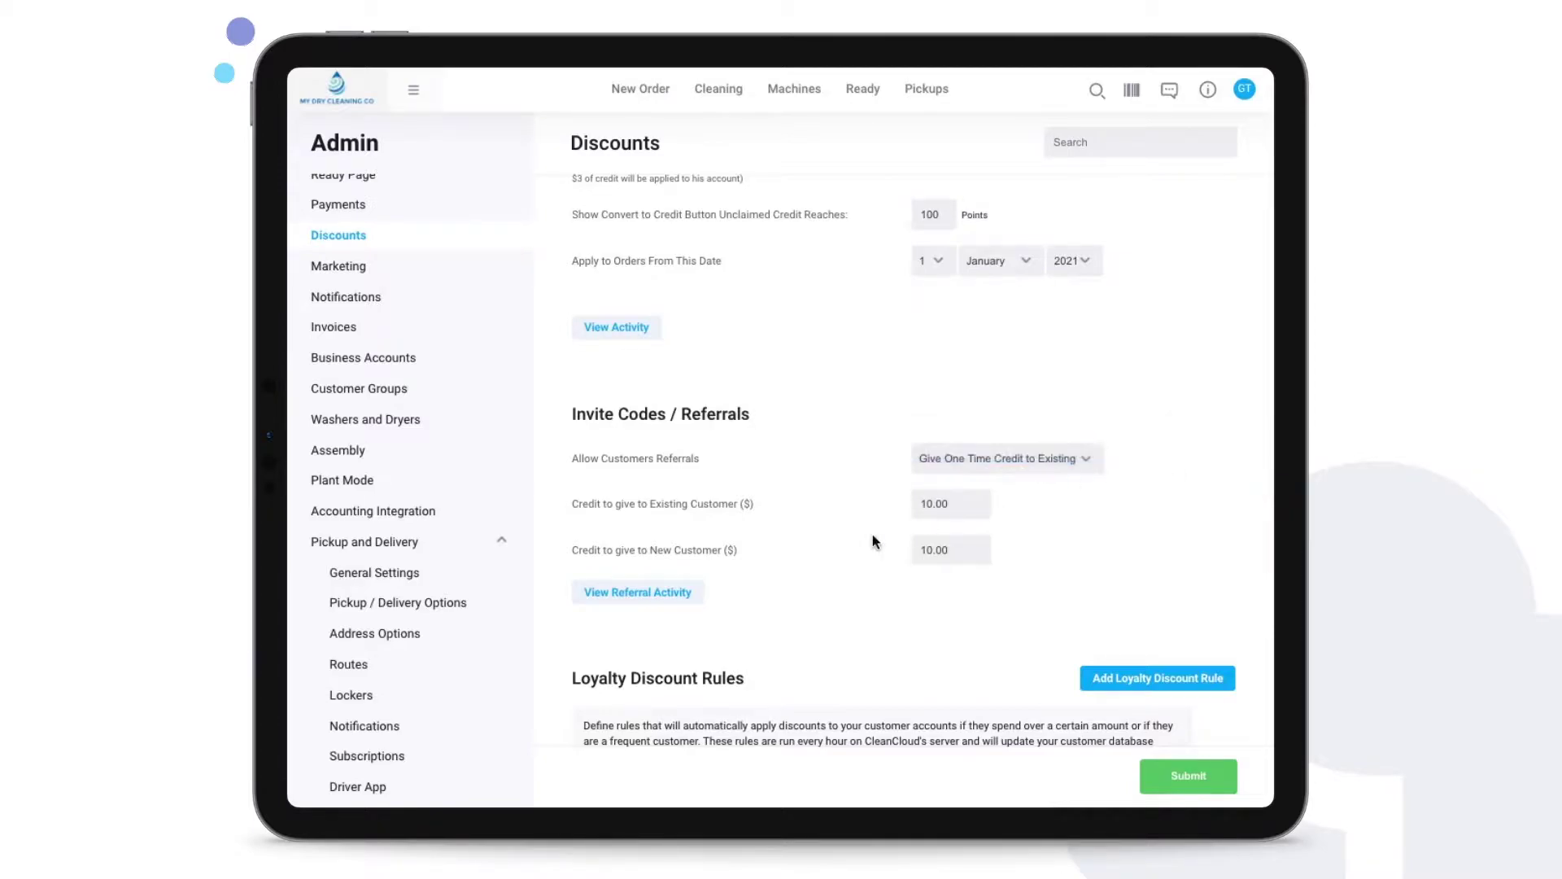
pyautogui.doubleClick(952, 504)
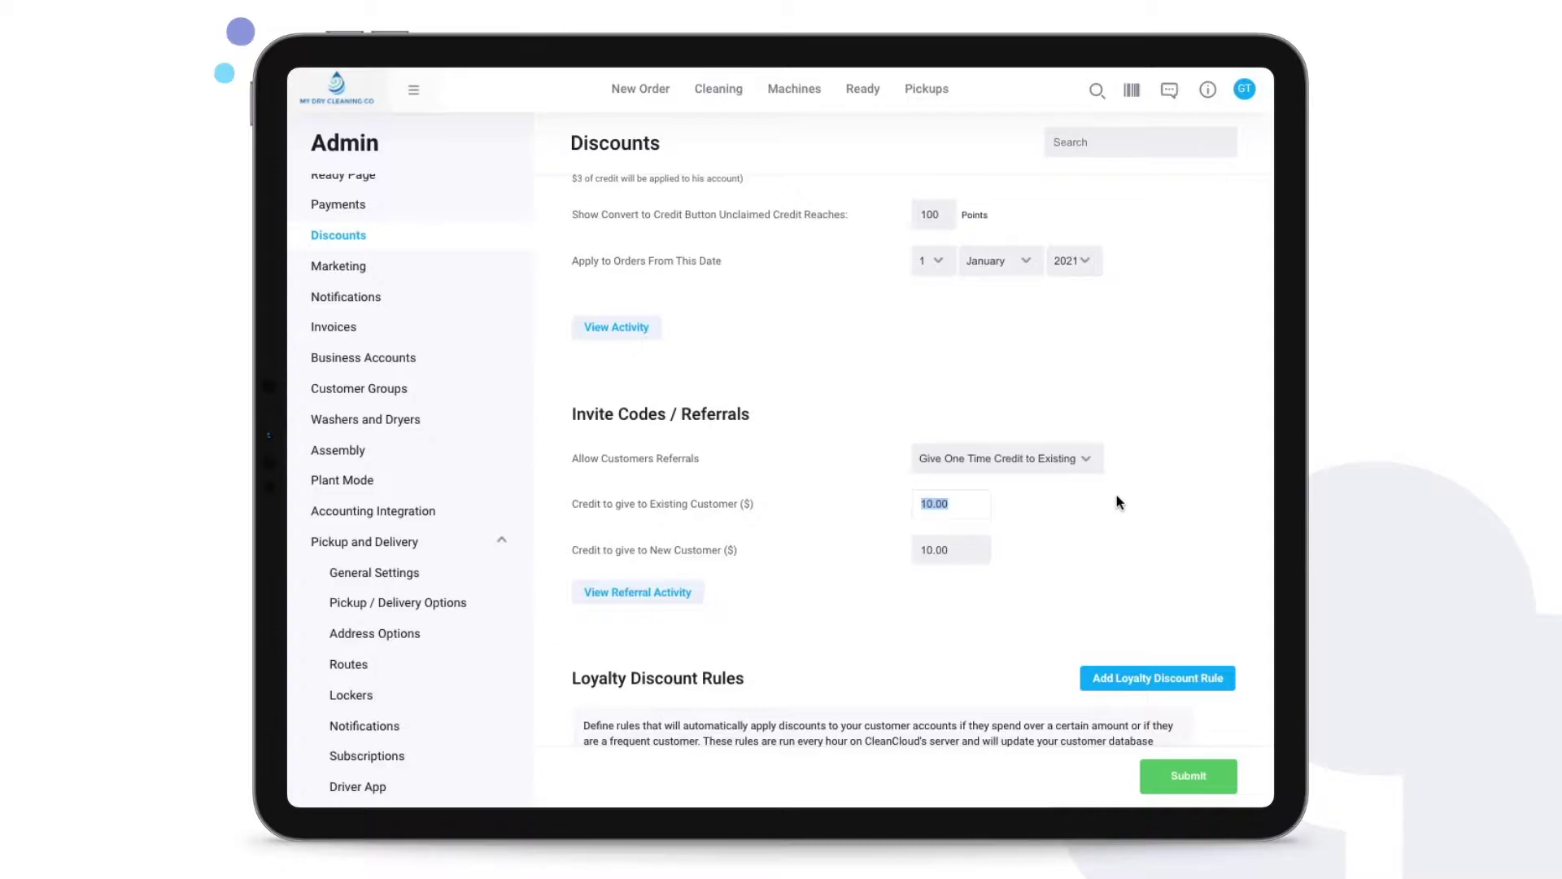
pyautogui.click(953, 549)
pyautogui.doubleClick(952, 549)
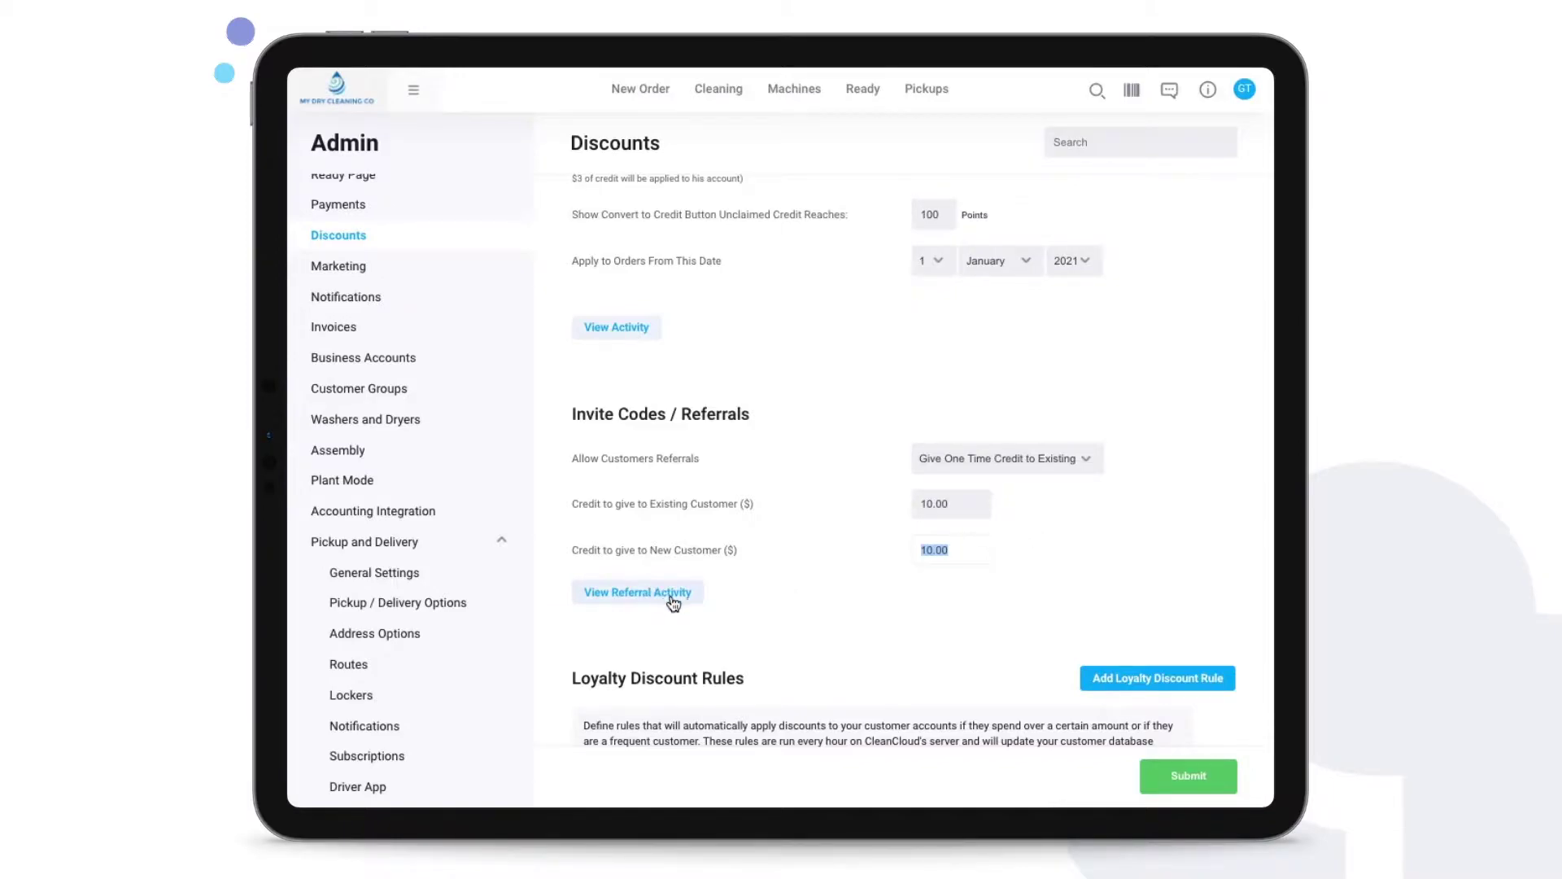
pyautogui.click(646, 593)
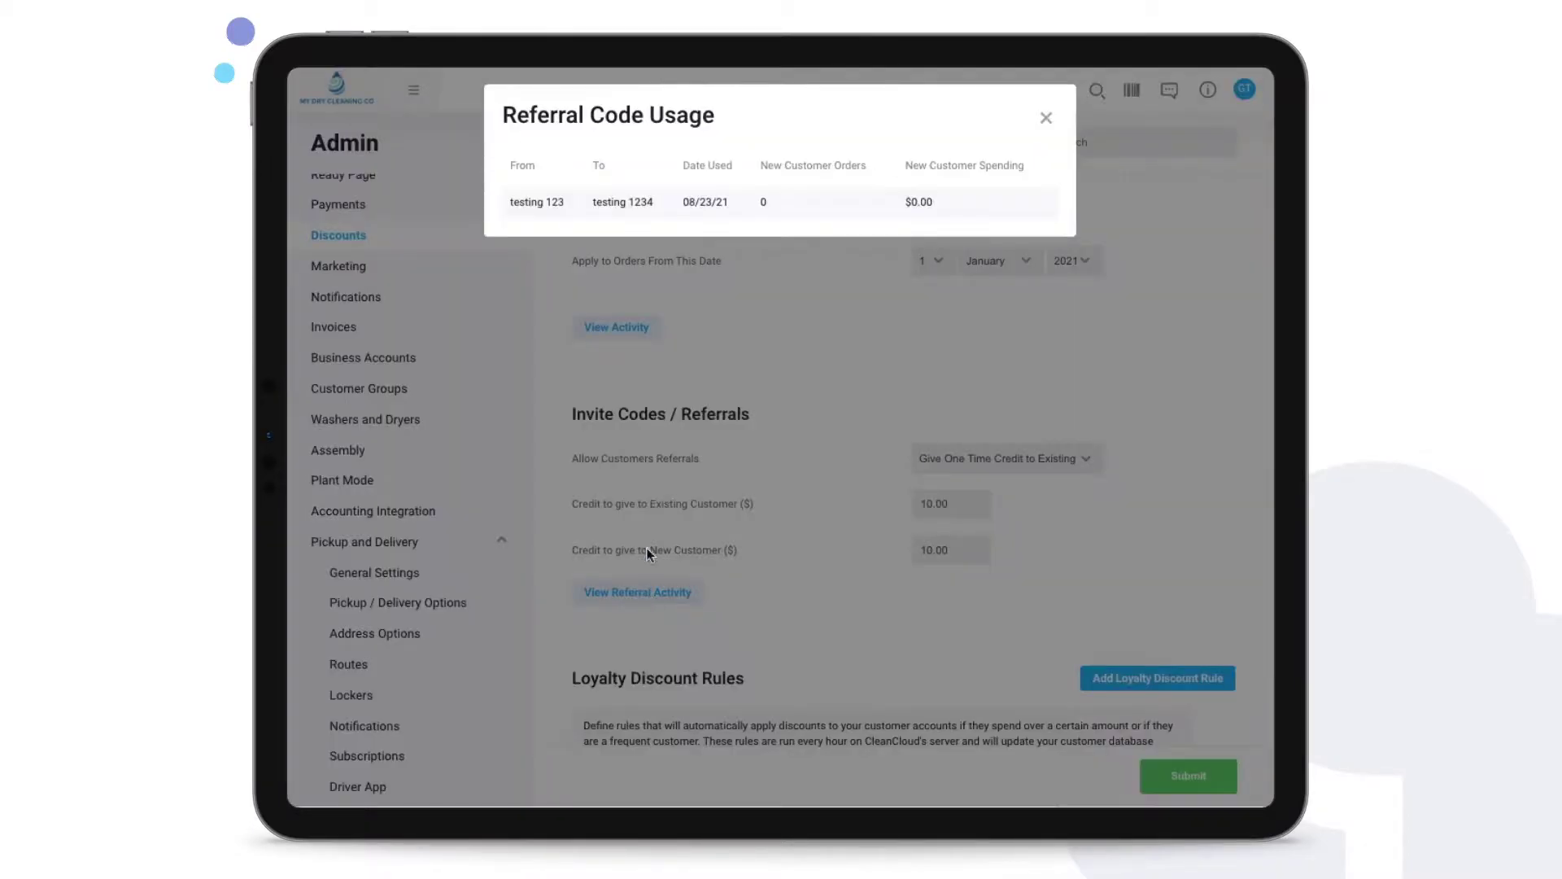
# Step: Inspect the referral record's customers, date, orders and spending columns, then close it
pyautogui.tripleClick(545, 203)
pyautogui.tripleClick(606, 204)
pyautogui.tripleClick(689, 203)
pyautogui.tripleClick(787, 167)
pyautogui.tripleClick(976, 161)
pyautogui.click(1045, 121)
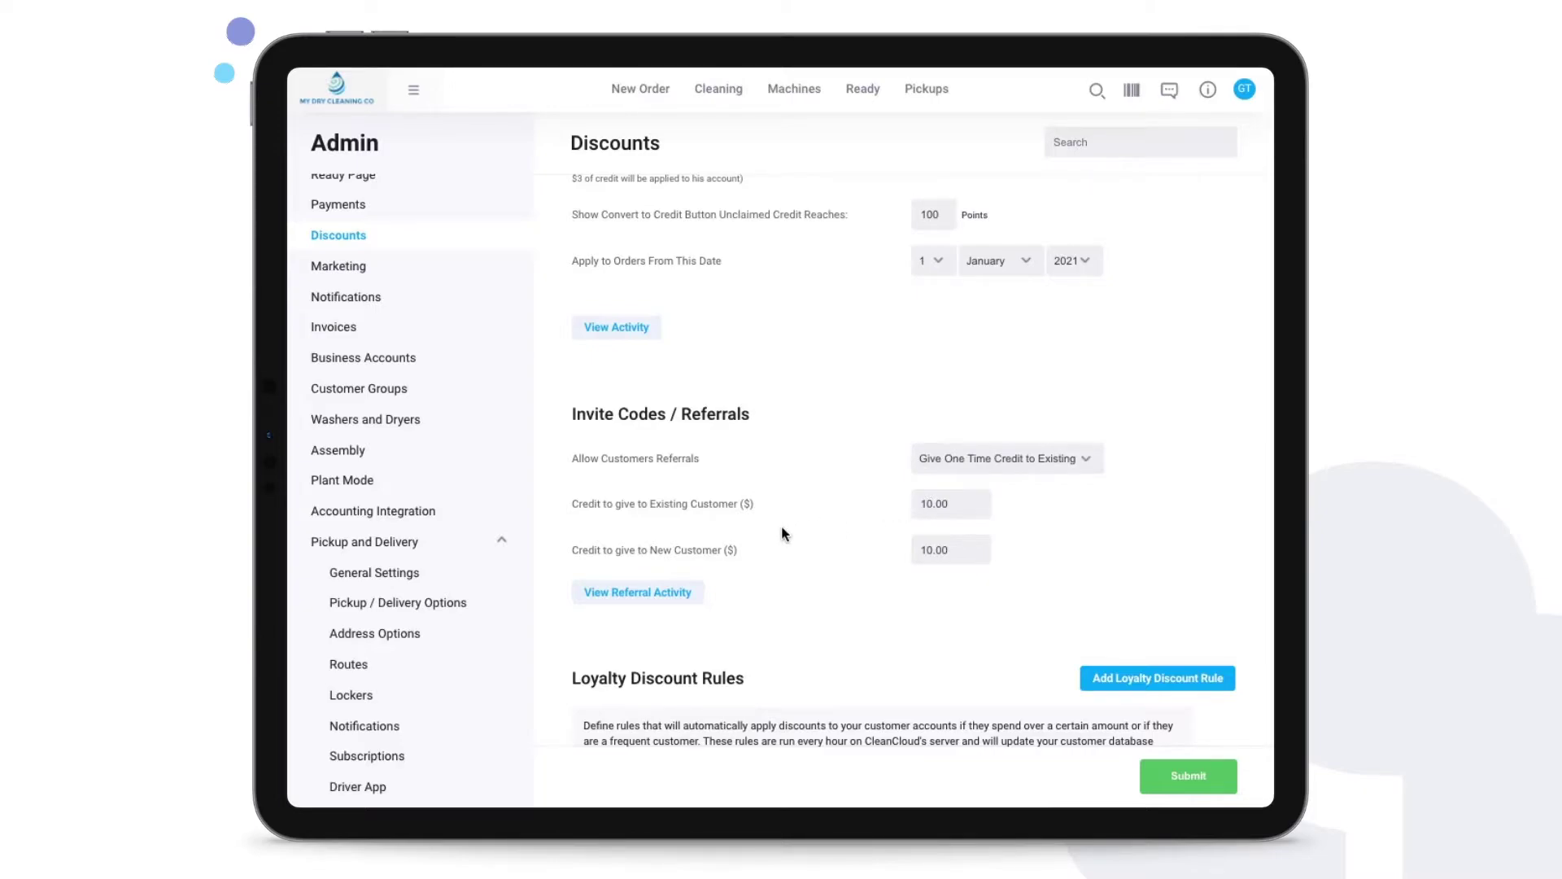
pyautogui.scroll(-3, 782, 533)
# Step: Fill in a loyalty rule: spends more than 50 within 30 days, 10% off, business customers excluded
pyautogui.scroll(-4, 782, 533)
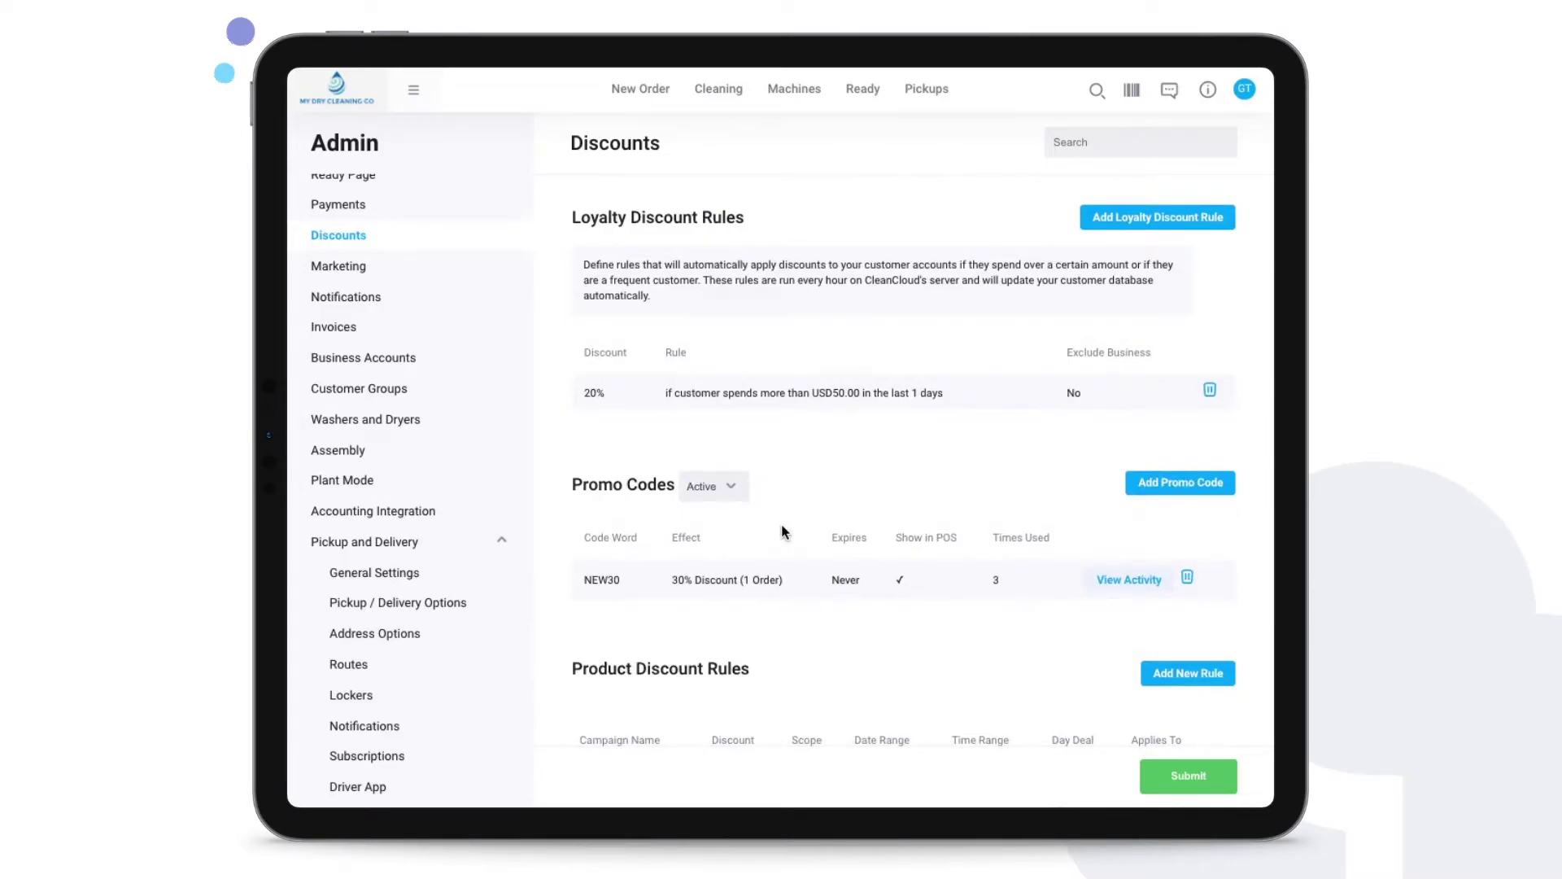
pyautogui.click(1152, 224)
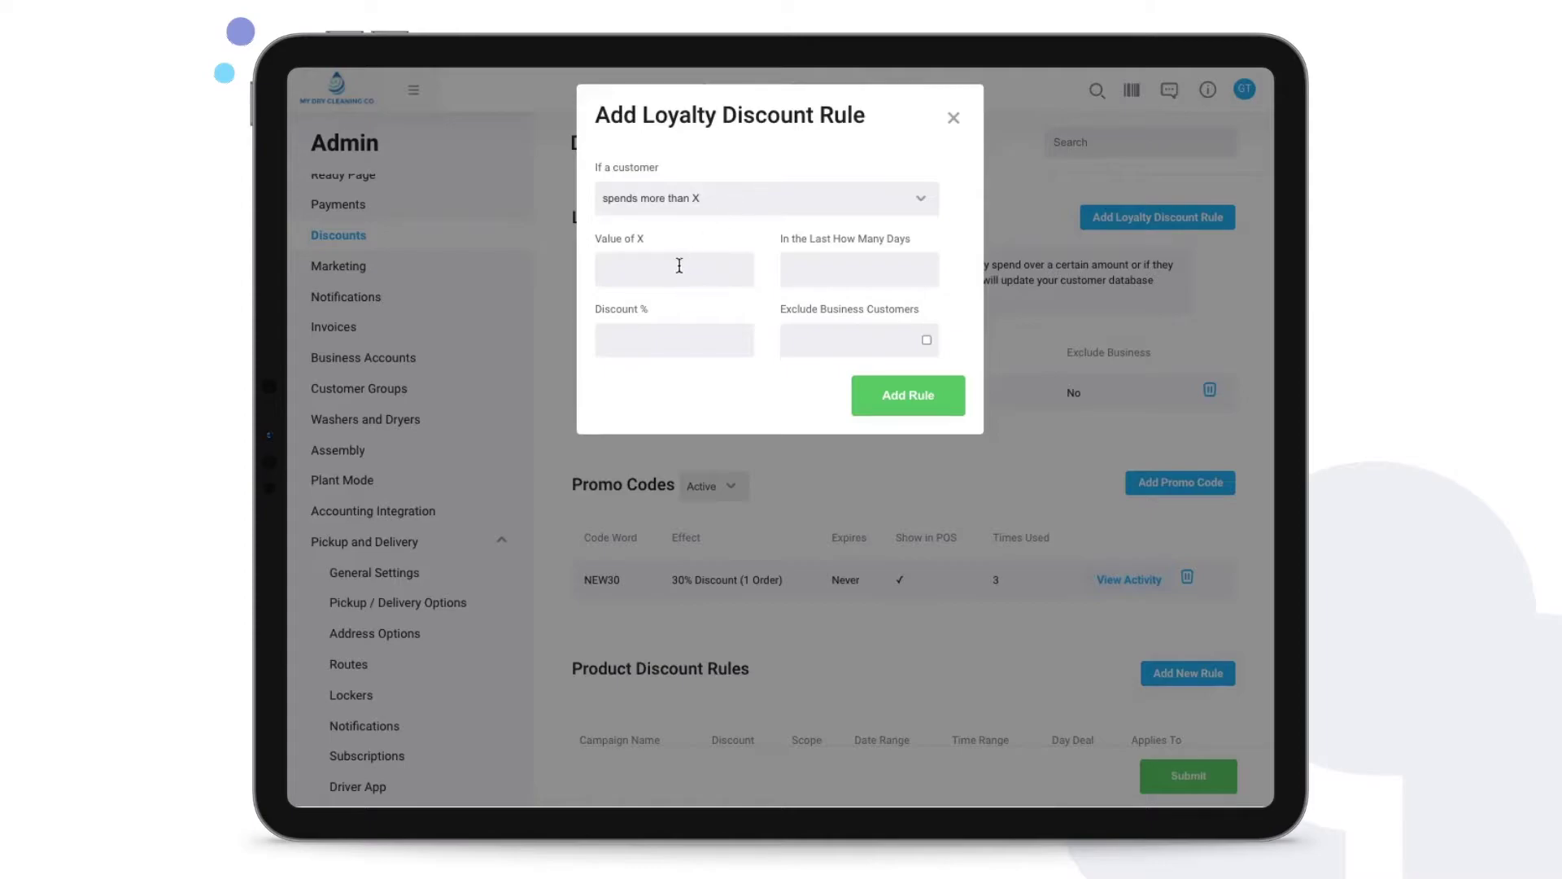
pyautogui.click(700, 198)
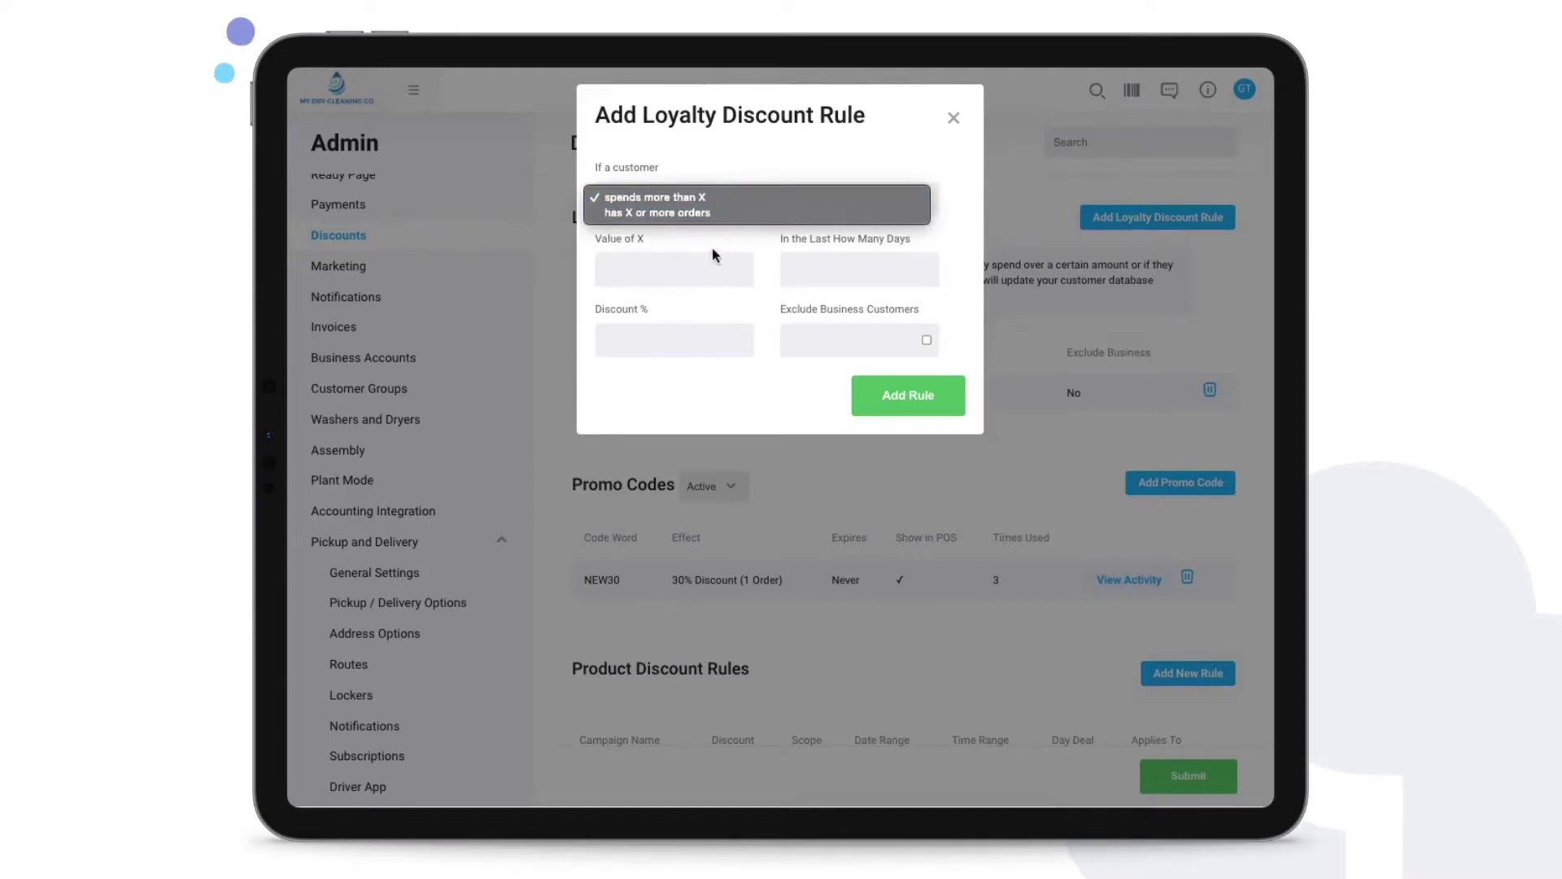
pyautogui.click(686, 268)
pyautogui.click(679, 275)
pyautogui.write('50')
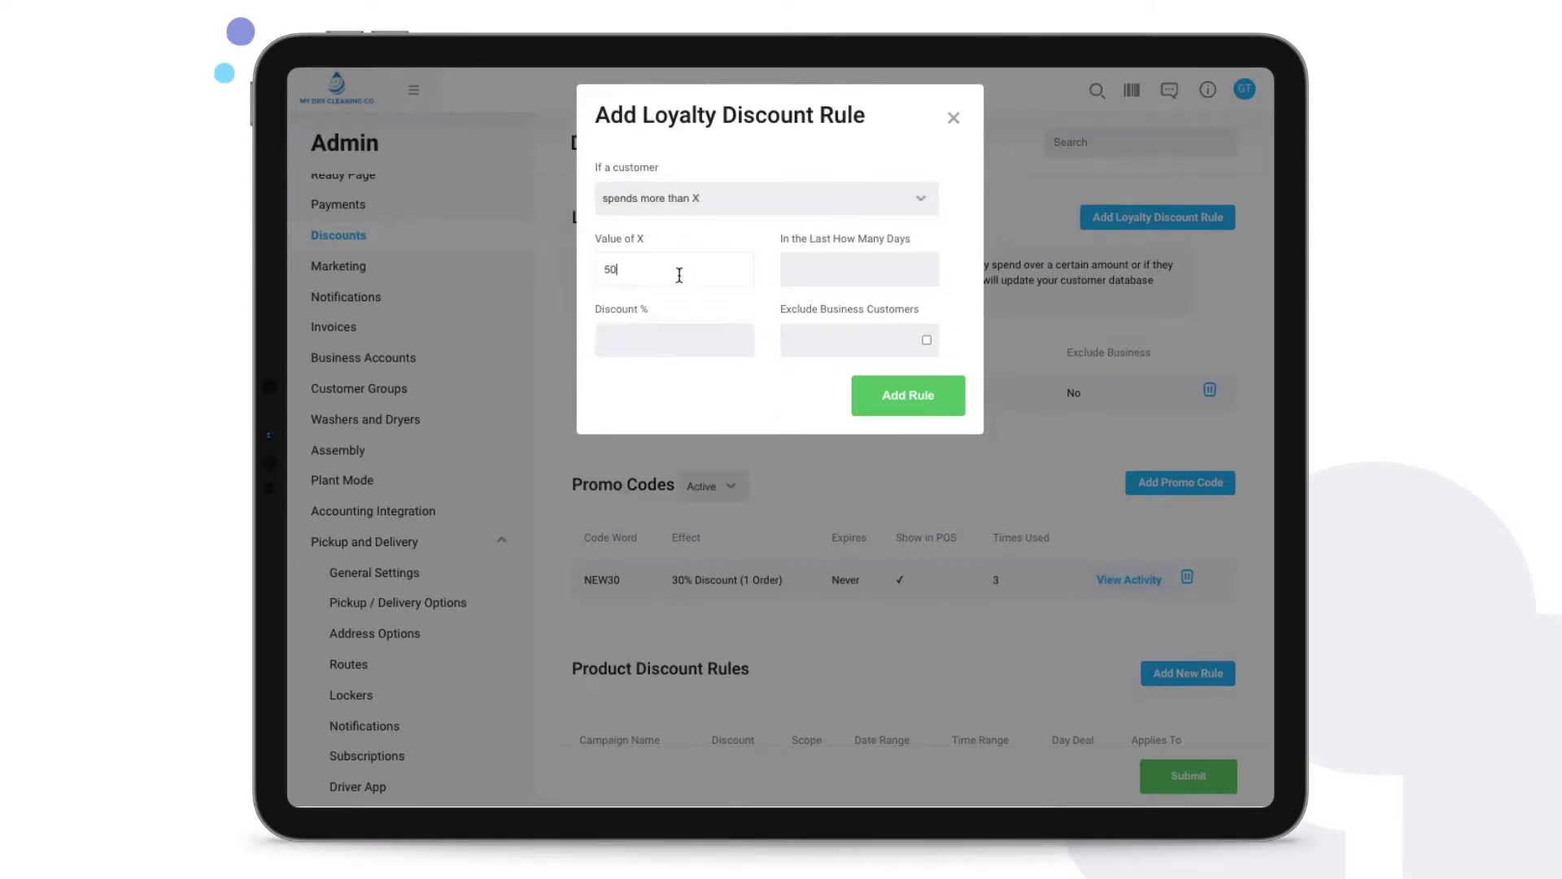
pyautogui.click(816, 264)
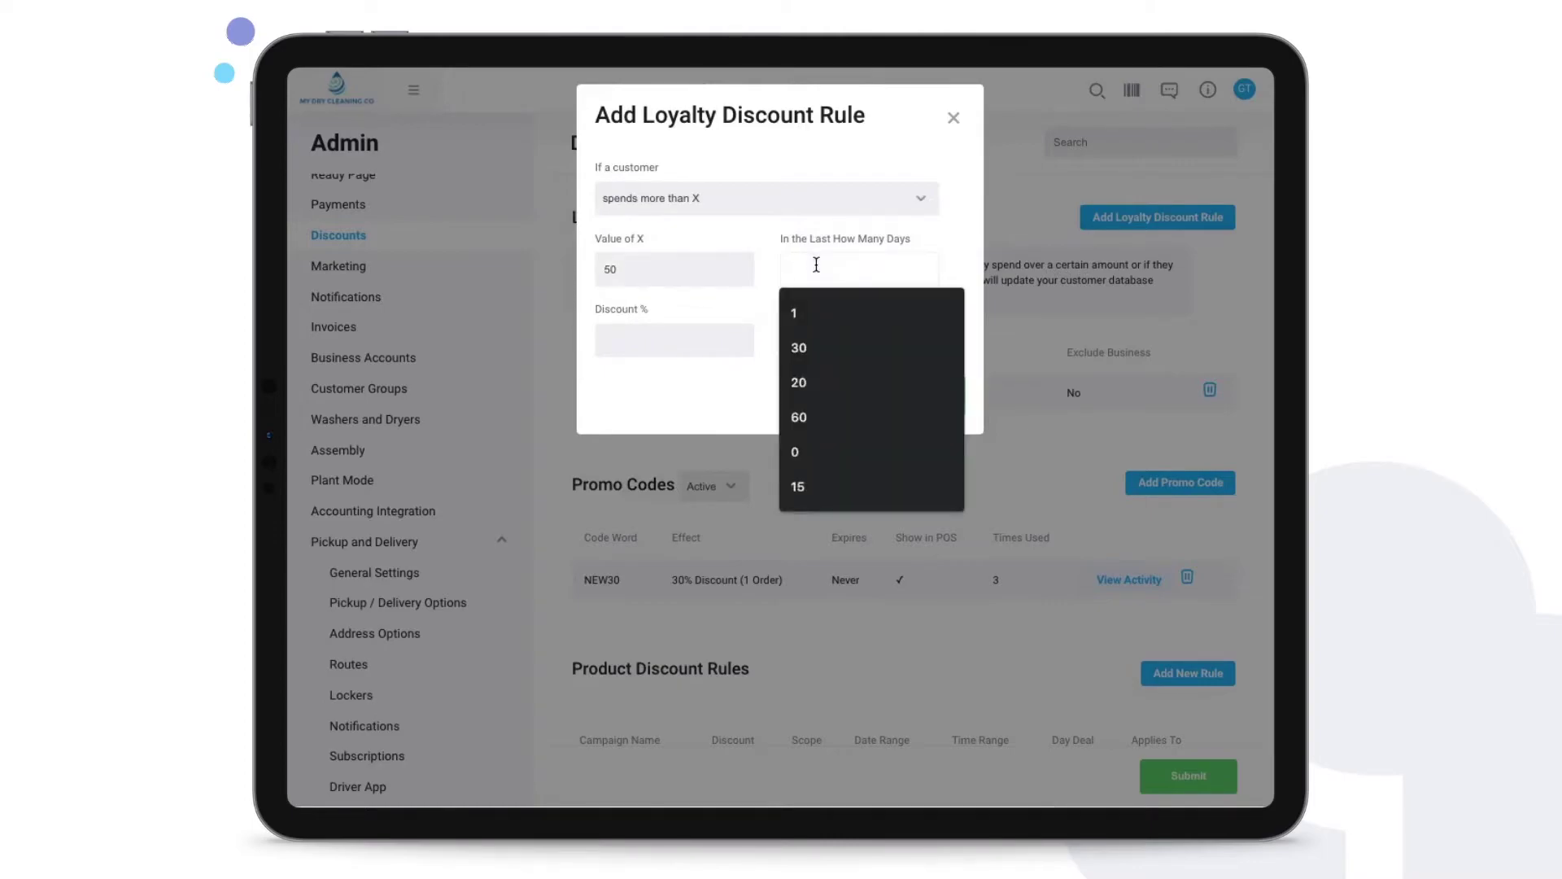
pyautogui.write('30')
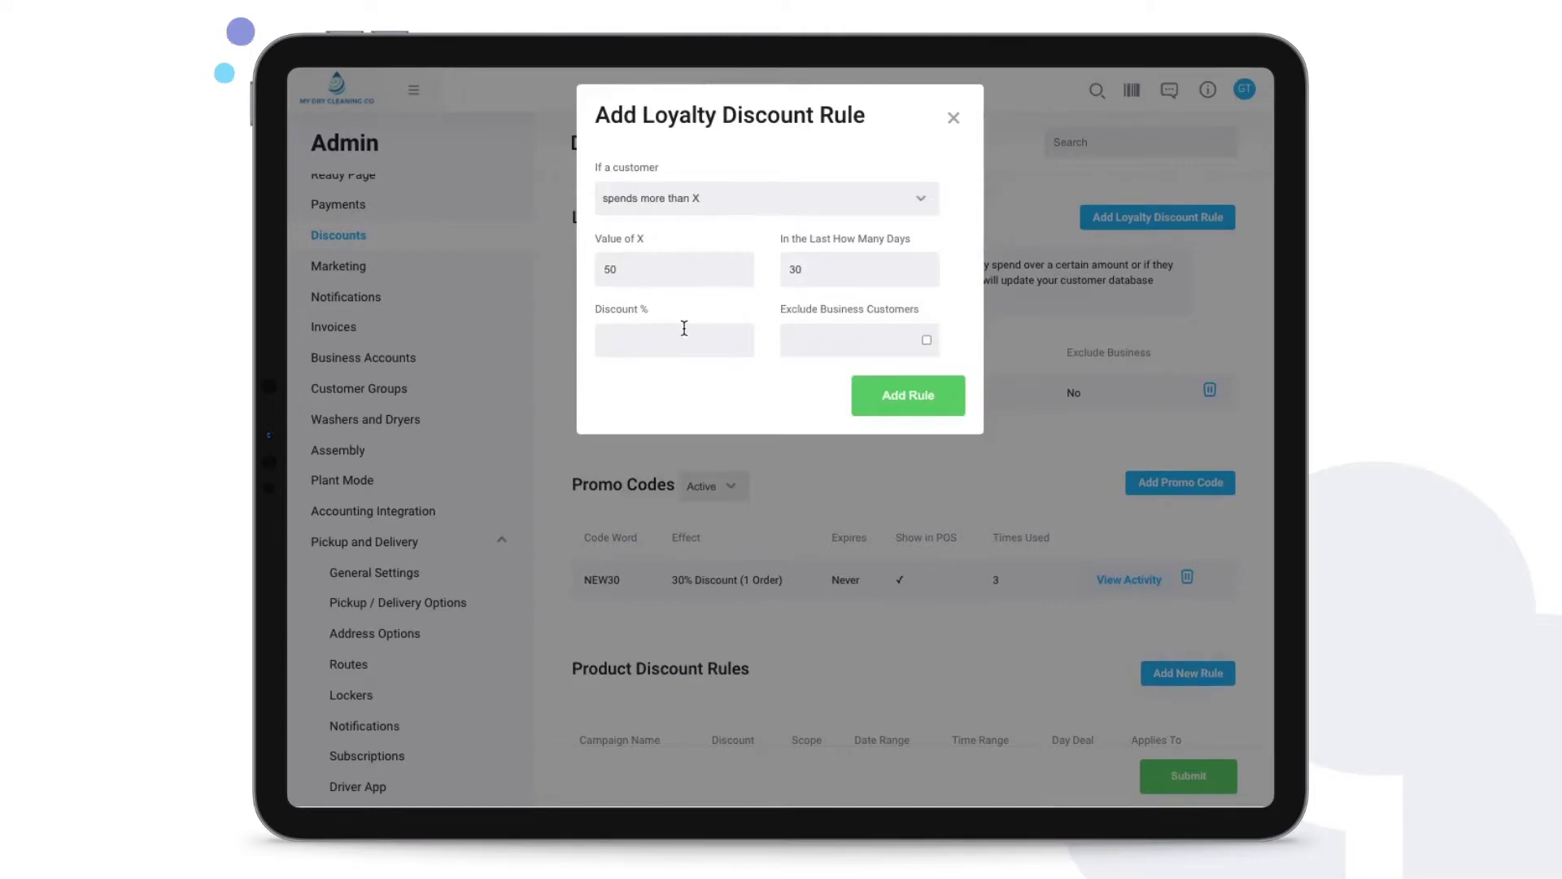
pyautogui.click(684, 327)
pyautogui.write('10')
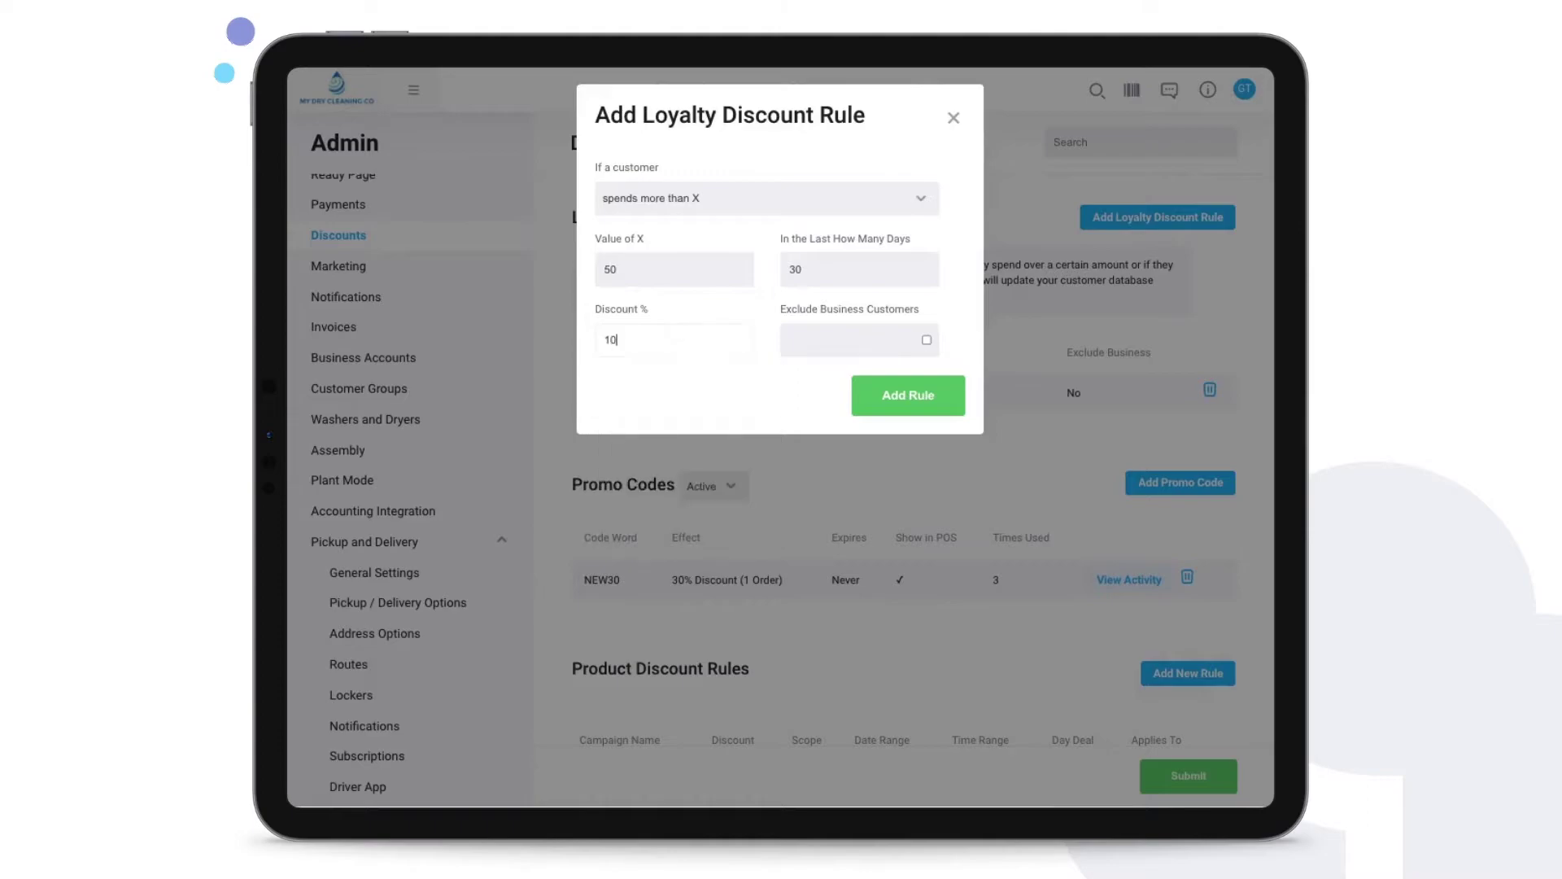
pyautogui.click(749, 384)
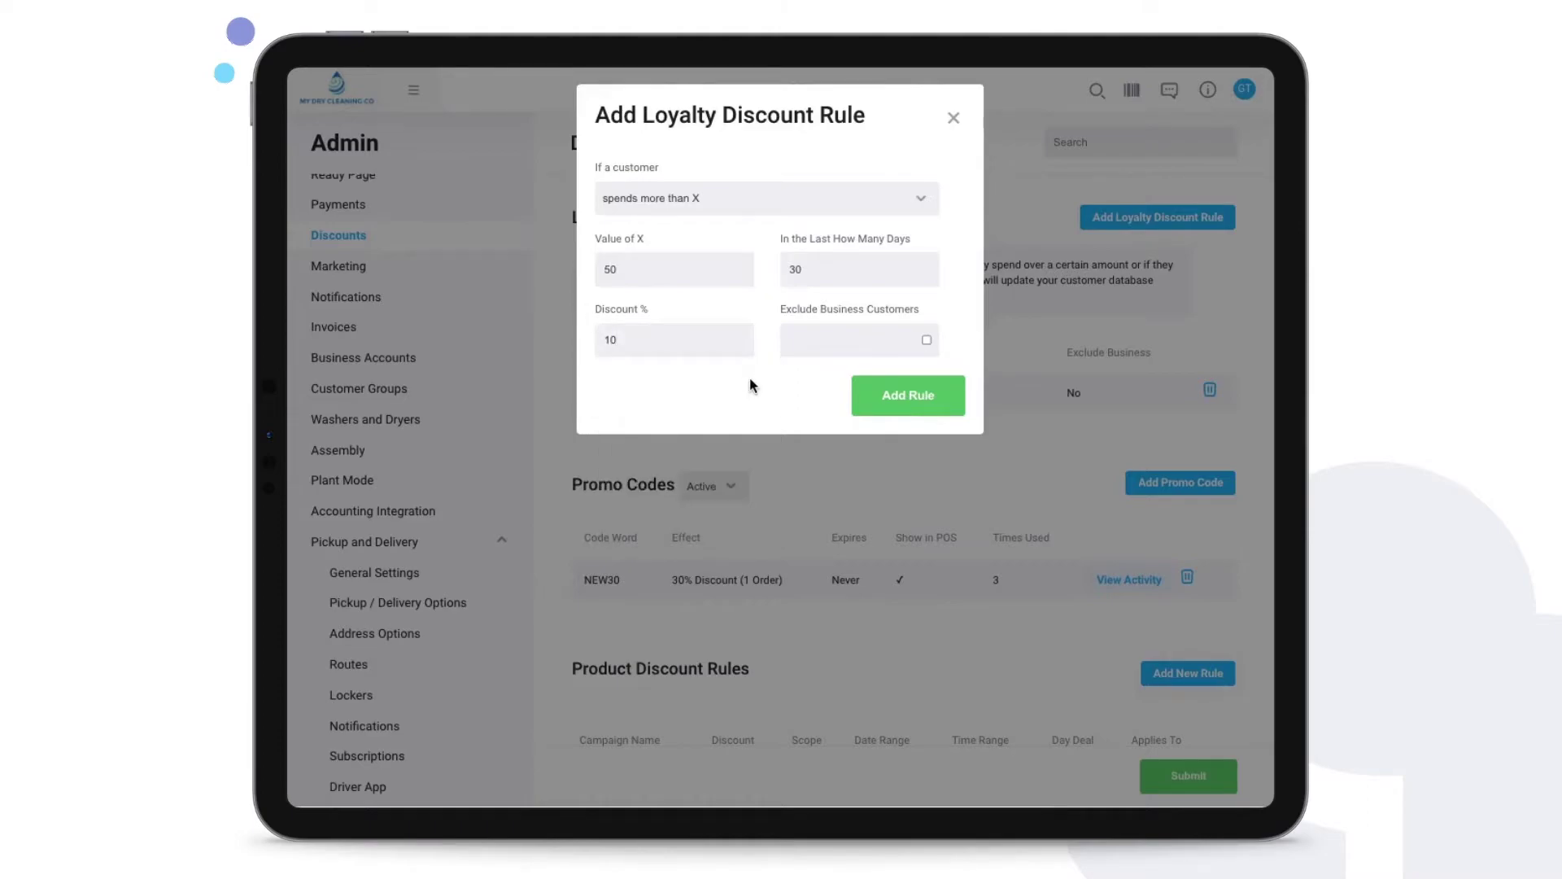
pyautogui.click(925, 342)
# Step: Double-check the 50, 30 and 10 values and save the loyalty rule
pyautogui.doubleClick(667, 267)
pyautogui.press('Tab')
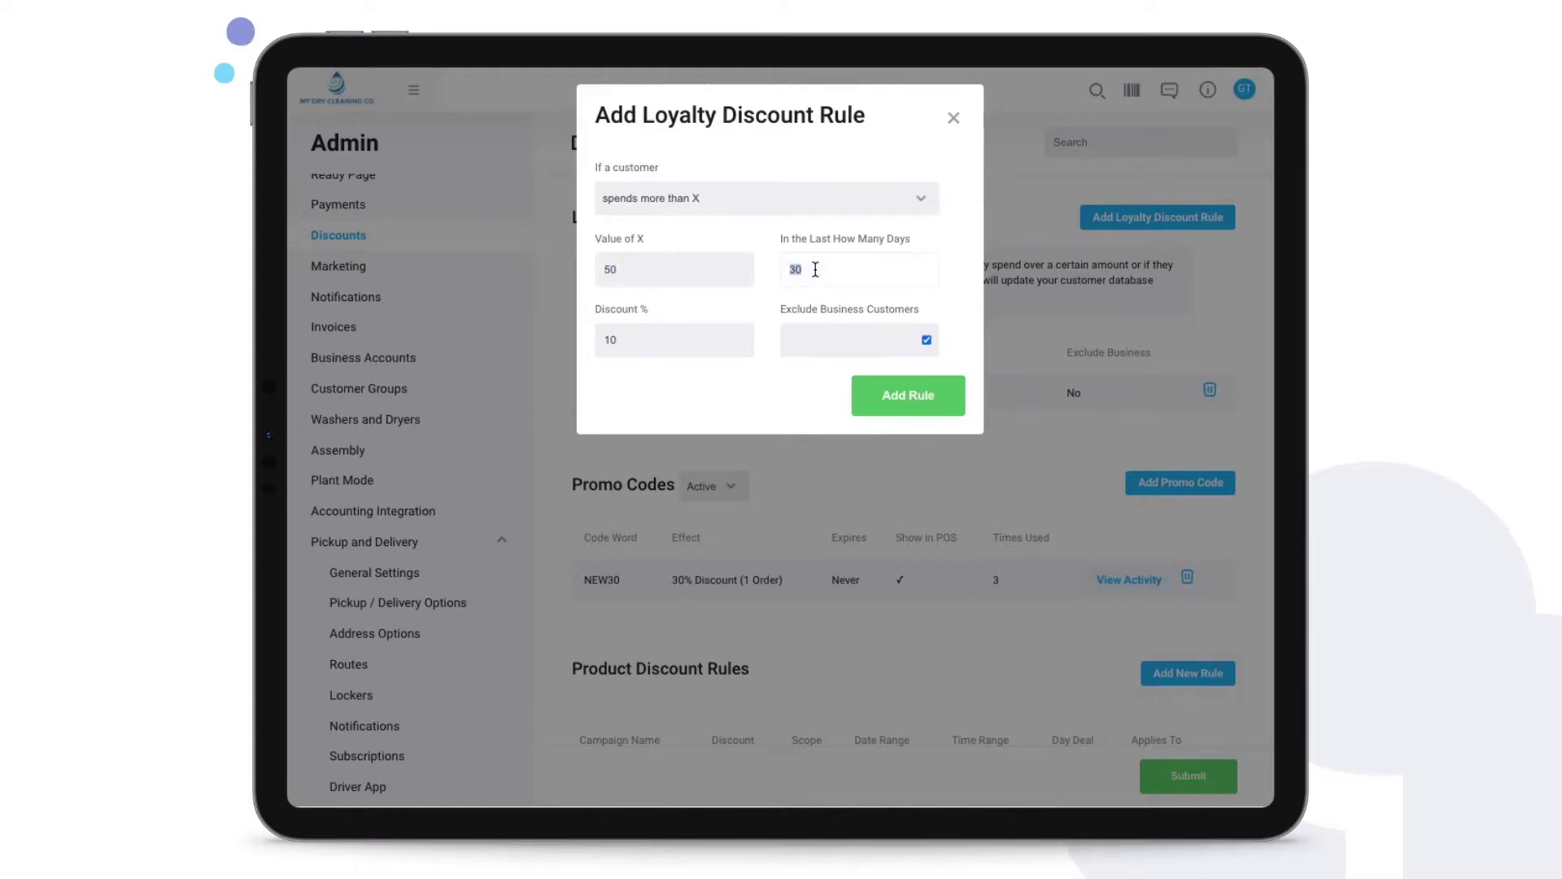
pyautogui.doubleClick(659, 348)
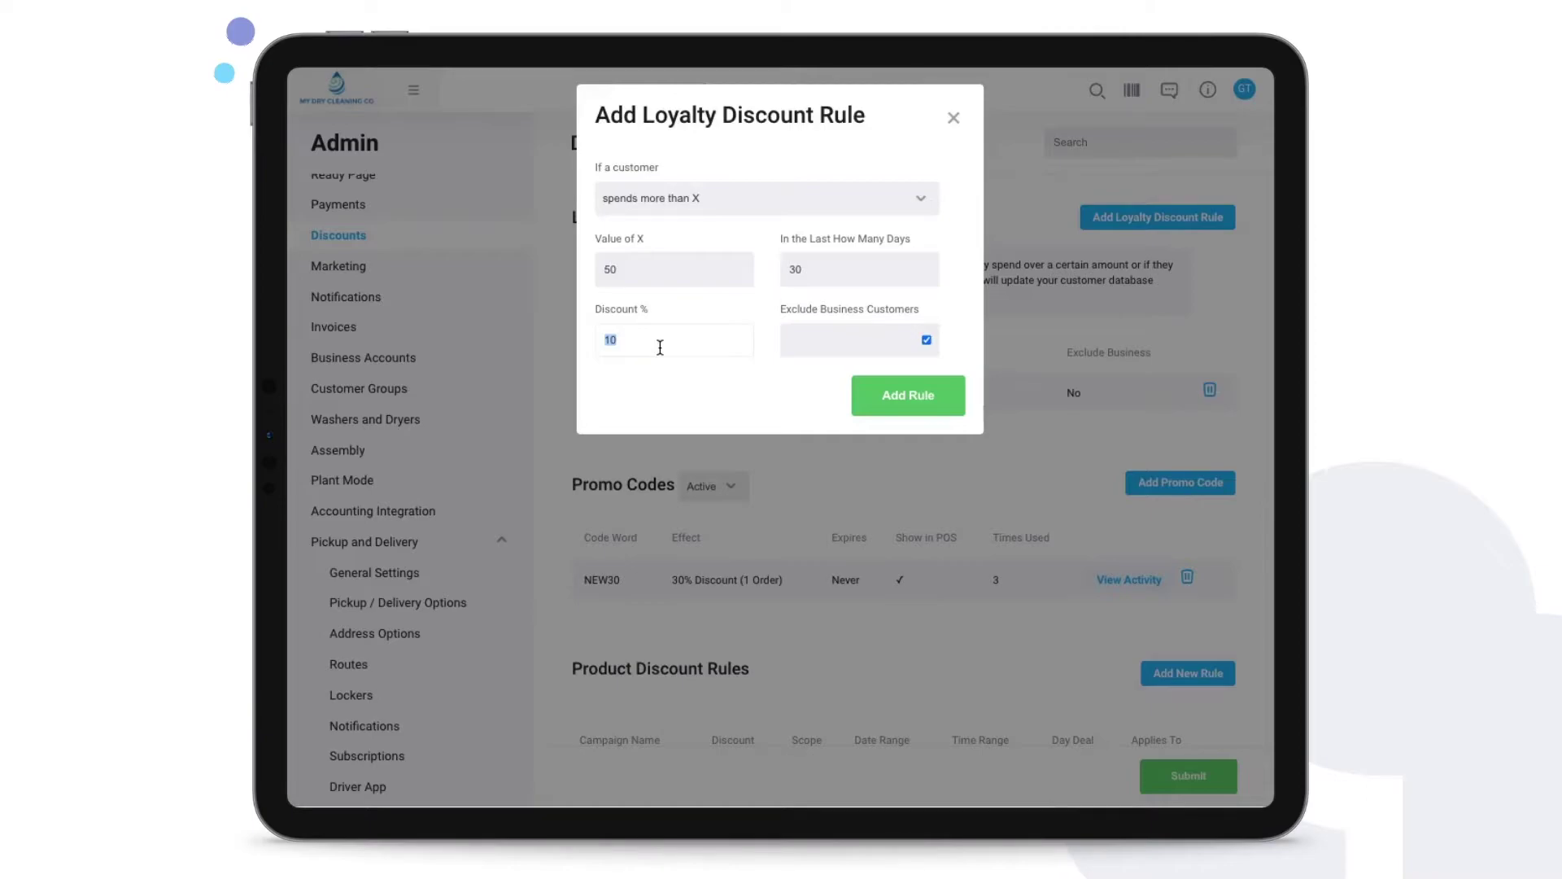
pyautogui.click(797, 278)
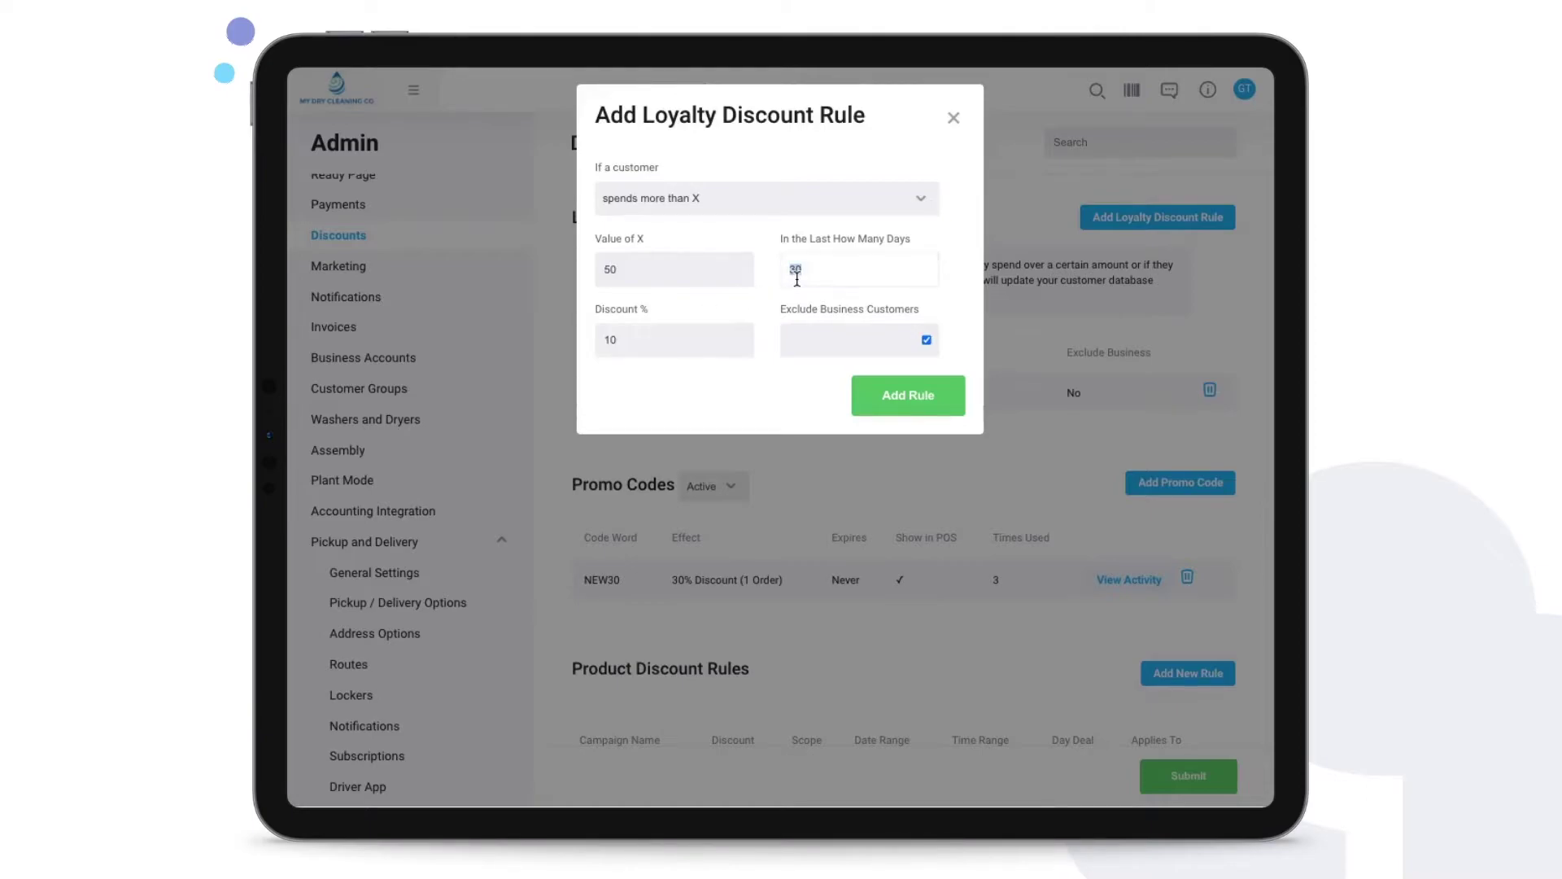
pyautogui.doubleClick(648, 274)
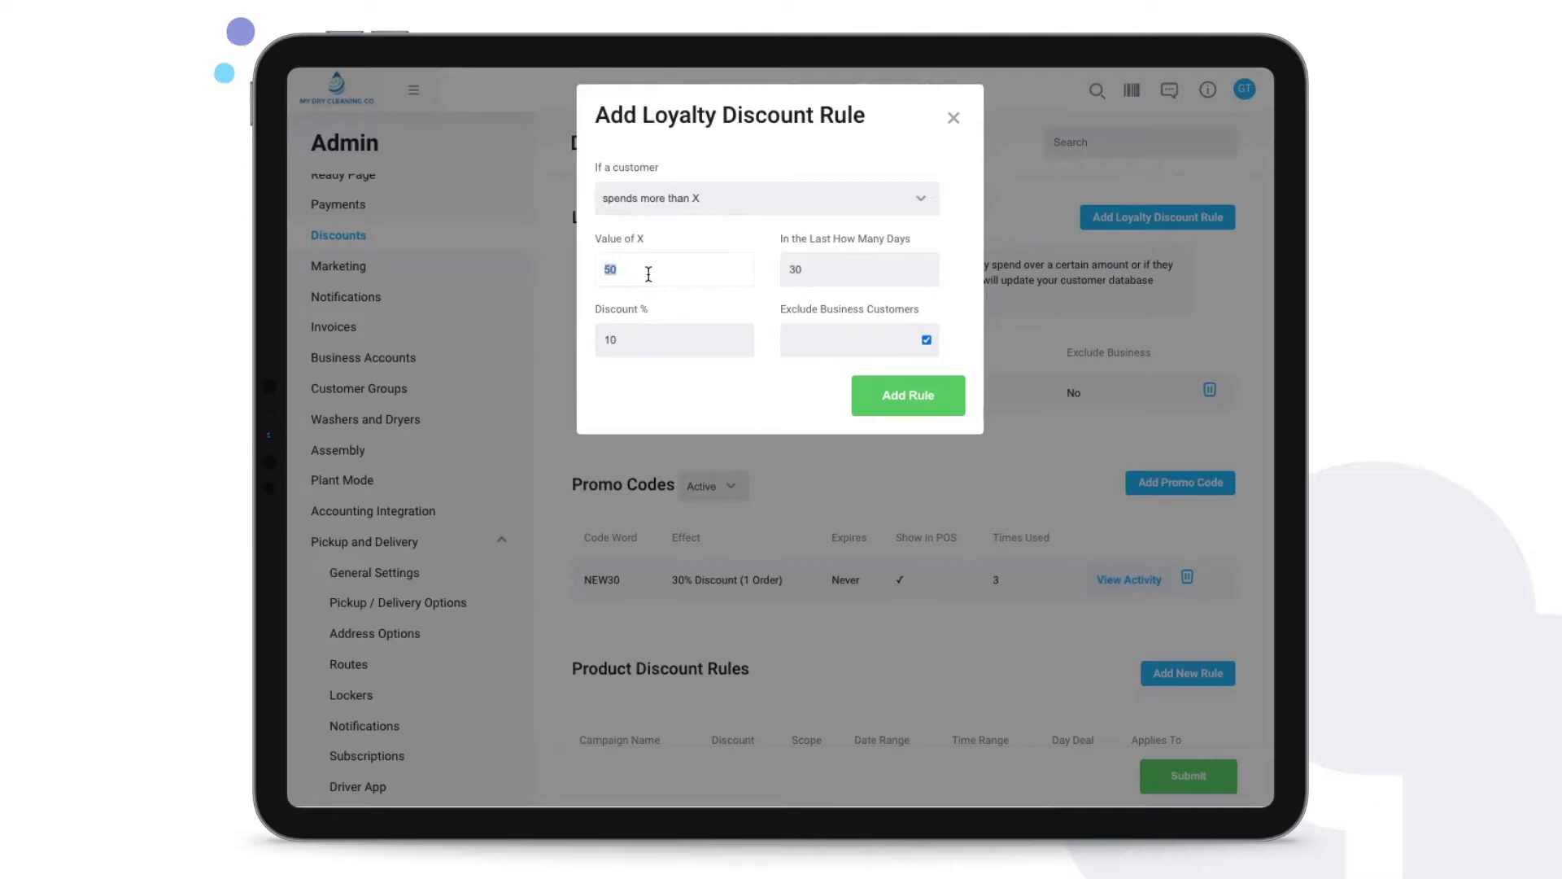
pyautogui.doubleClick(617, 340)
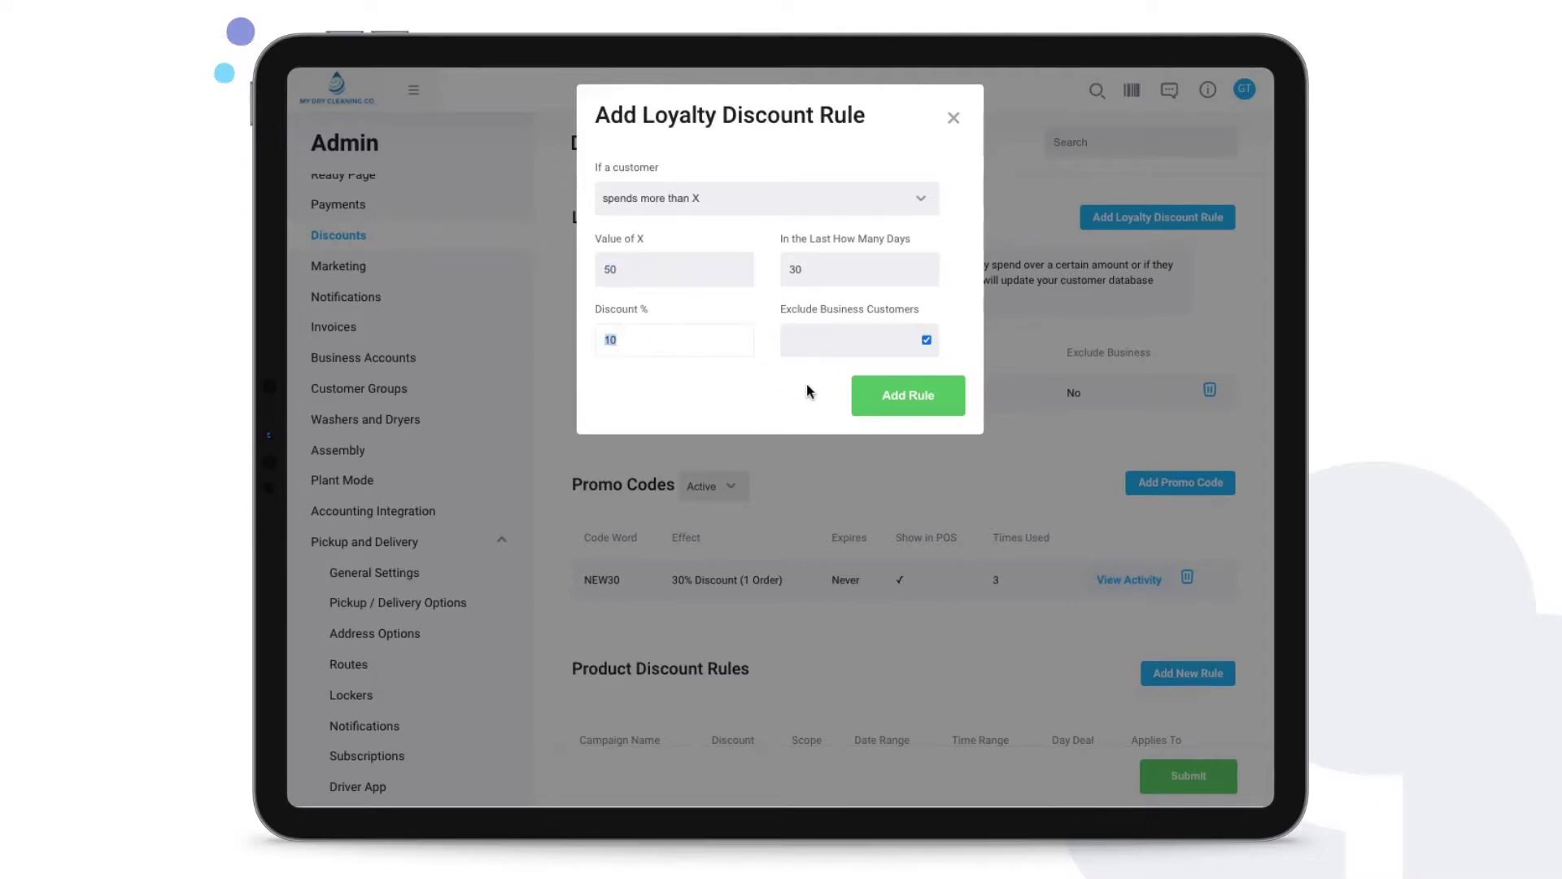
pyautogui.click(875, 397)
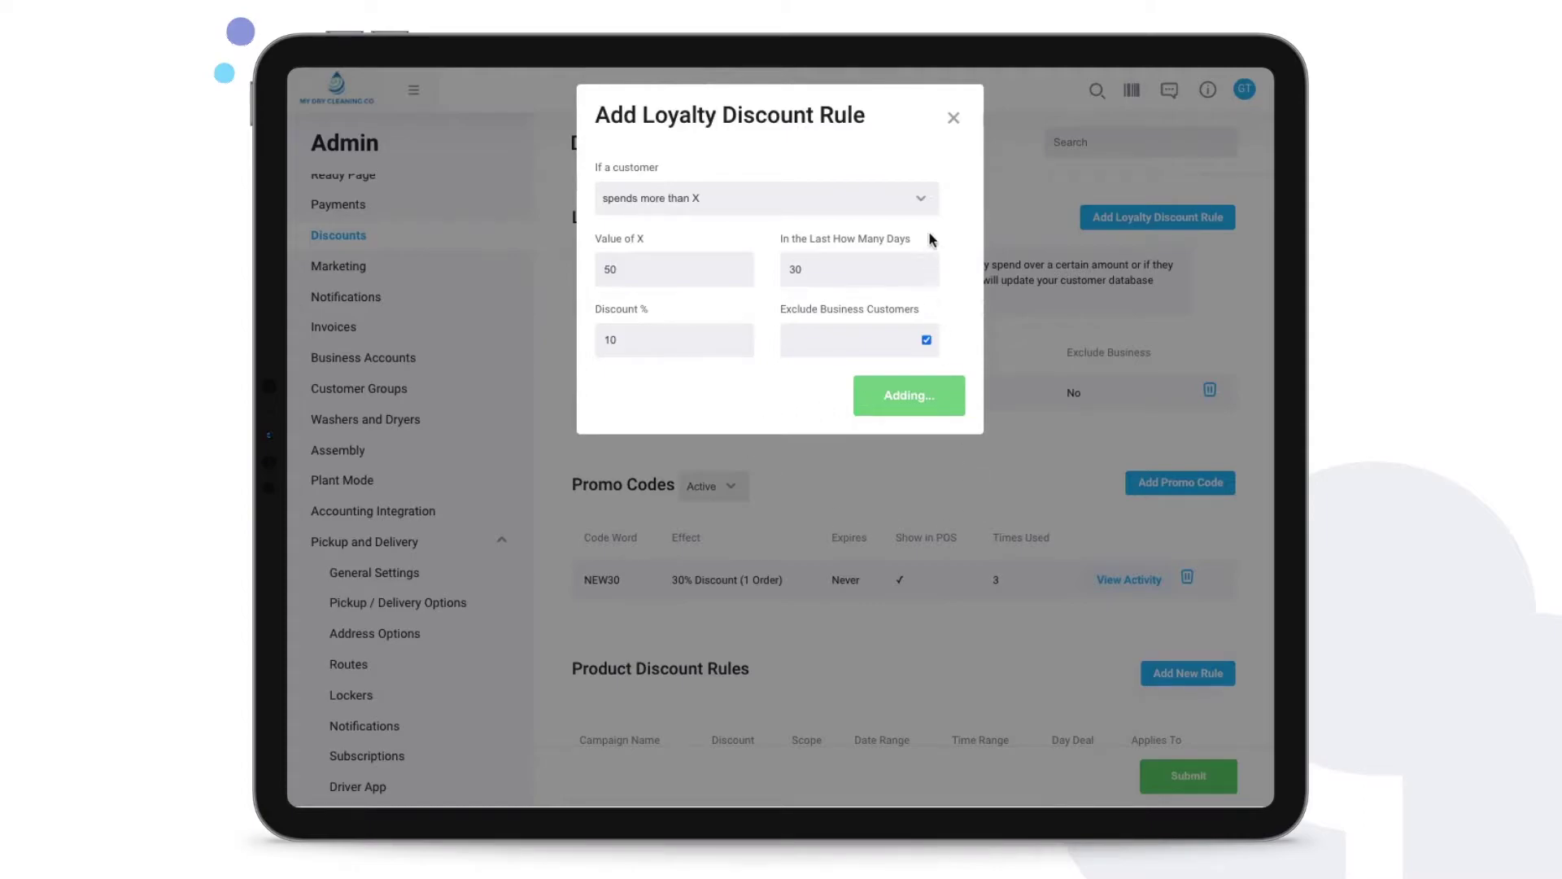
# Step: Filter the promo codes by Expired, then Deleted, then back to Active
pyautogui.click(955, 122)
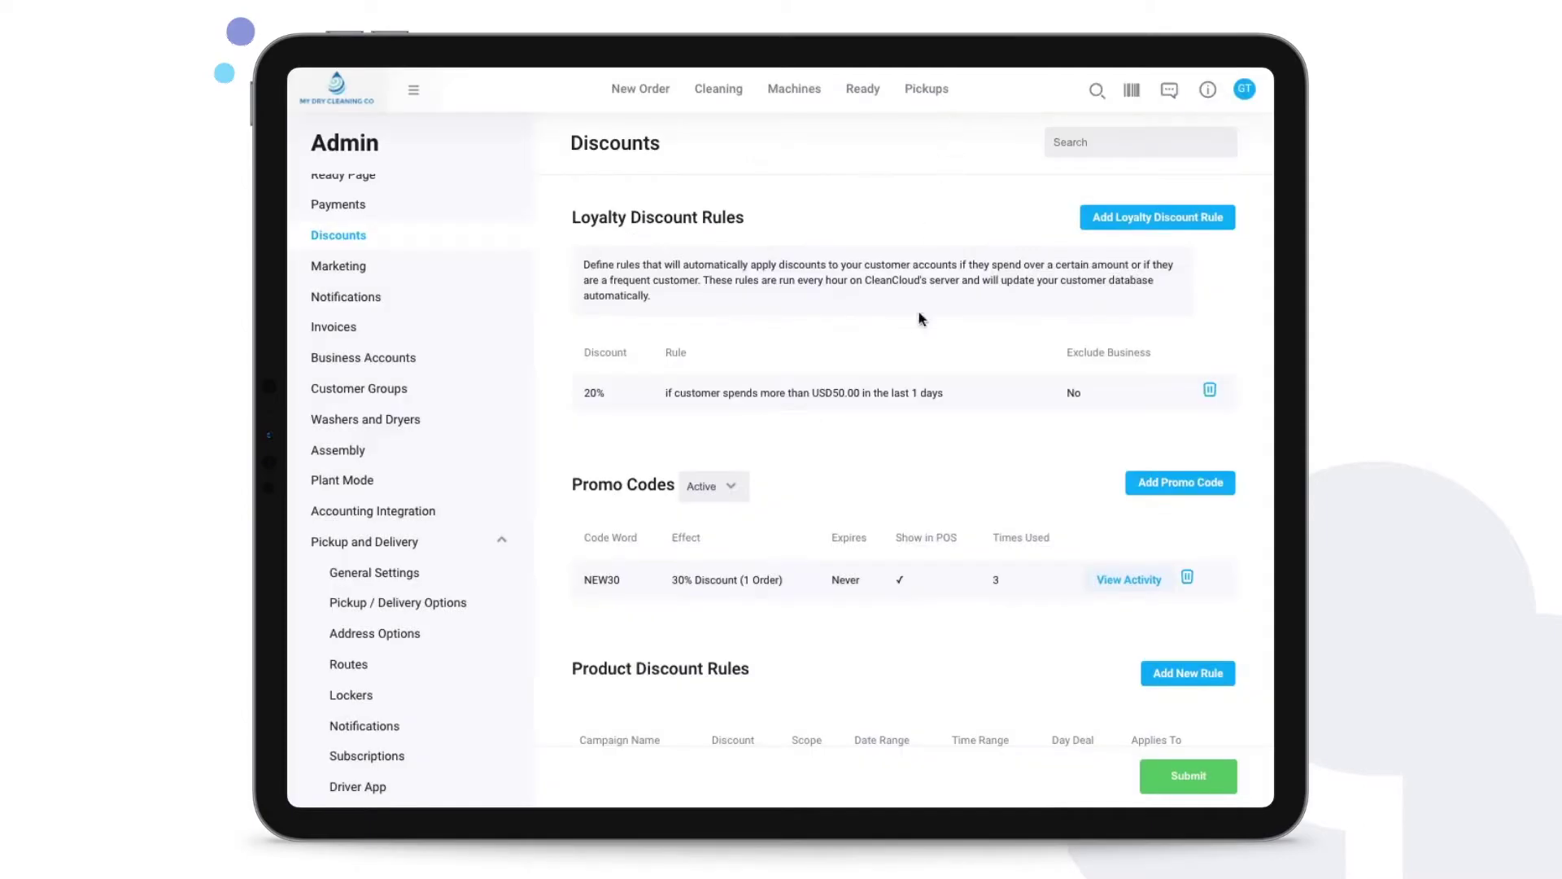
pyautogui.scroll(-1, 921, 433)
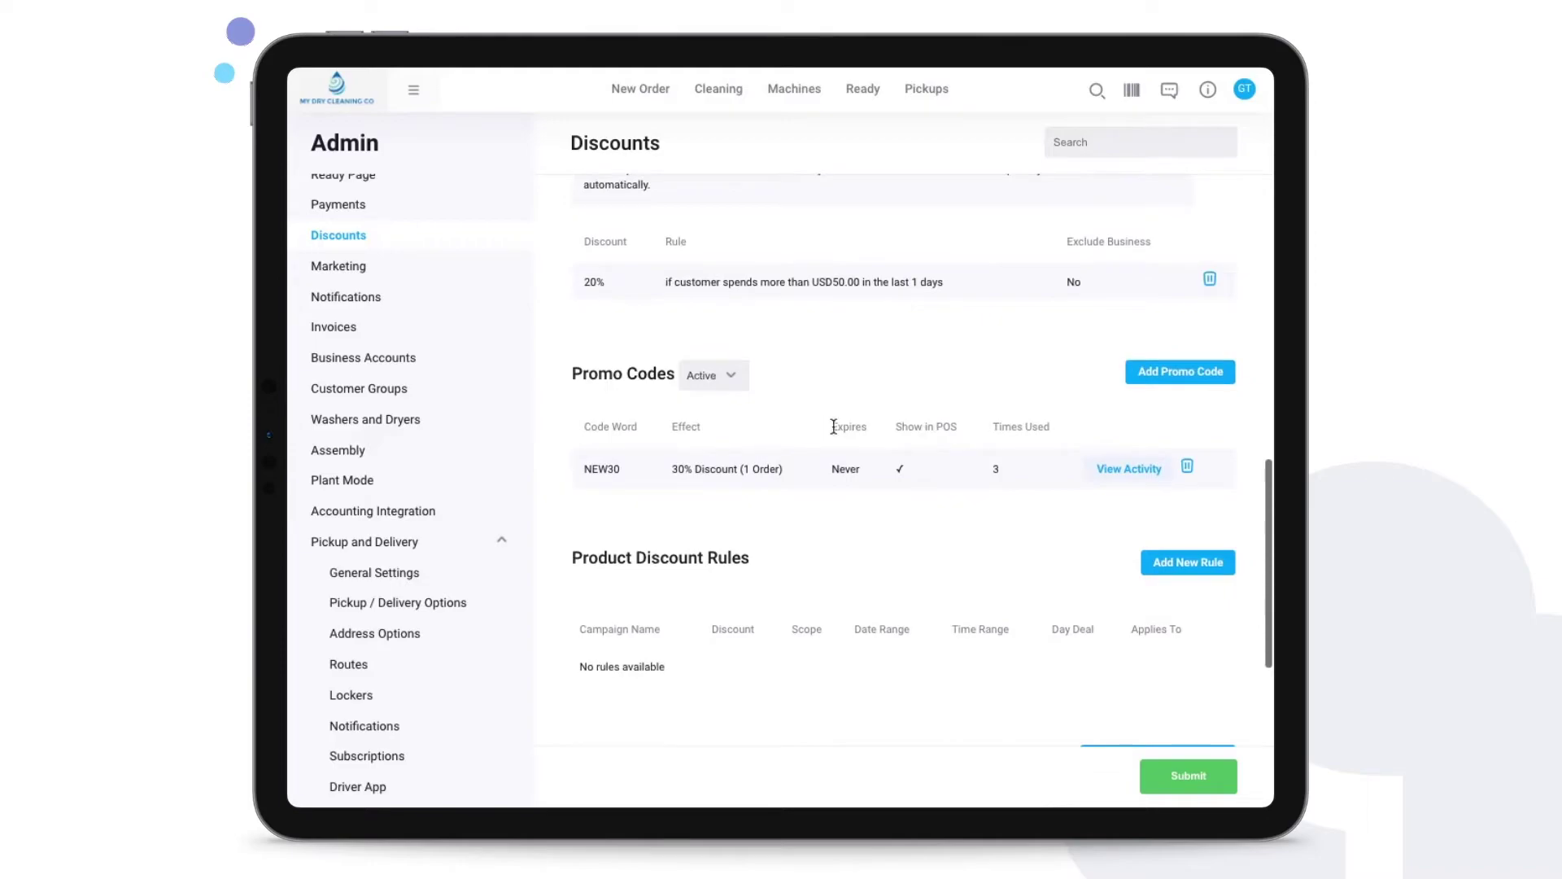
pyautogui.click(719, 375)
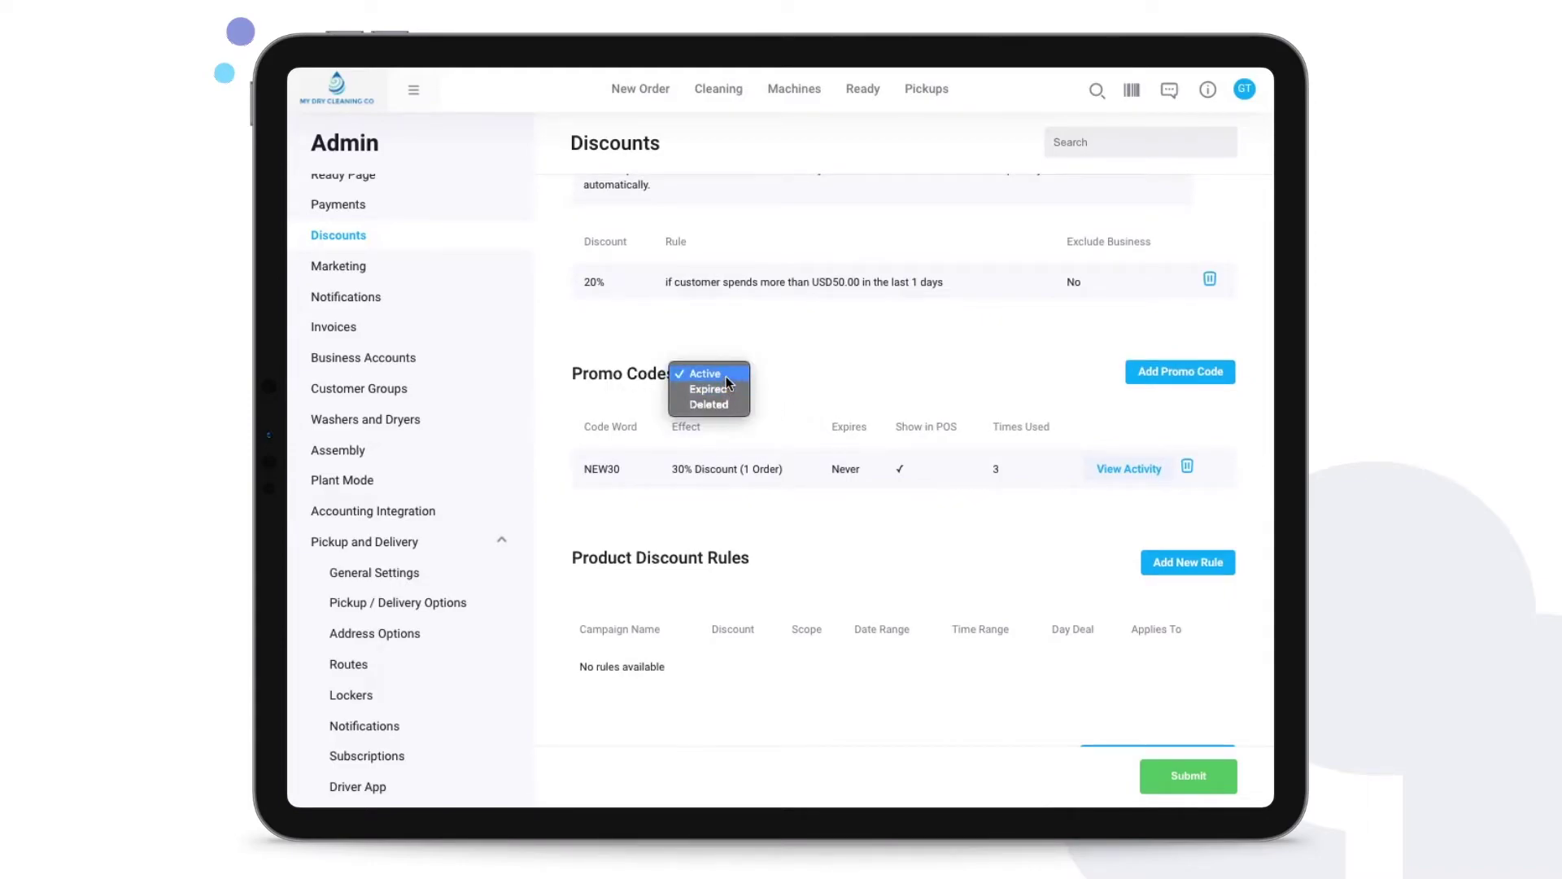
pyautogui.click(721, 390)
pyautogui.click(726, 382)
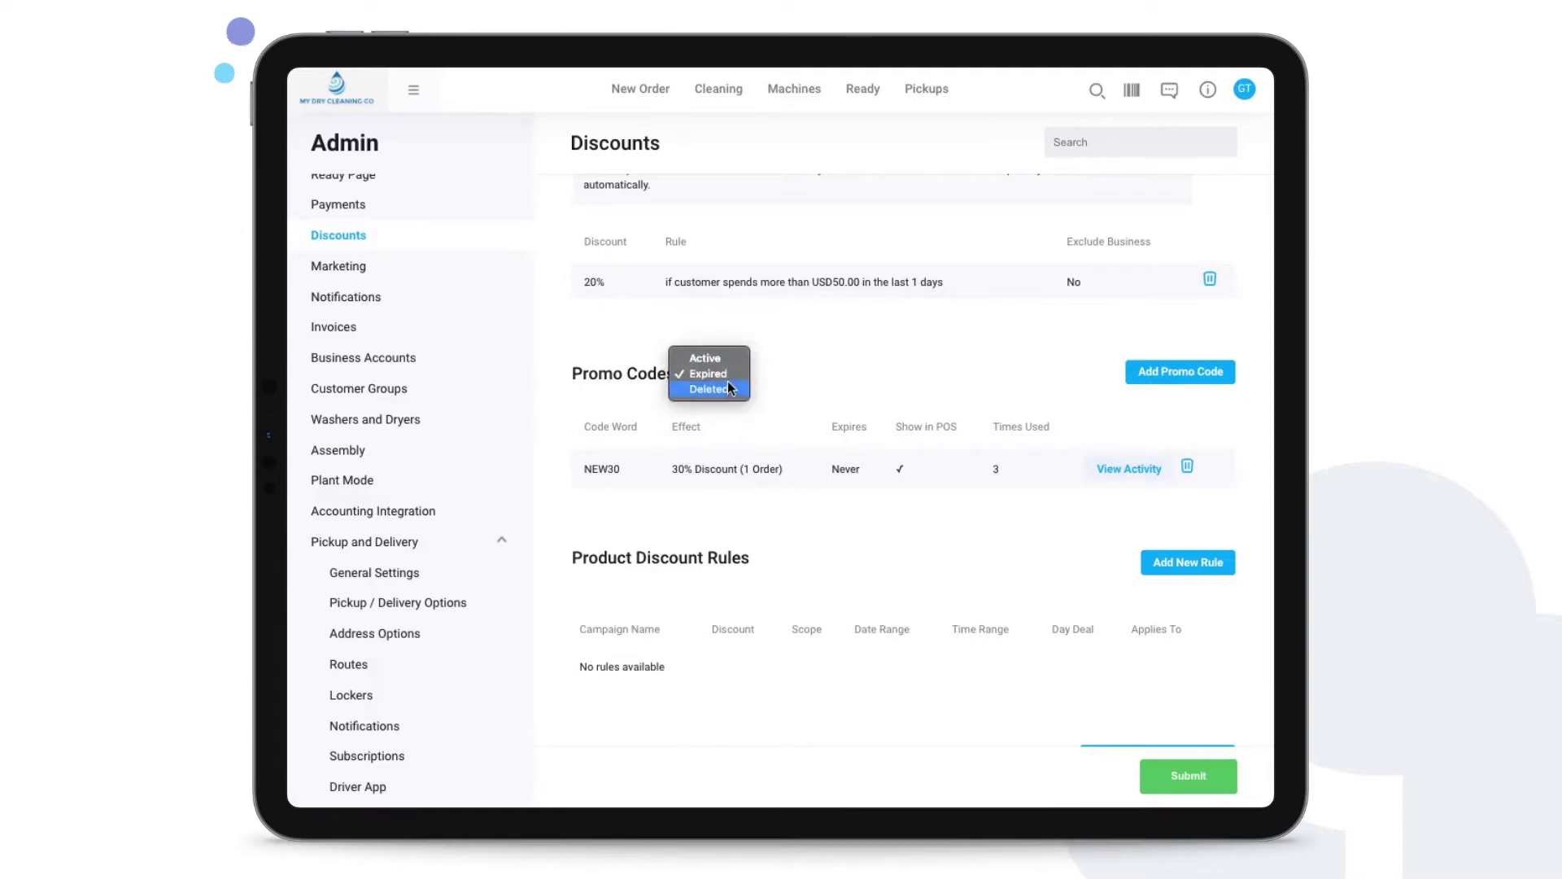
pyautogui.click(725, 389)
pyautogui.click(714, 409)
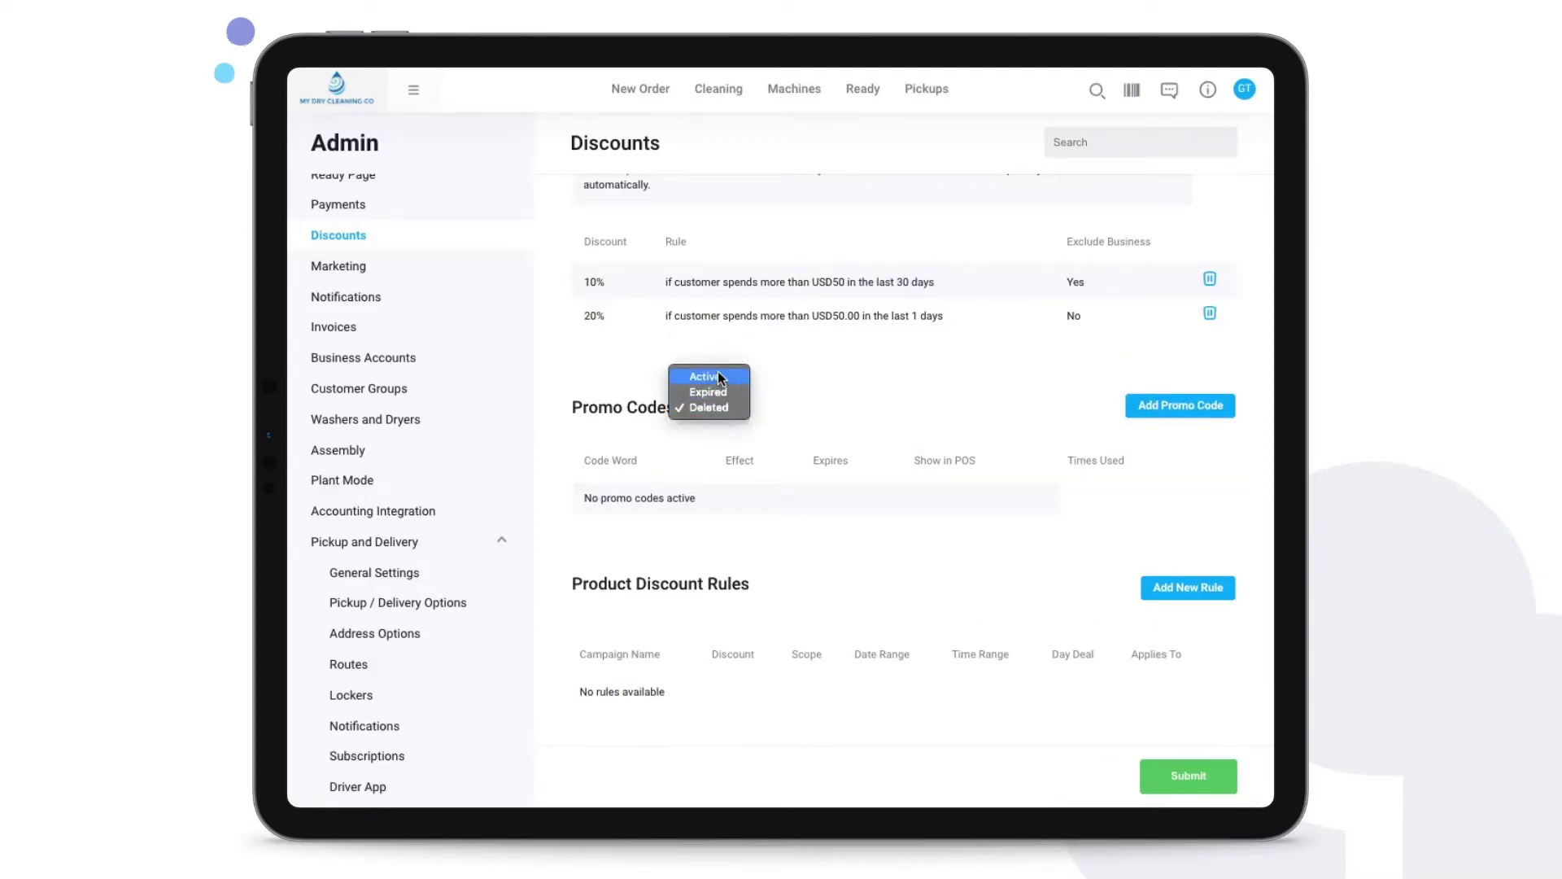
pyautogui.click(847, 433)
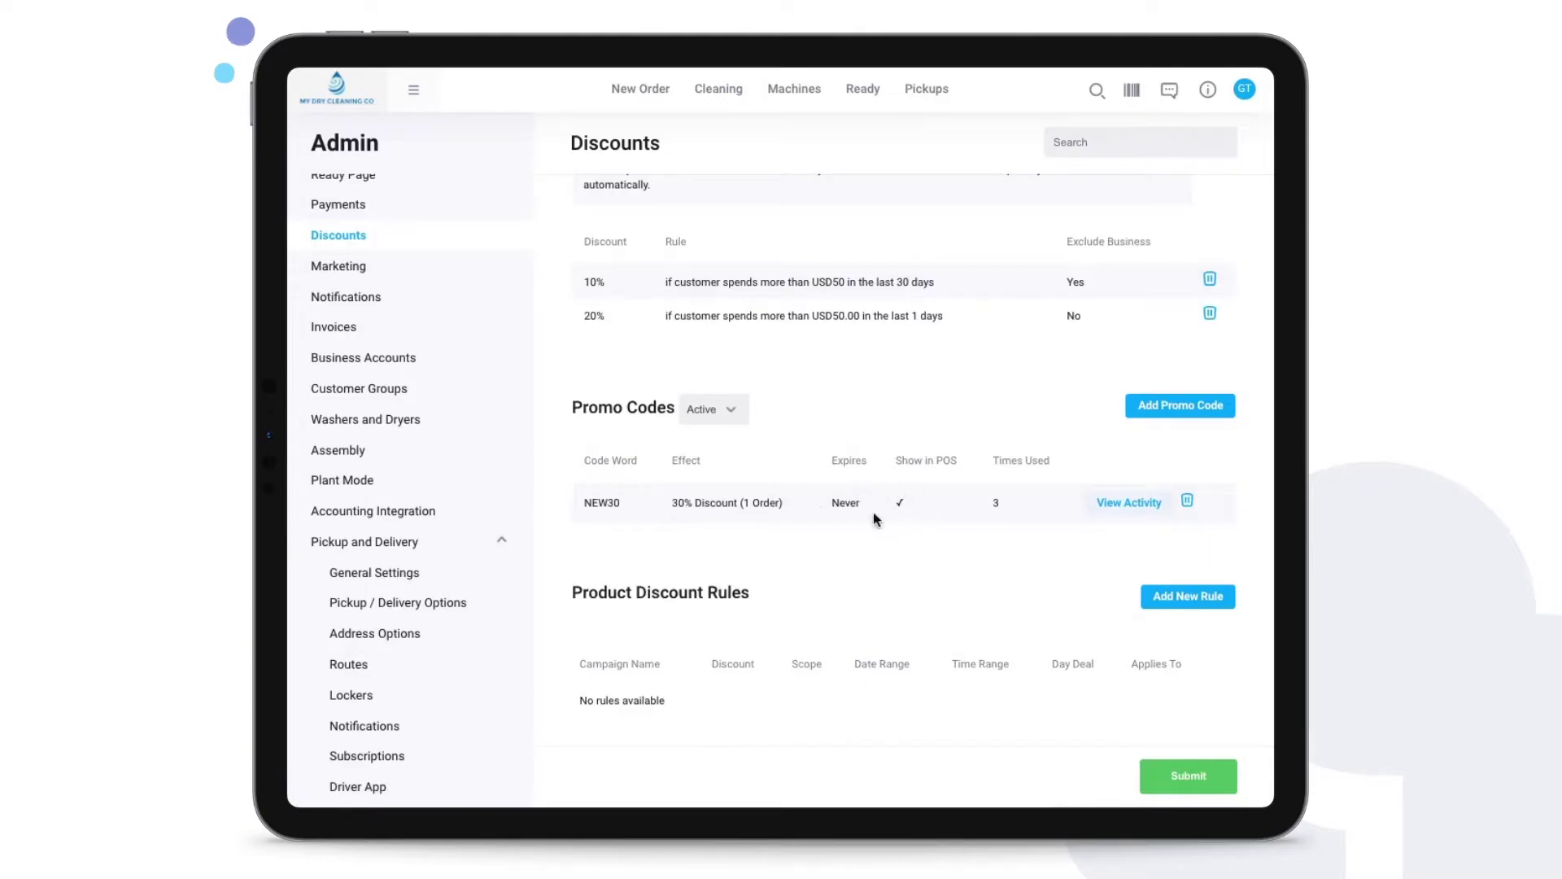
# Step: Check NEW30 (never expires, shown in POS, used 3 times), view its users, then start a new promo code
pyautogui.moveTo(831, 502); pyautogui.dragTo(861, 501)
pyautogui.doubleClick(898, 499)
pyautogui.doubleClick(995, 503)
pyautogui.click(1123, 502)
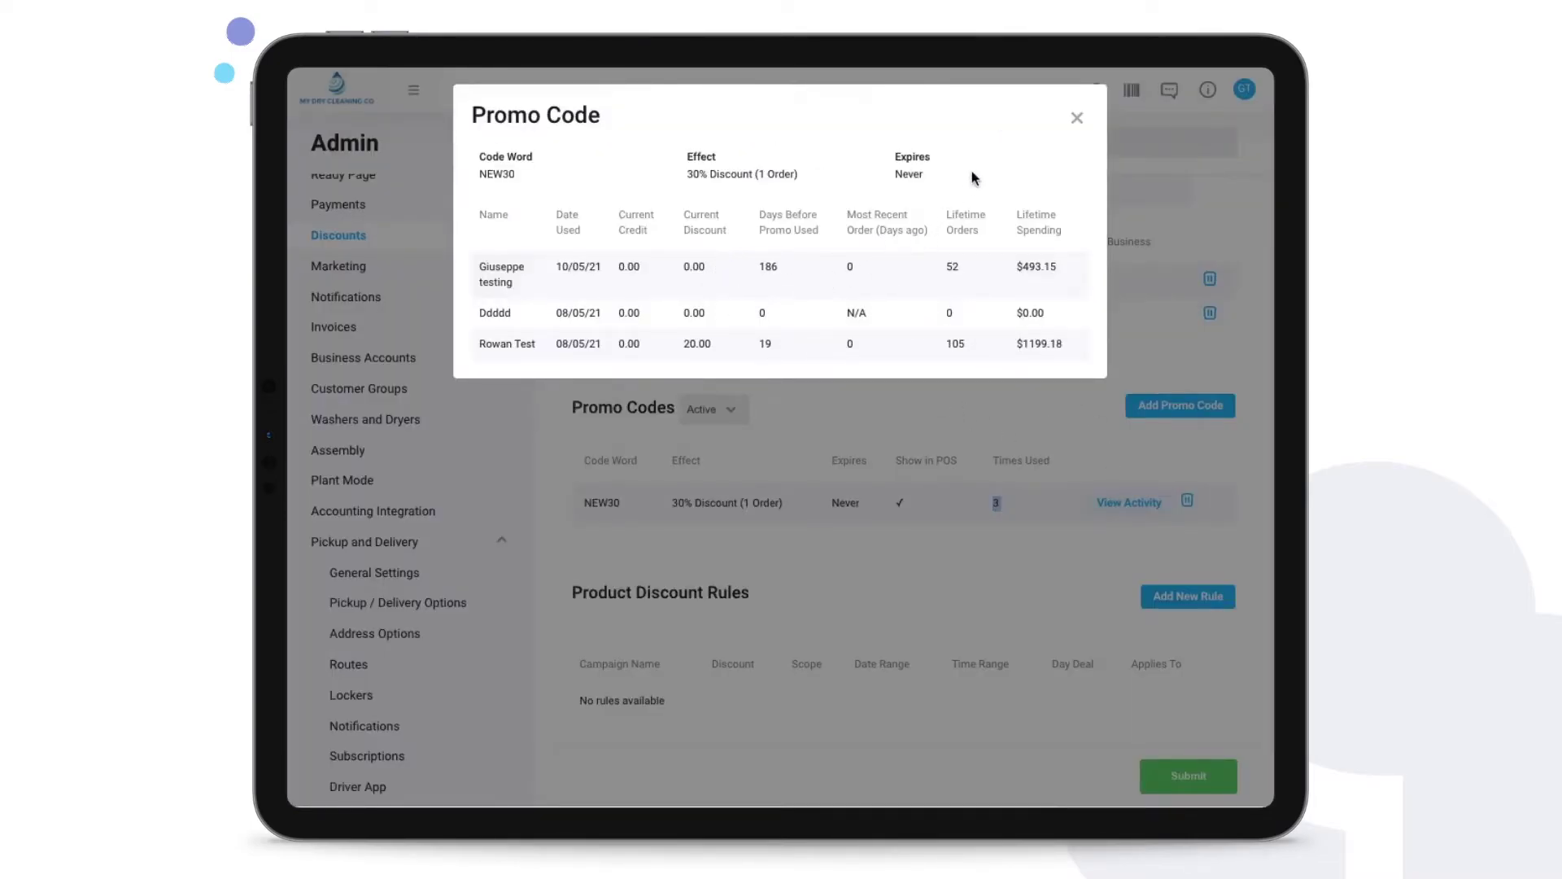
pyautogui.click(1076, 118)
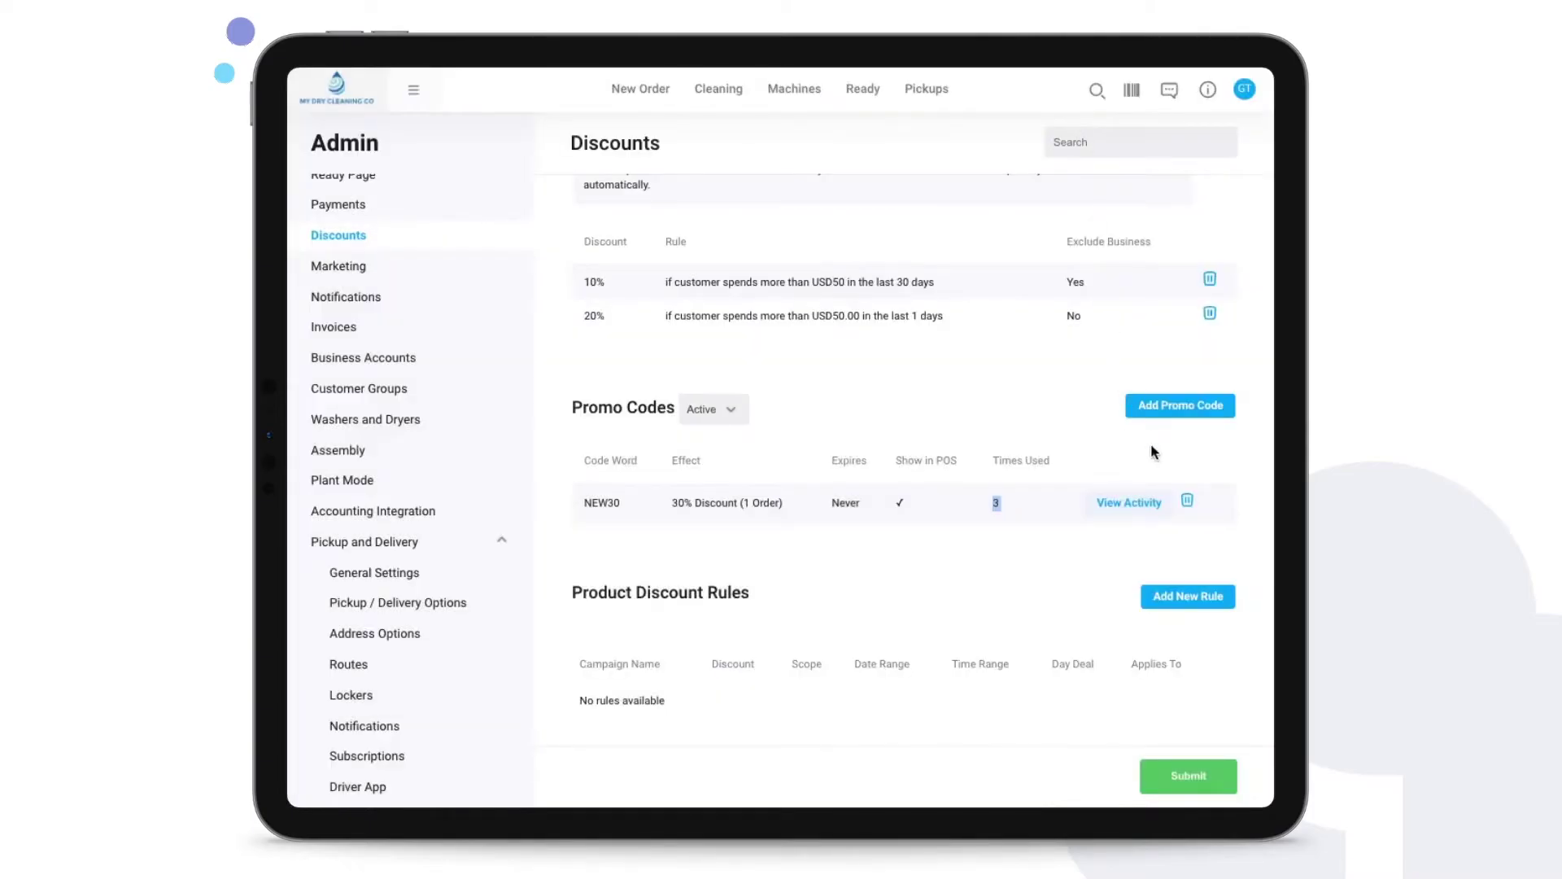
pyautogui.click(1200, 407)
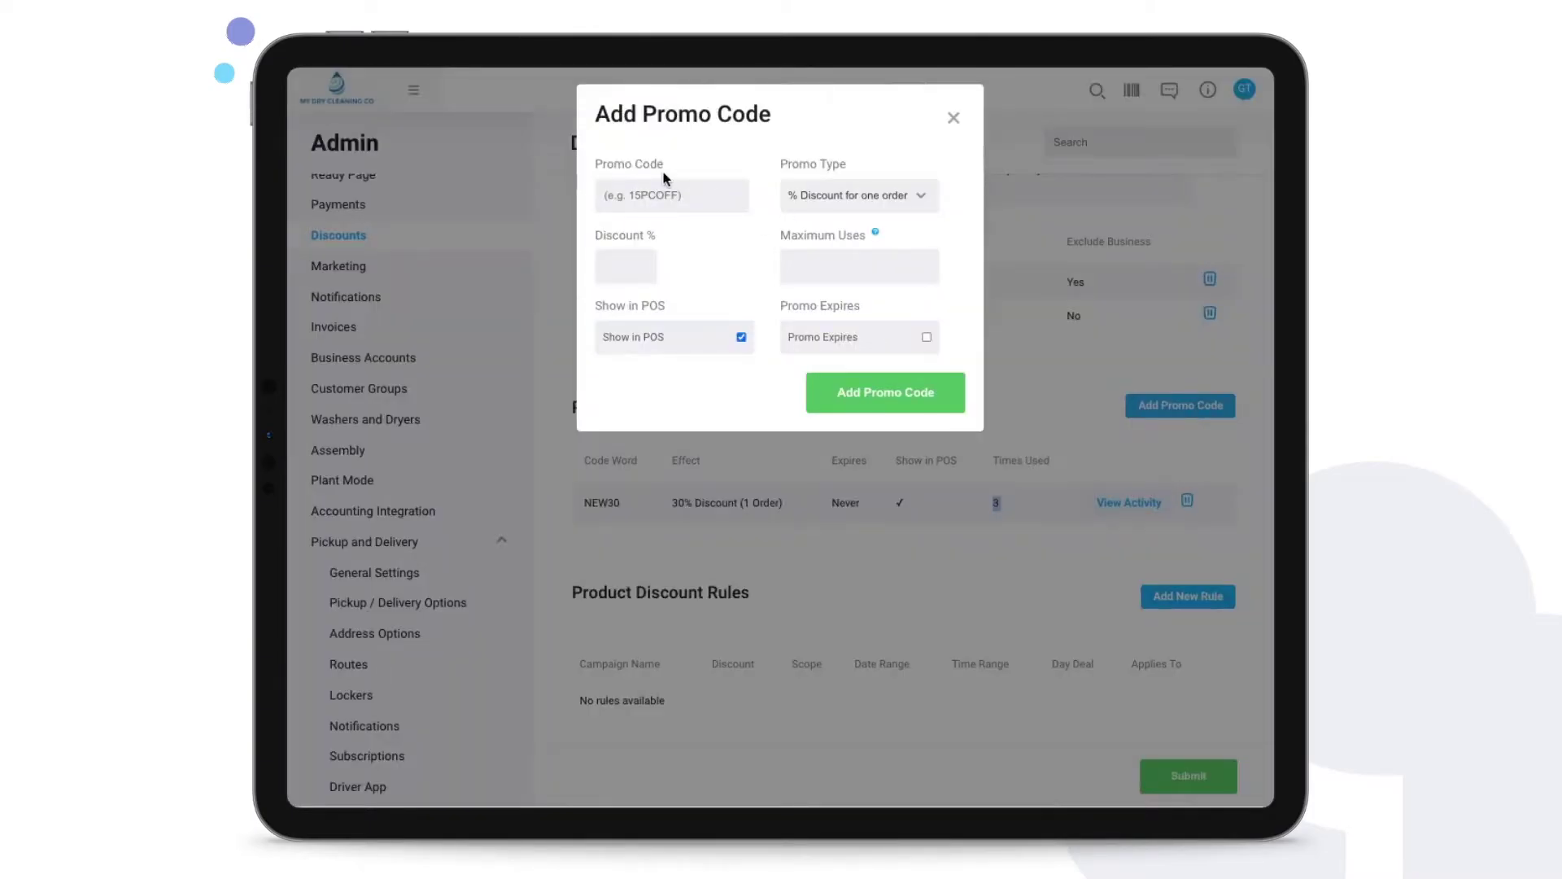
# Step: Name the promo code FIRSTORDER as a one-order percentage discount of 20%
pyautogui.click(654, 203)
pyautogui.click(664, 240)
pyautogui.click(838, 205)
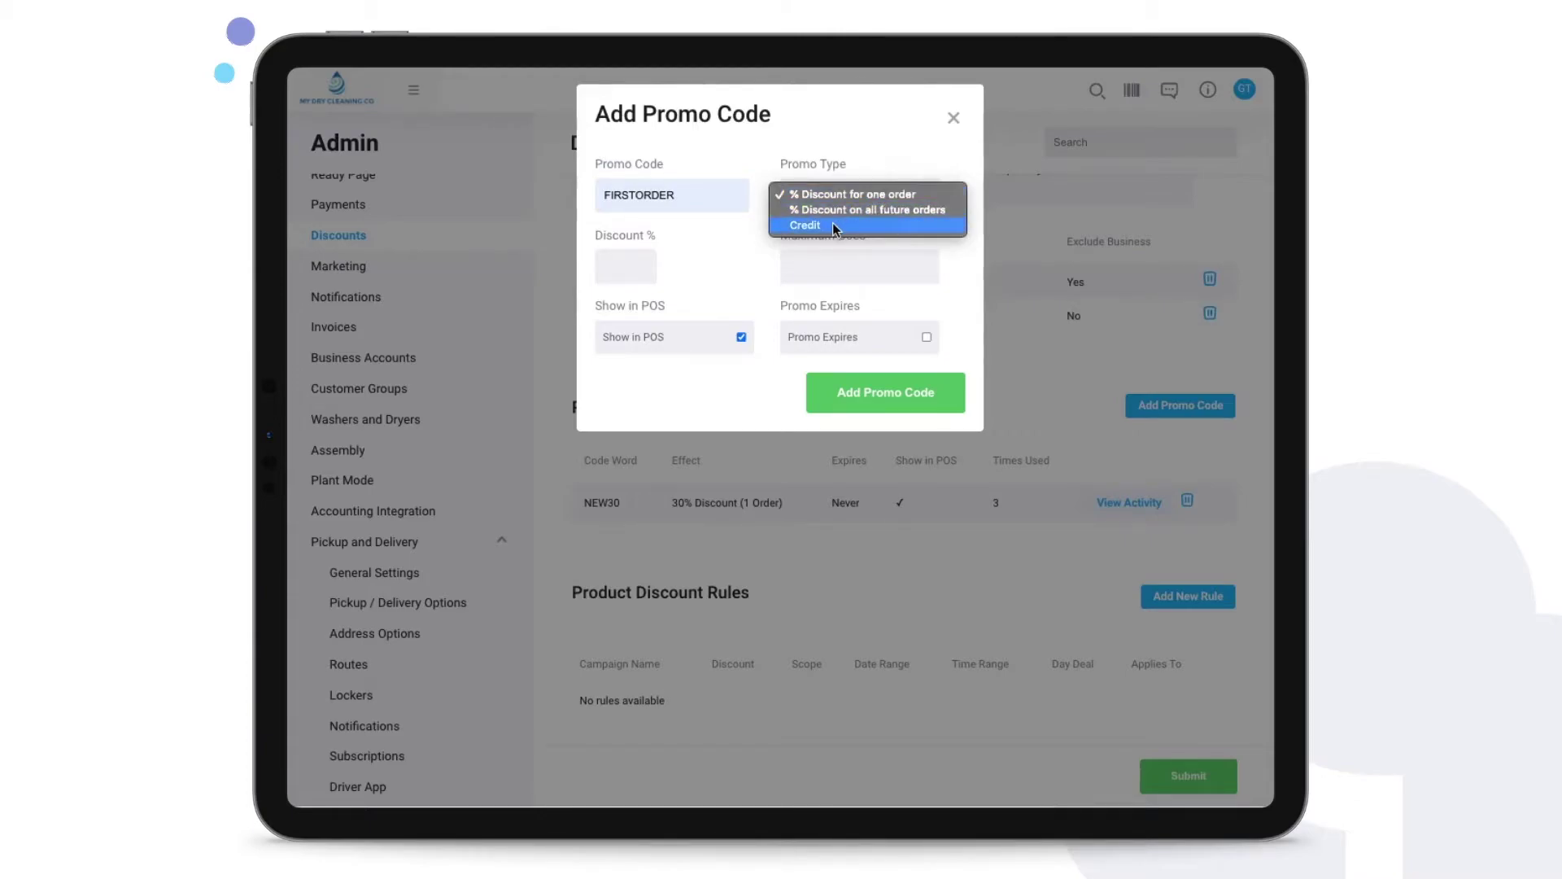
pyautogui.click(908, 193)
pyautogui.click(631, 264)
pyautogui.write('2')
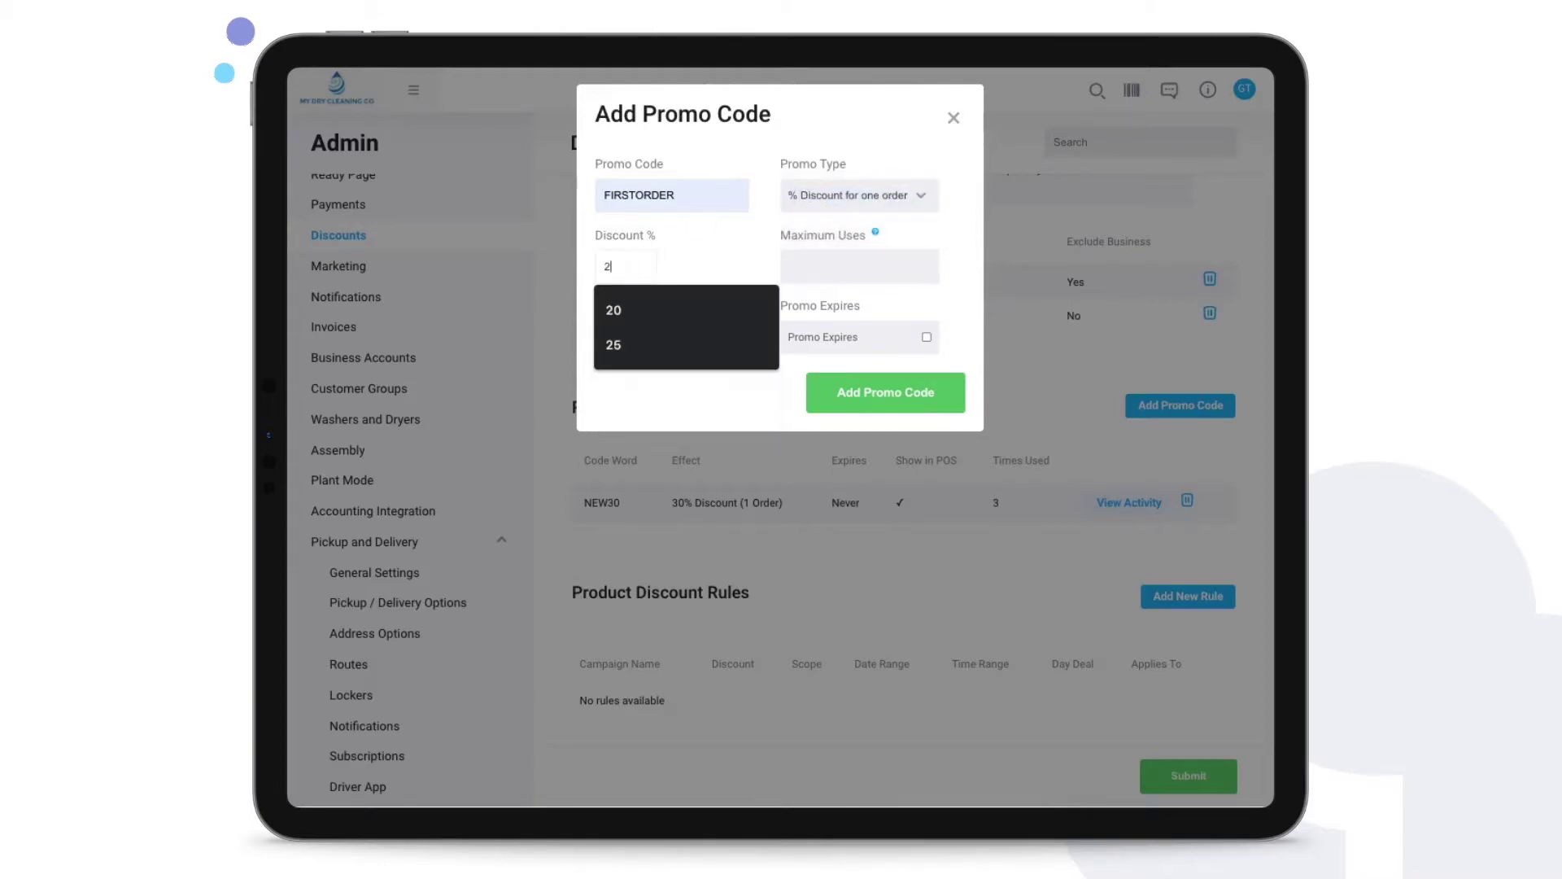
pyautogui.write('0')
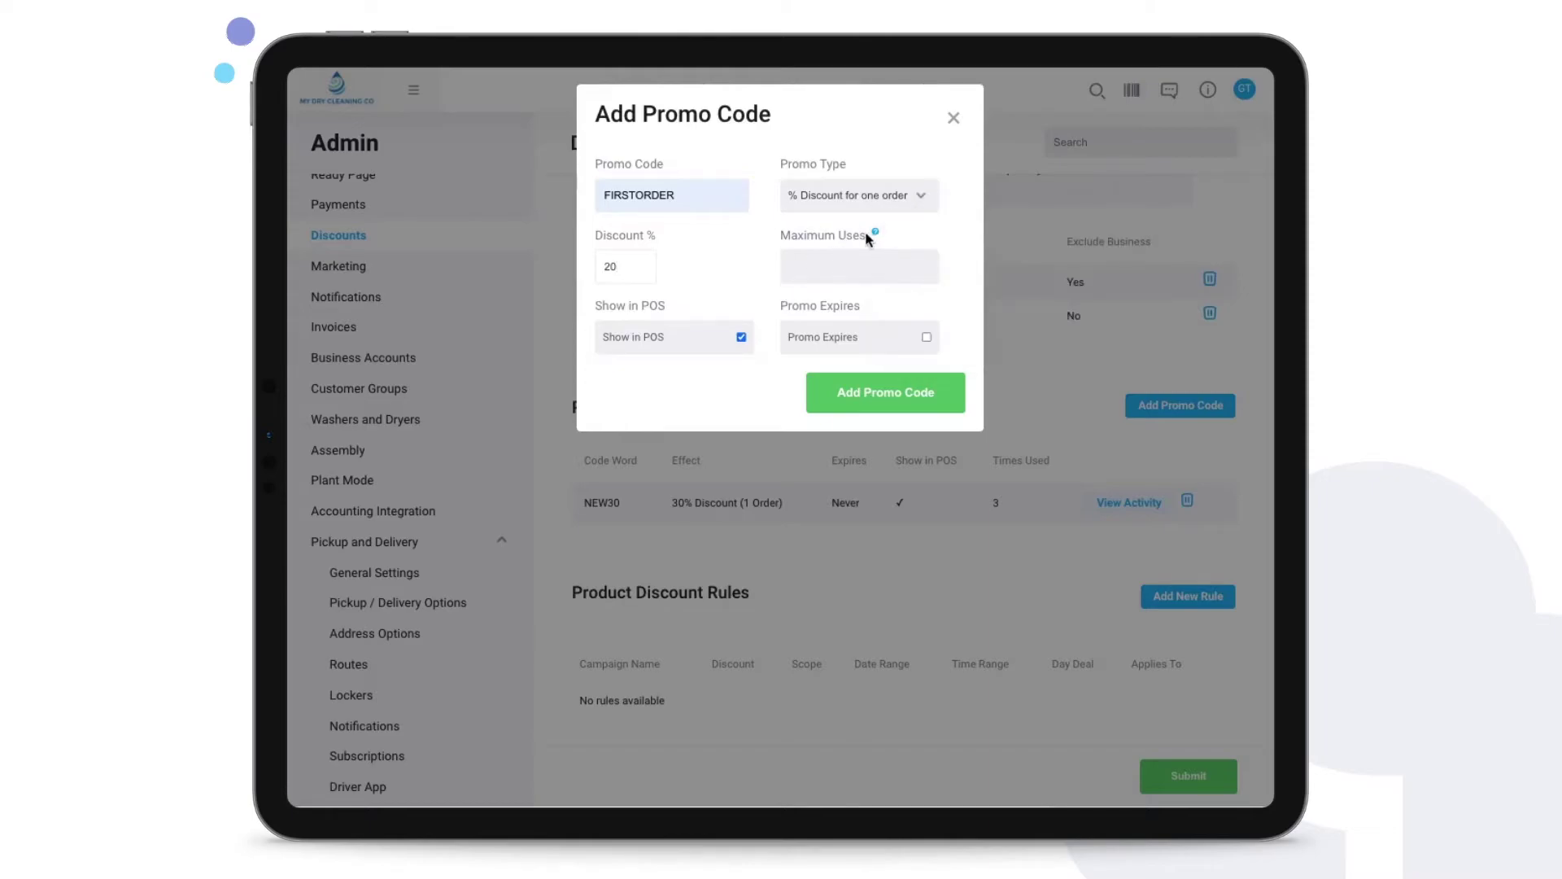
# Step: Set maximum uses to 20, keep Show in POS, leave it never expiring, and save
pyautogui.click(831, 260)
pyautogui.click(753, 266)
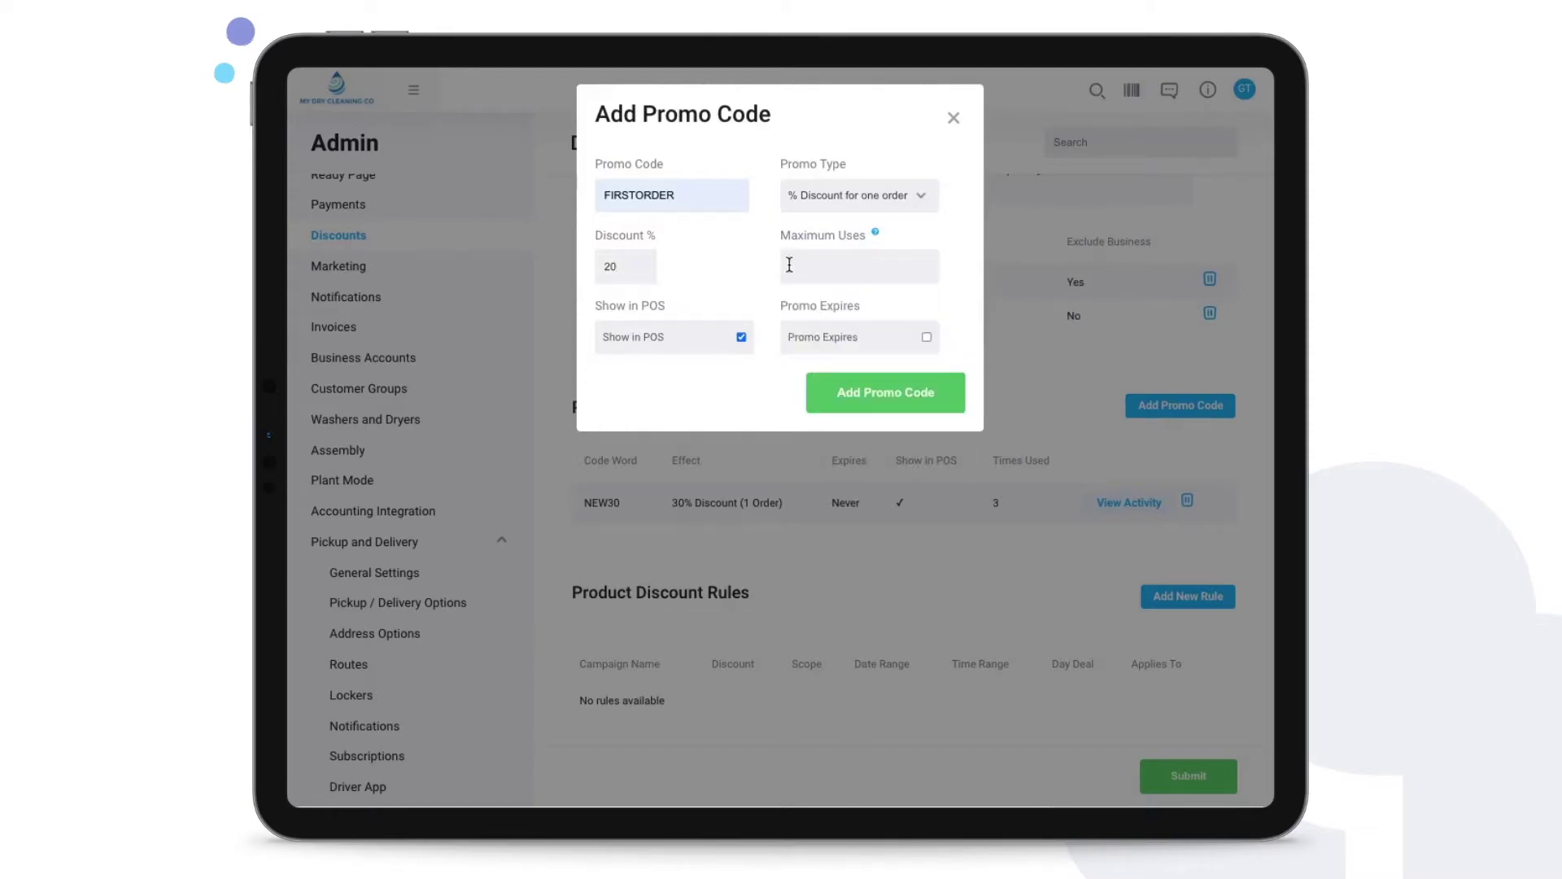
pyautogui.click(796, 264)
pyautogui.write('20')
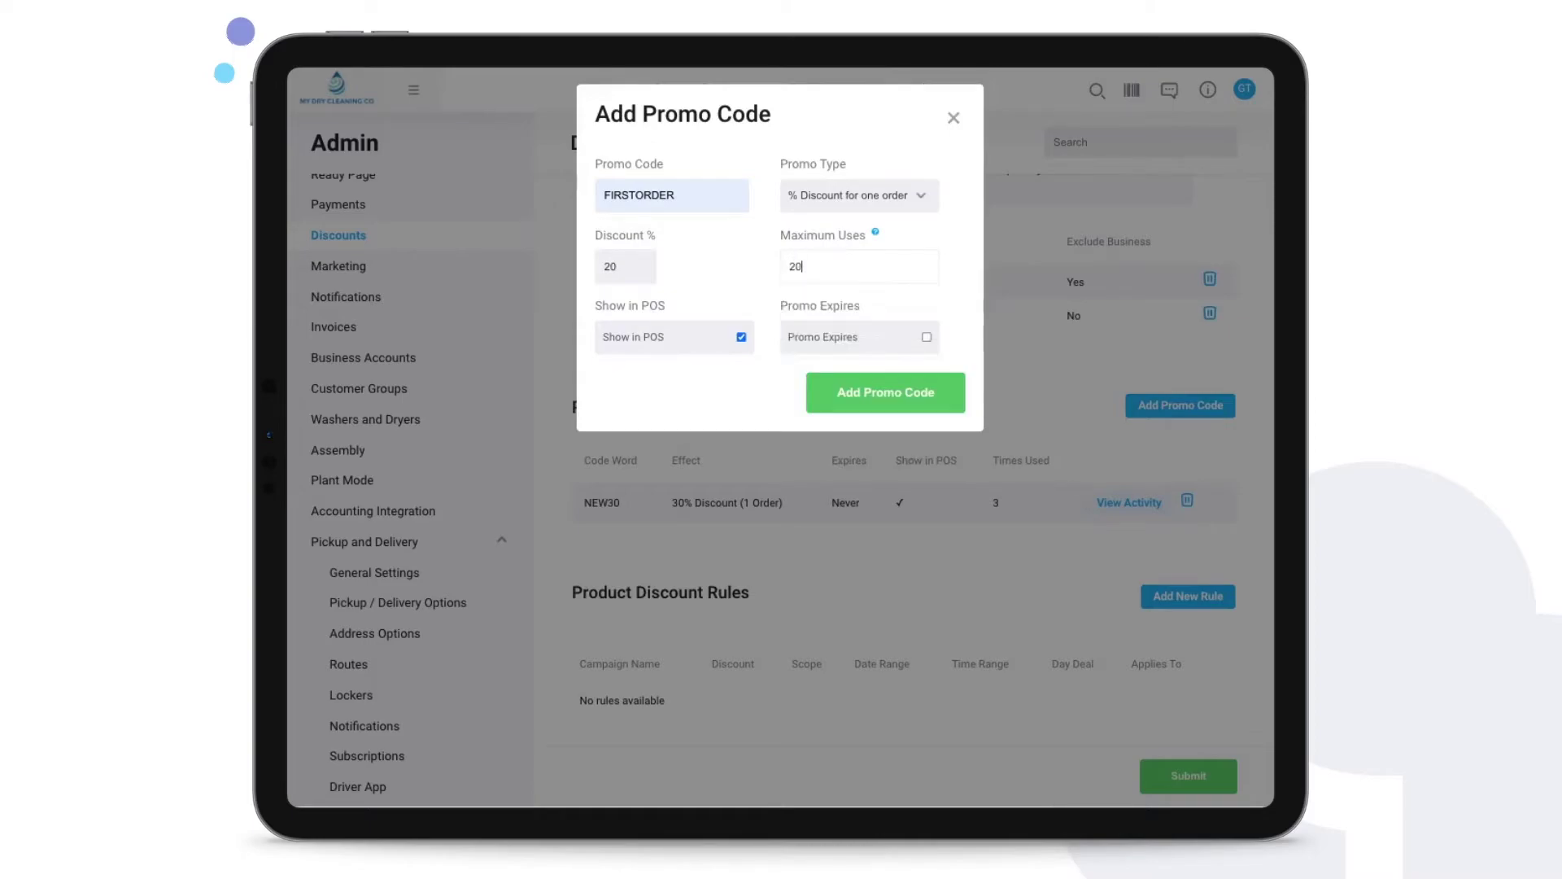
pyautogui.click(736, 281)
pyautogui.doubleClick(832, 271)
pyautogui.click(597, 309)
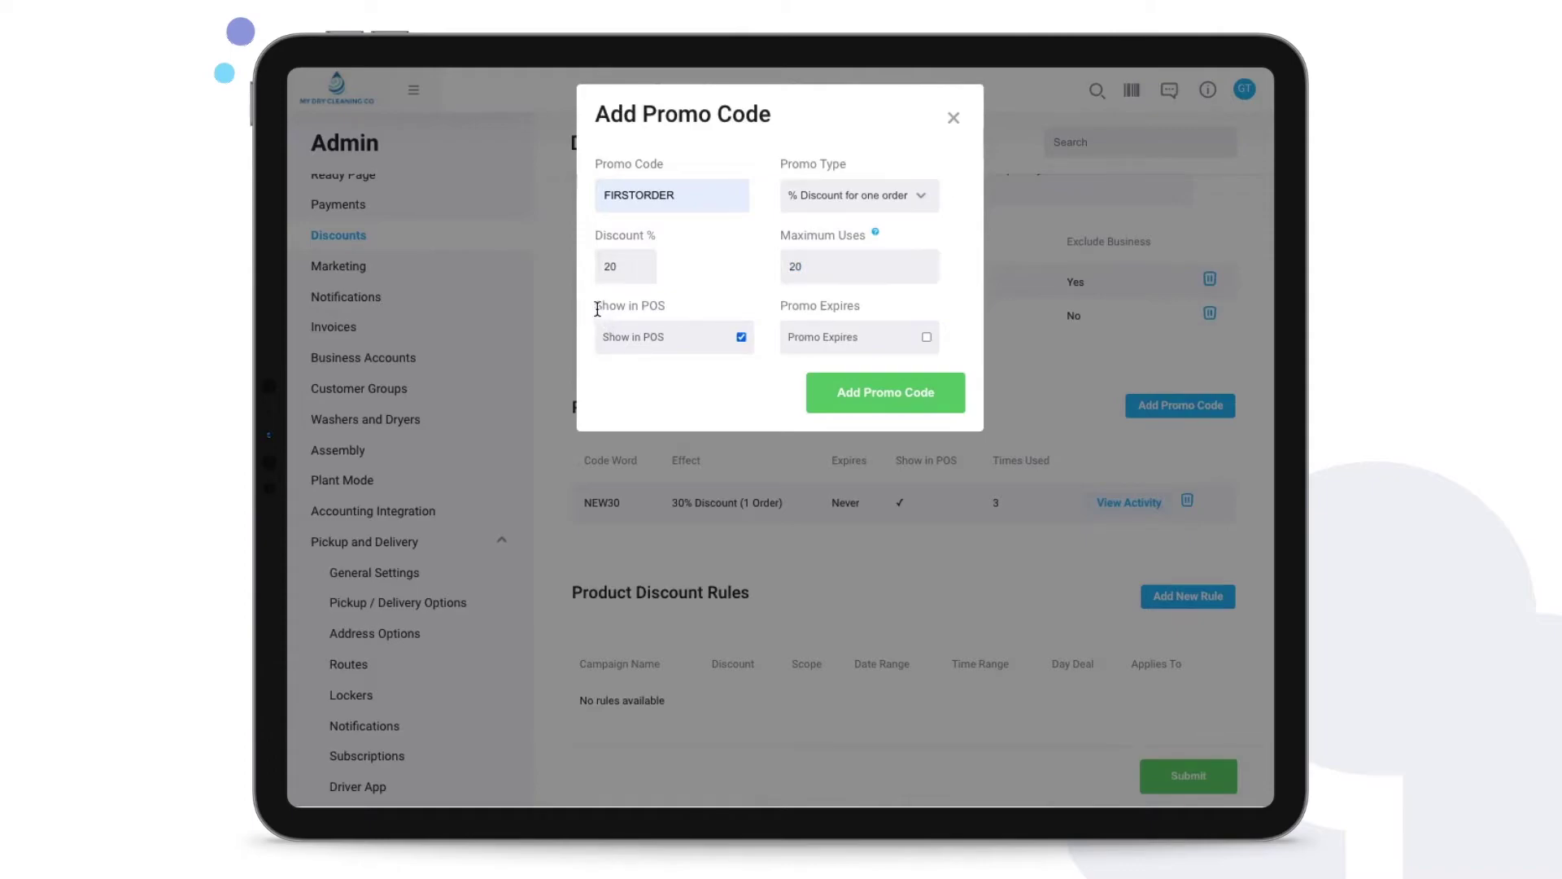
pyautogui.moveTo(597, 309); pyautogui.dragTo(674, 314)
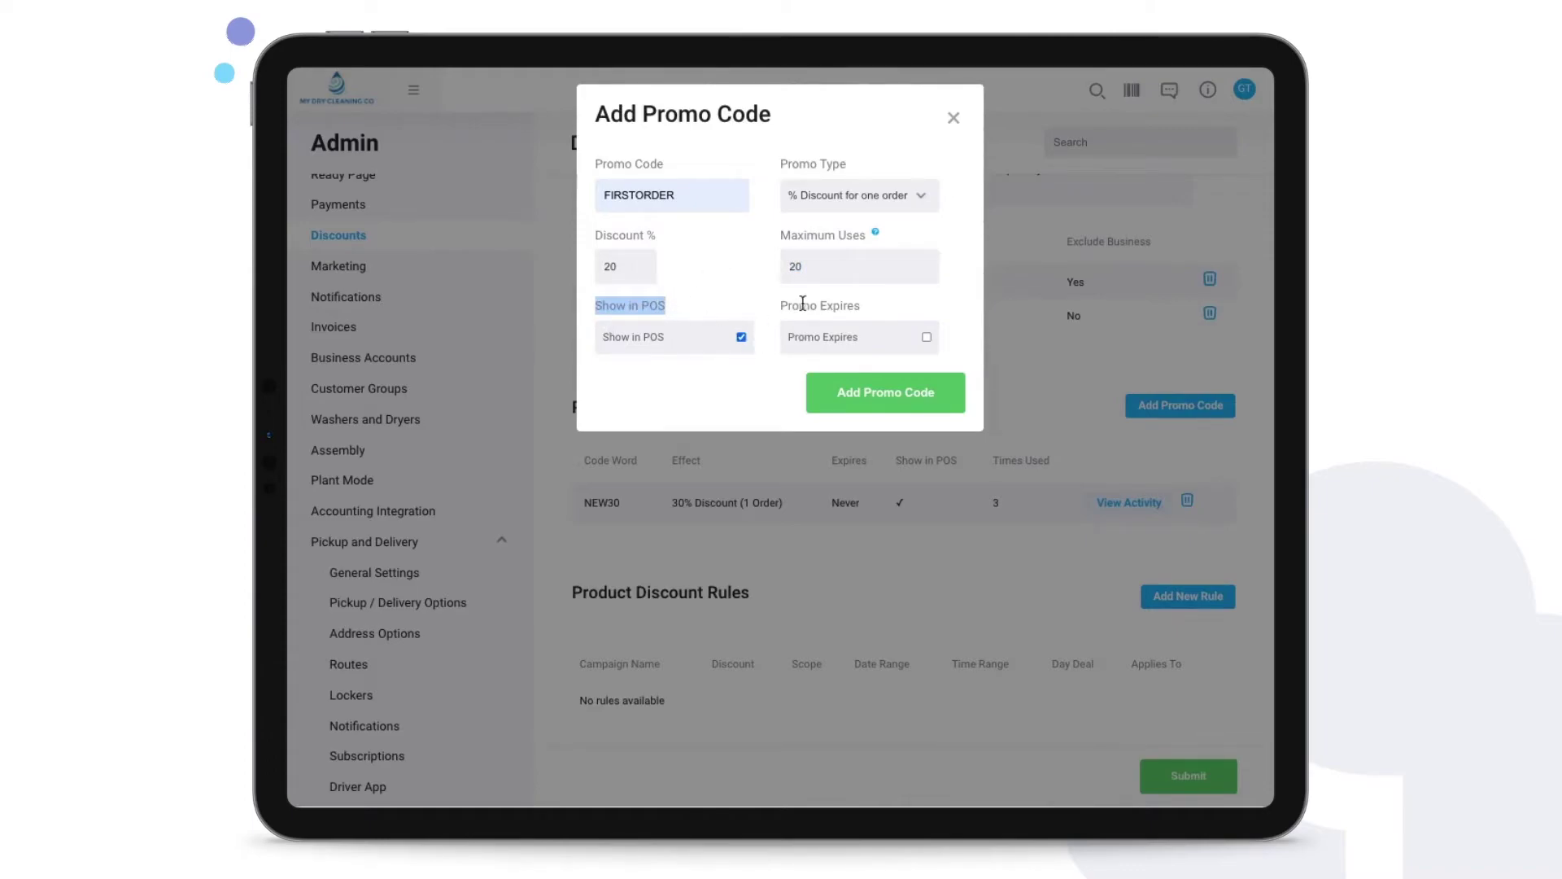
pyautogui.moveTo(783, 306); pyautogui.dragTo(854, 325)
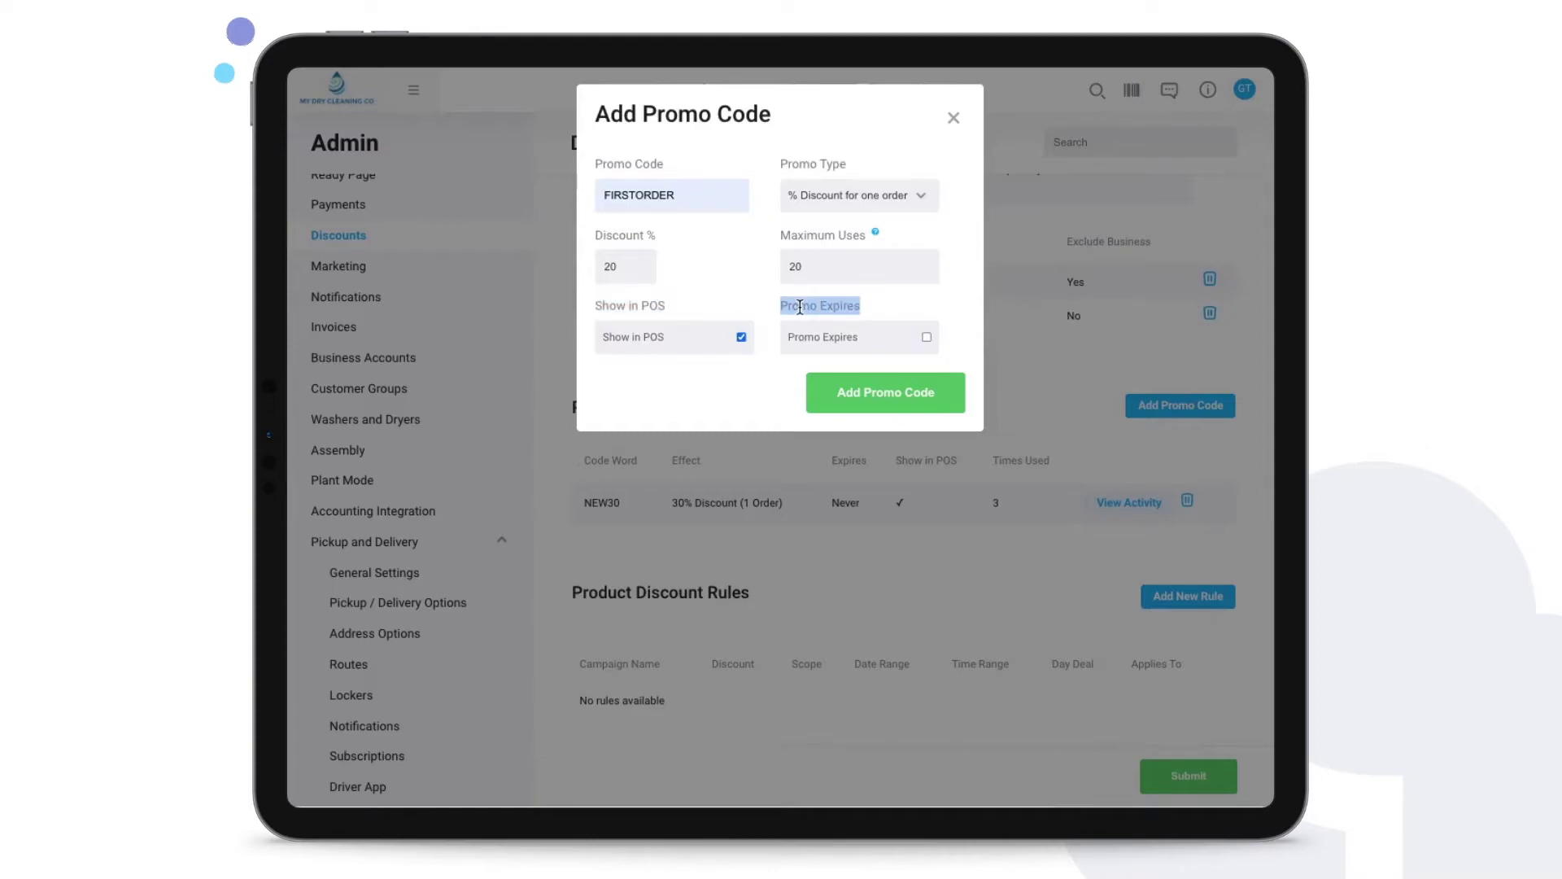
pyautogui.click(926, 337)
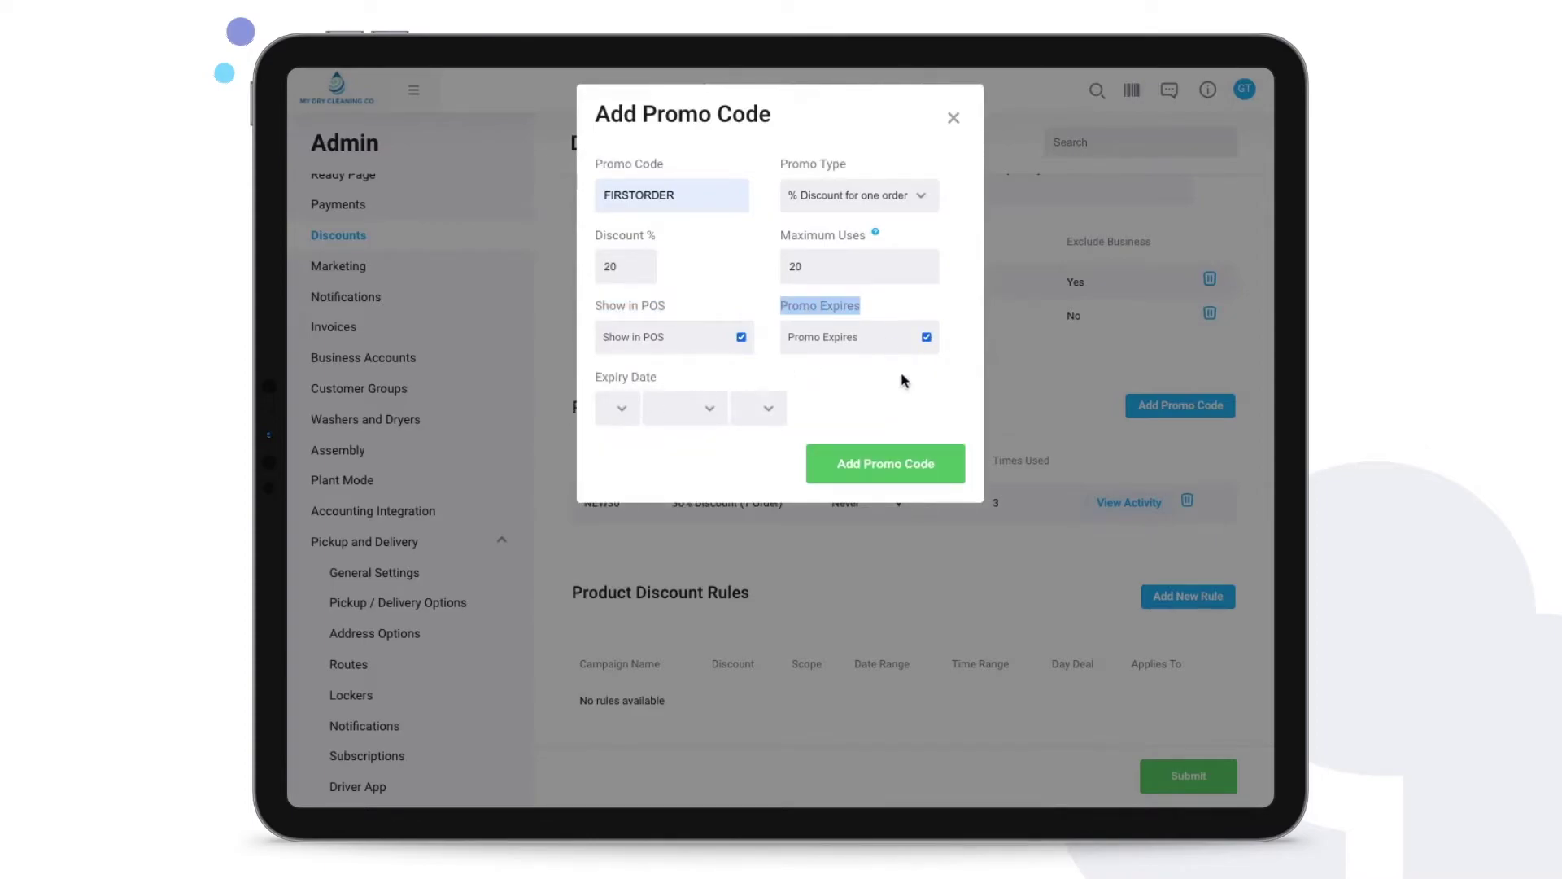
pyautogui.click(926, 338)
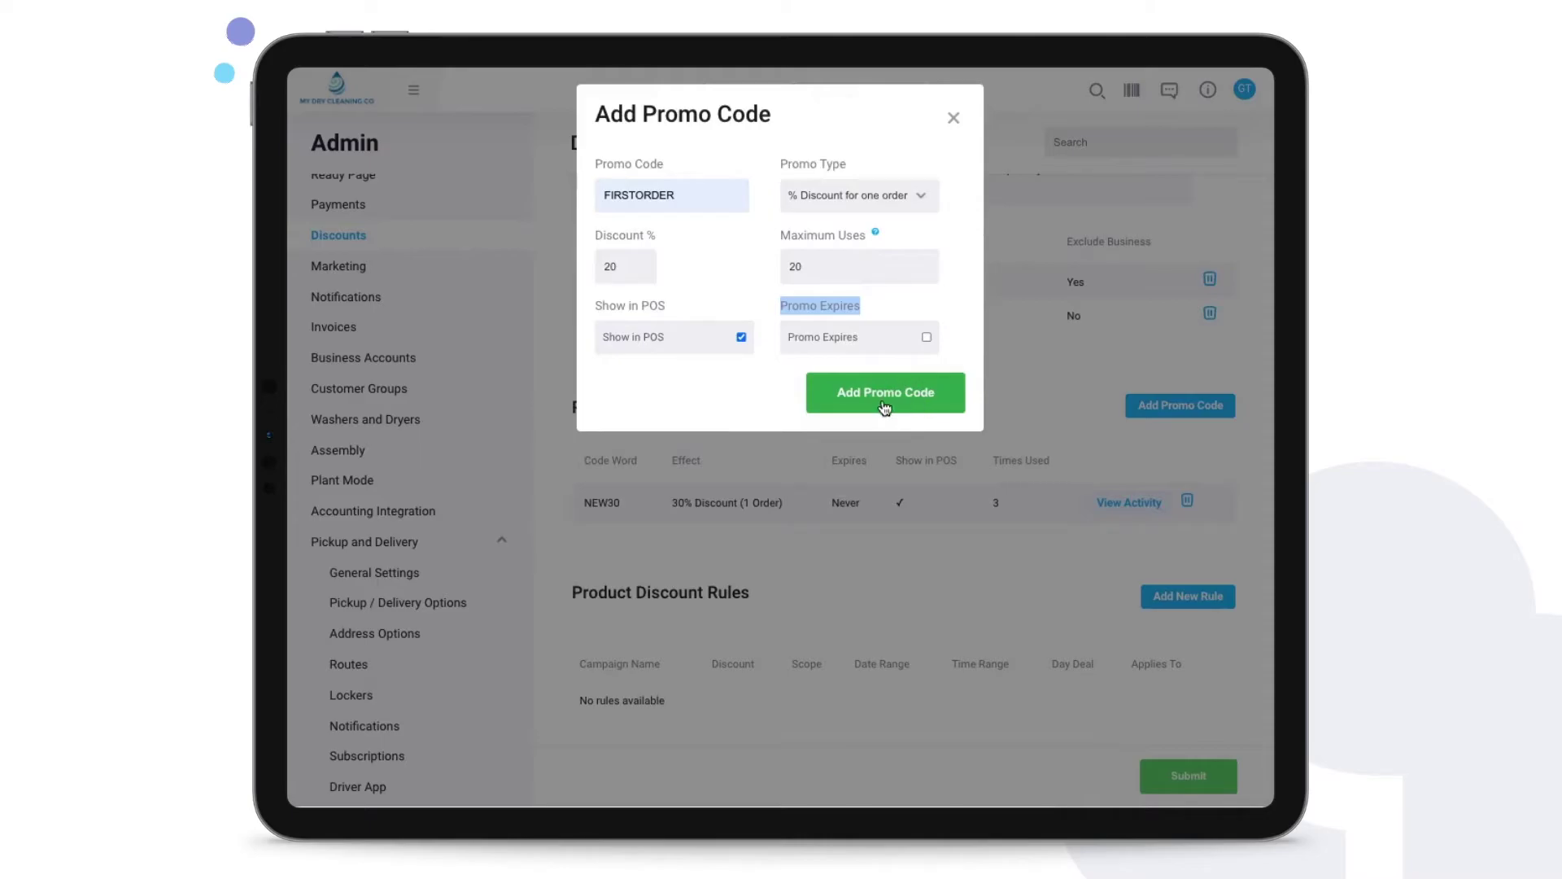
pyautogui.click(887, 404)
# Step: Create a product discount rule named Laundry at 20%, excluding pickup & delivery orders
pyautogui.scroll(-3, 898, 529)
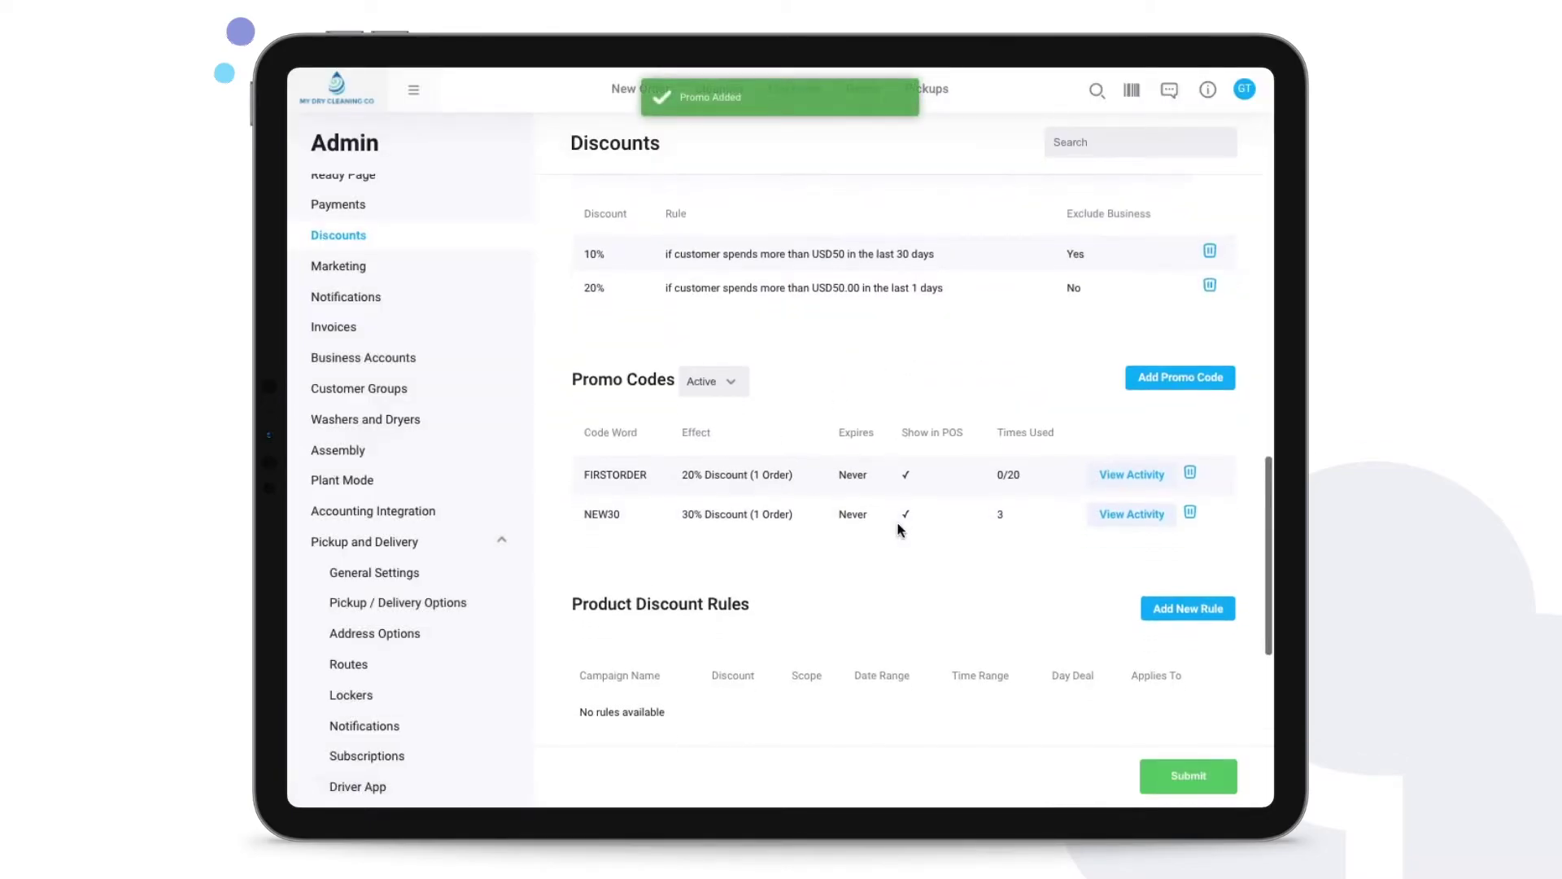
pyautogui.scroll(-2, 899, 530)
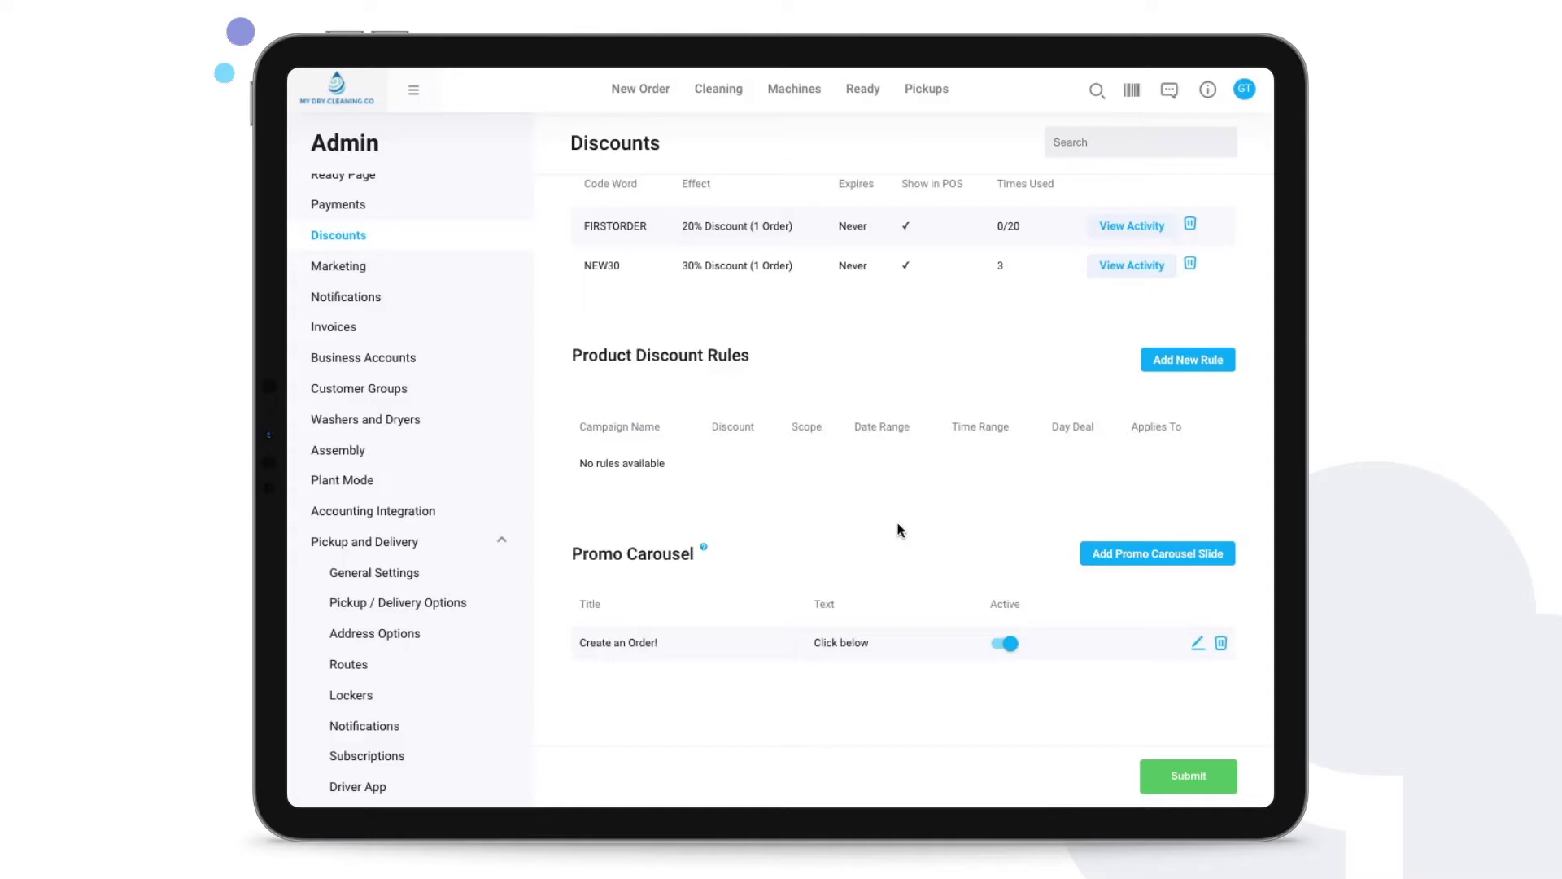
pyautogui.click(1223, 371)
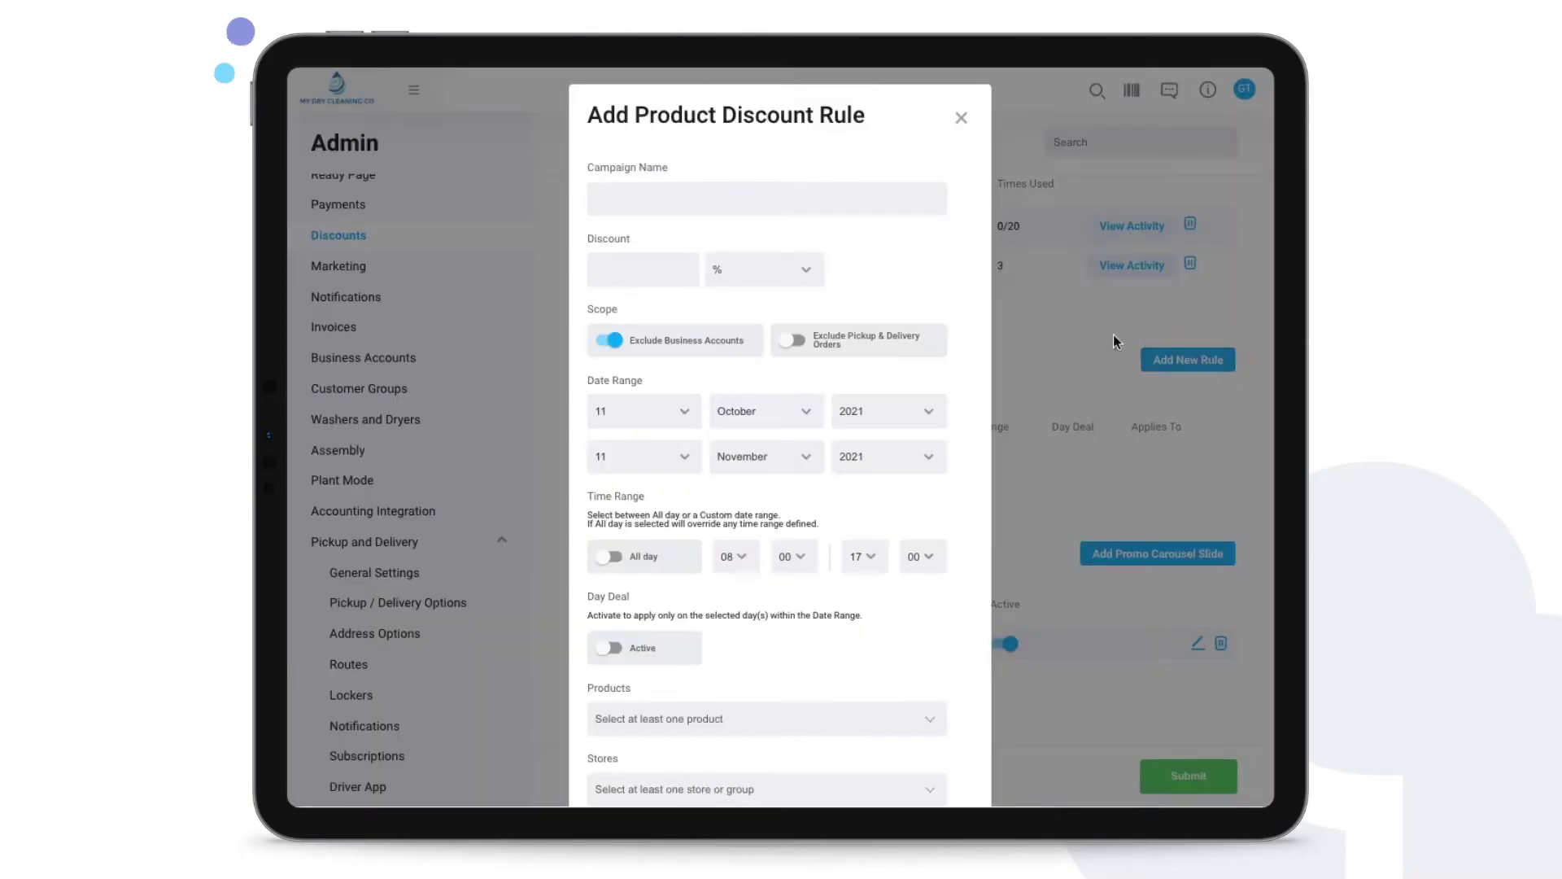
pyautogui.click(659, 202)
pyautogui.write('Laundry')
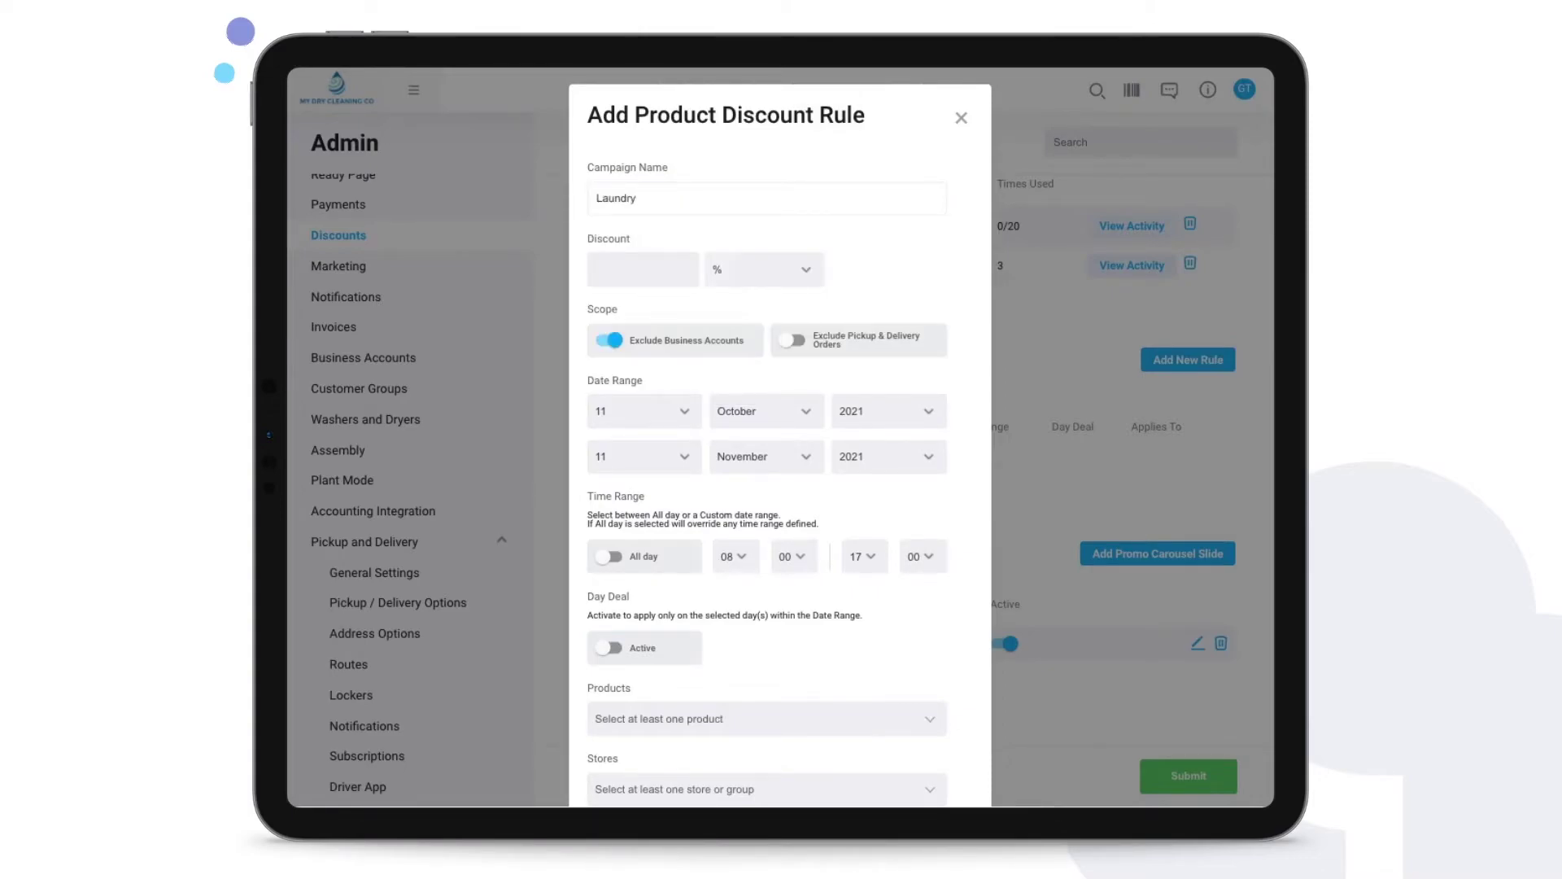
pyautogui.click(648, 269)
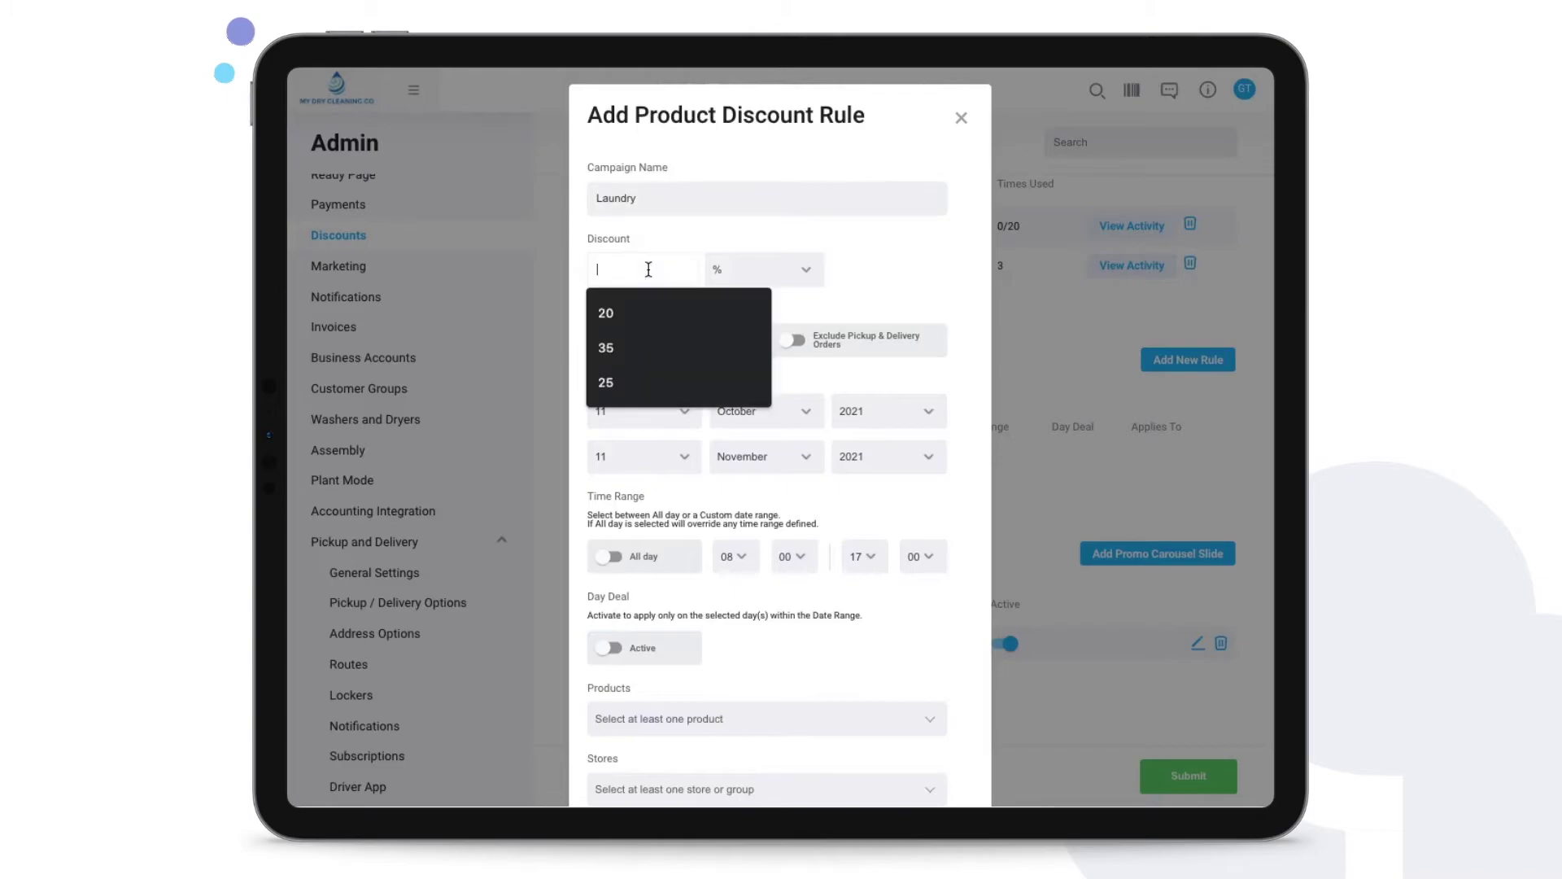
pyautogui.write('20')
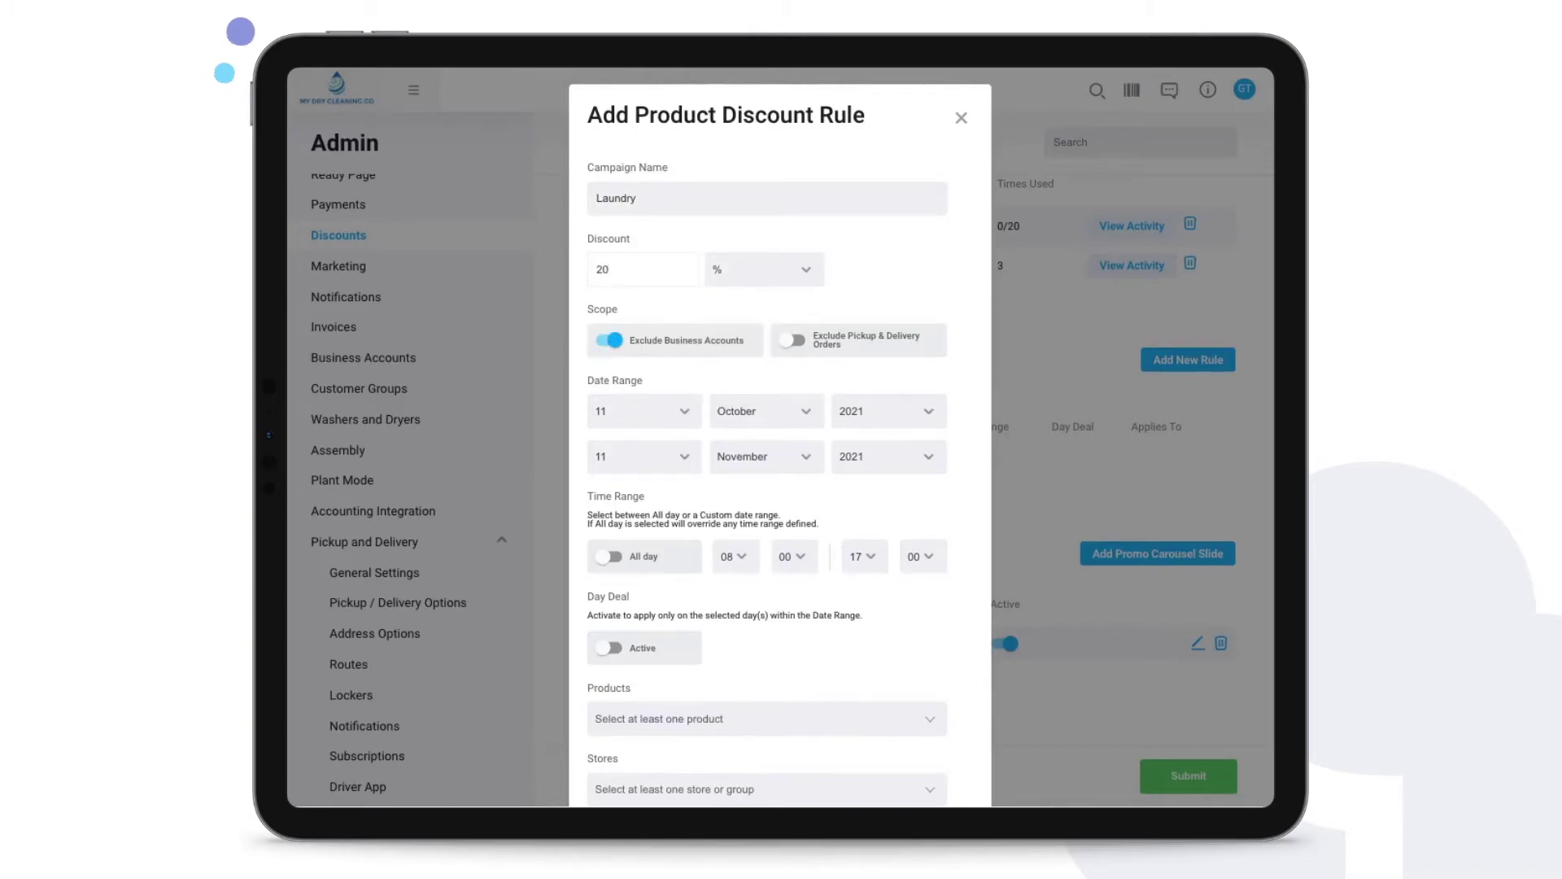
pyautogui.click(706, 376)
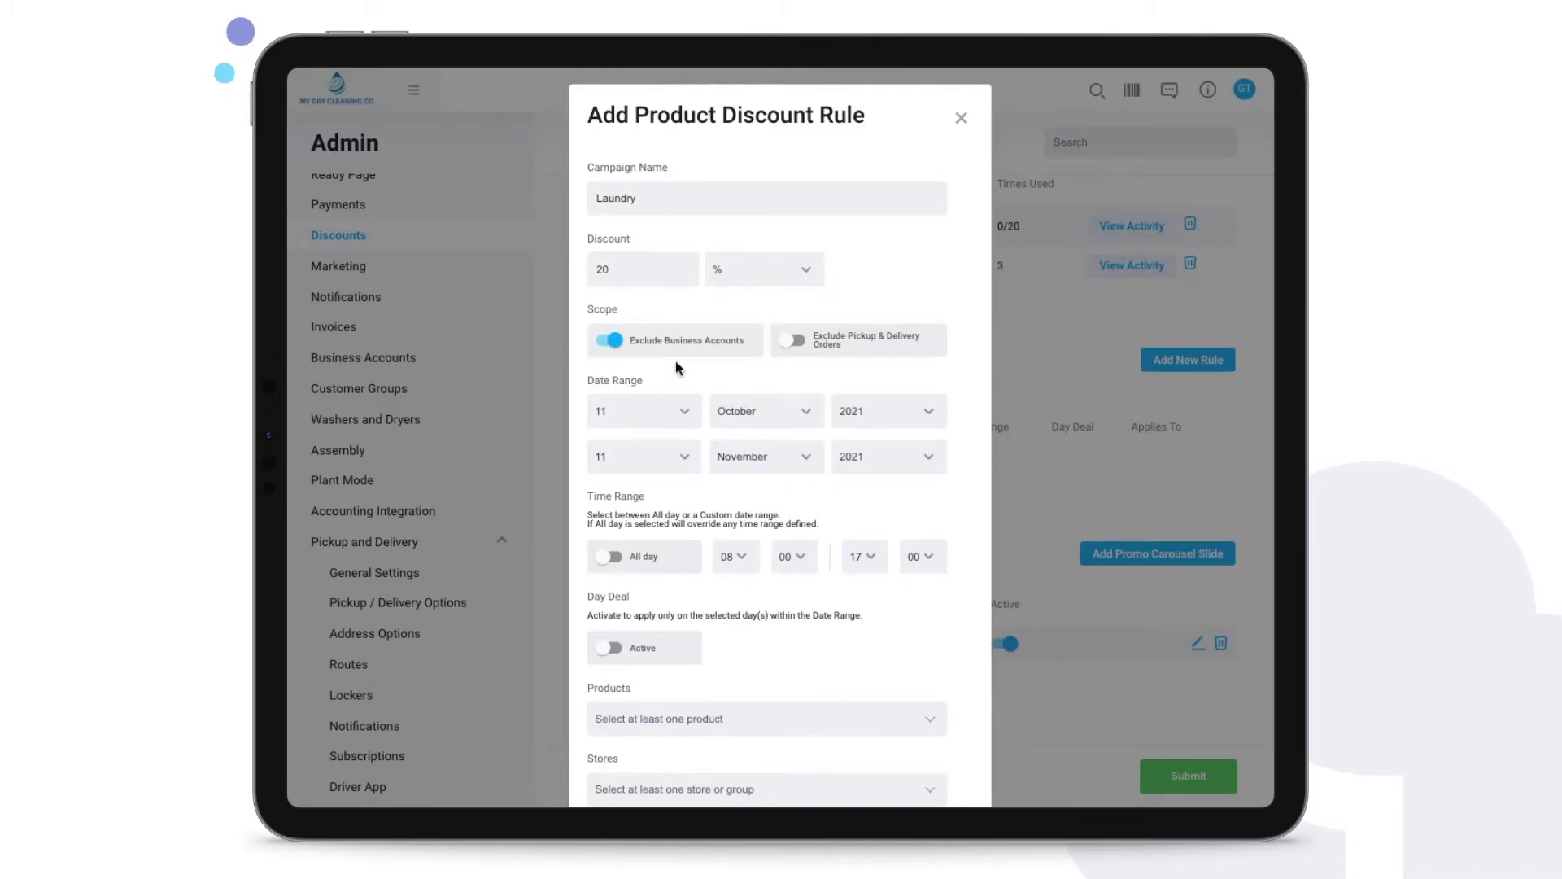
pyautogui.click(791, 340)
# Step: Keep the start date at 11 October and set the time range to end at 10:00
pyautogui.click(681, 411)
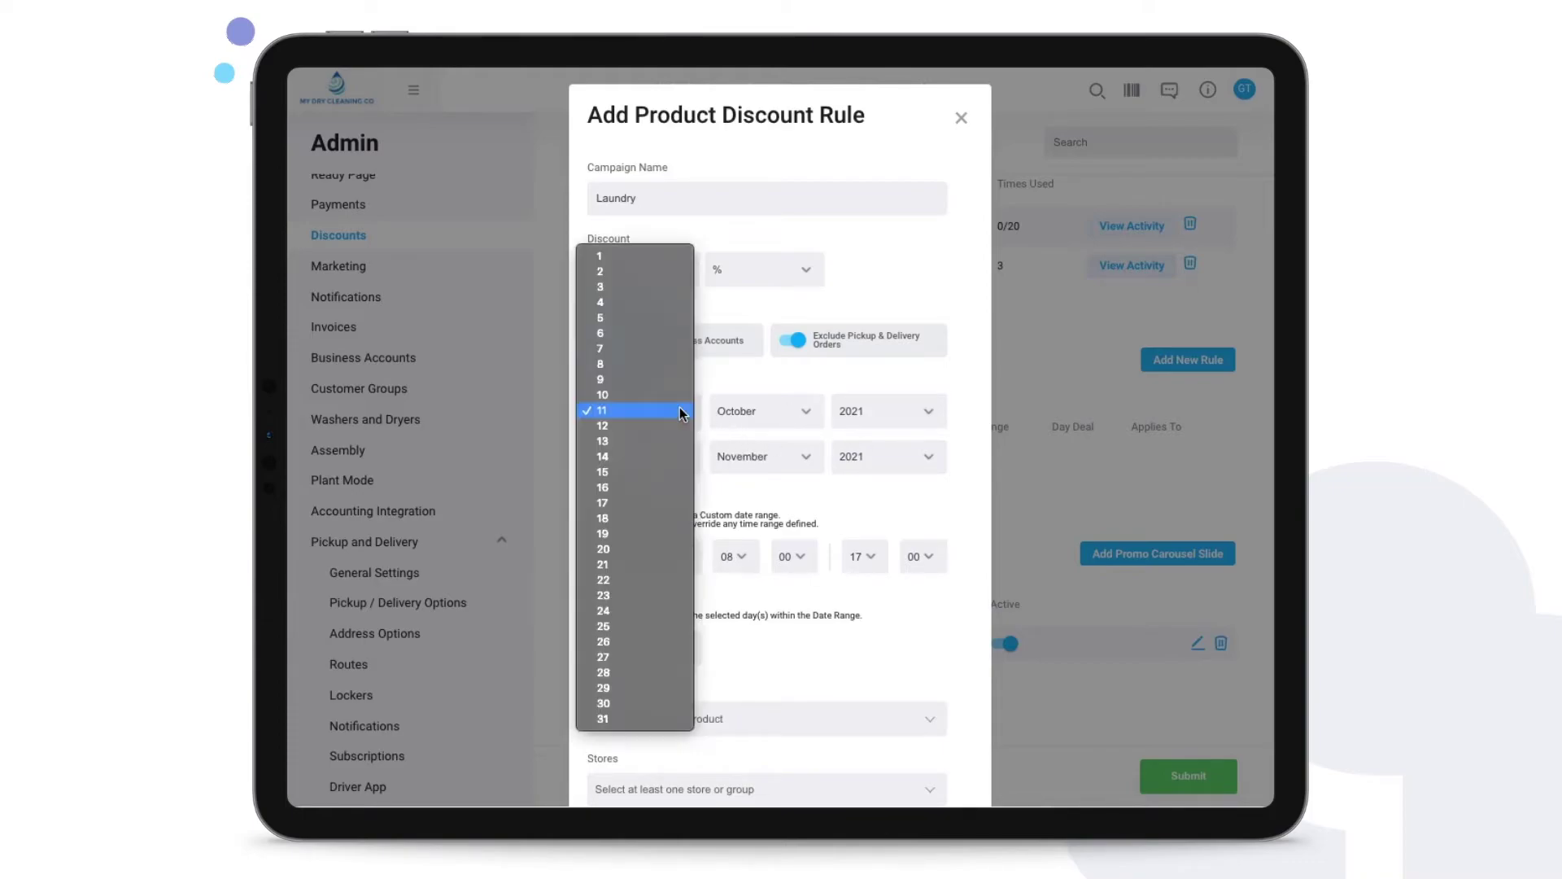
pyautogui.click(748, 399)
pyautogui.click(748, 400)
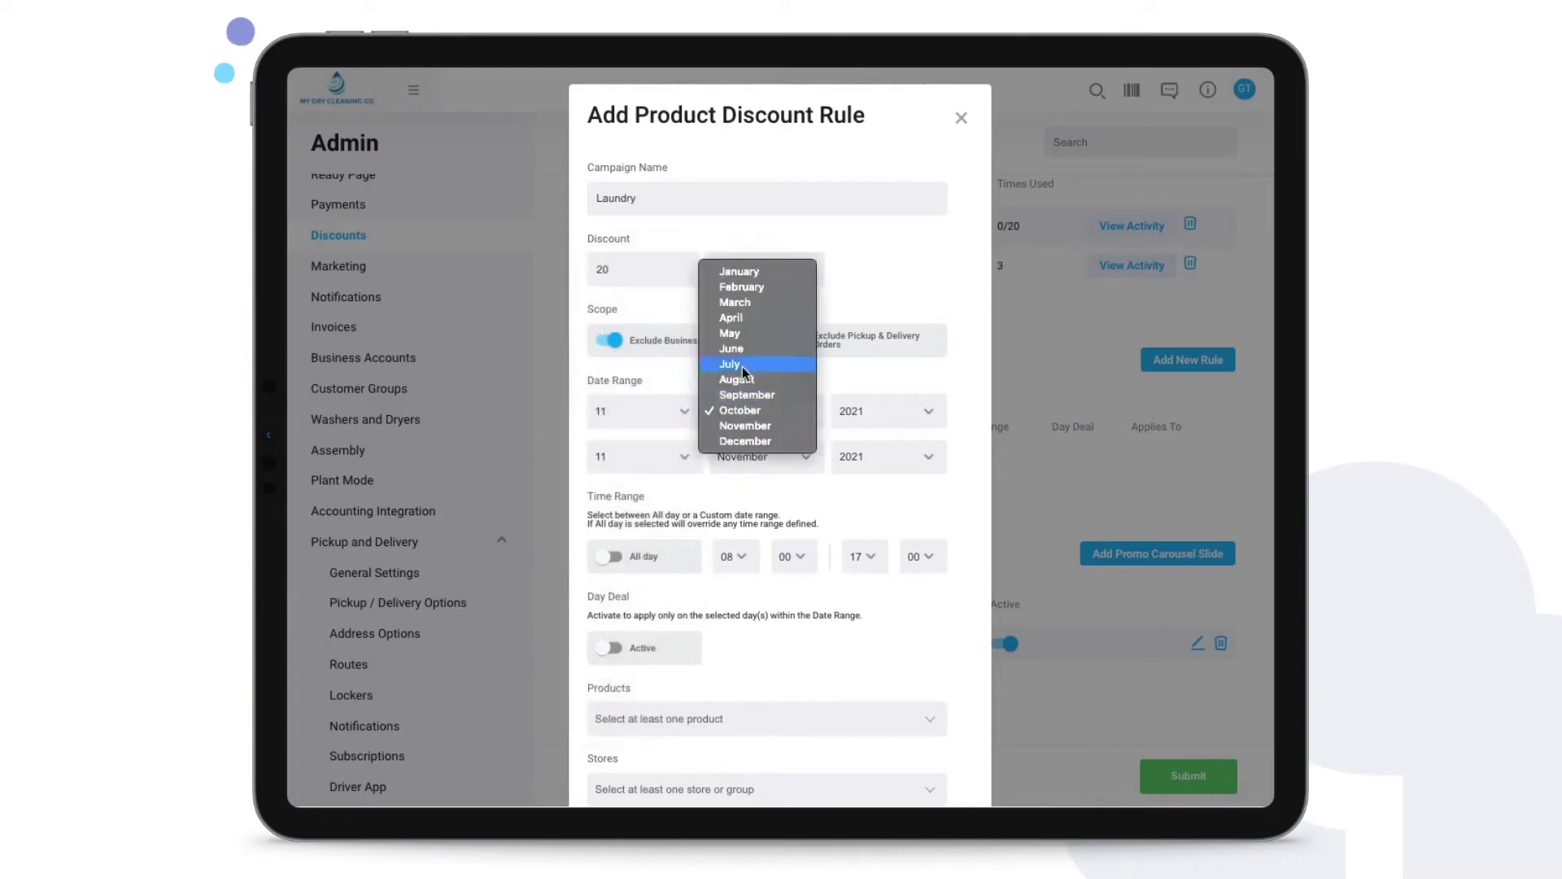
pyautogui.click(655, 380)
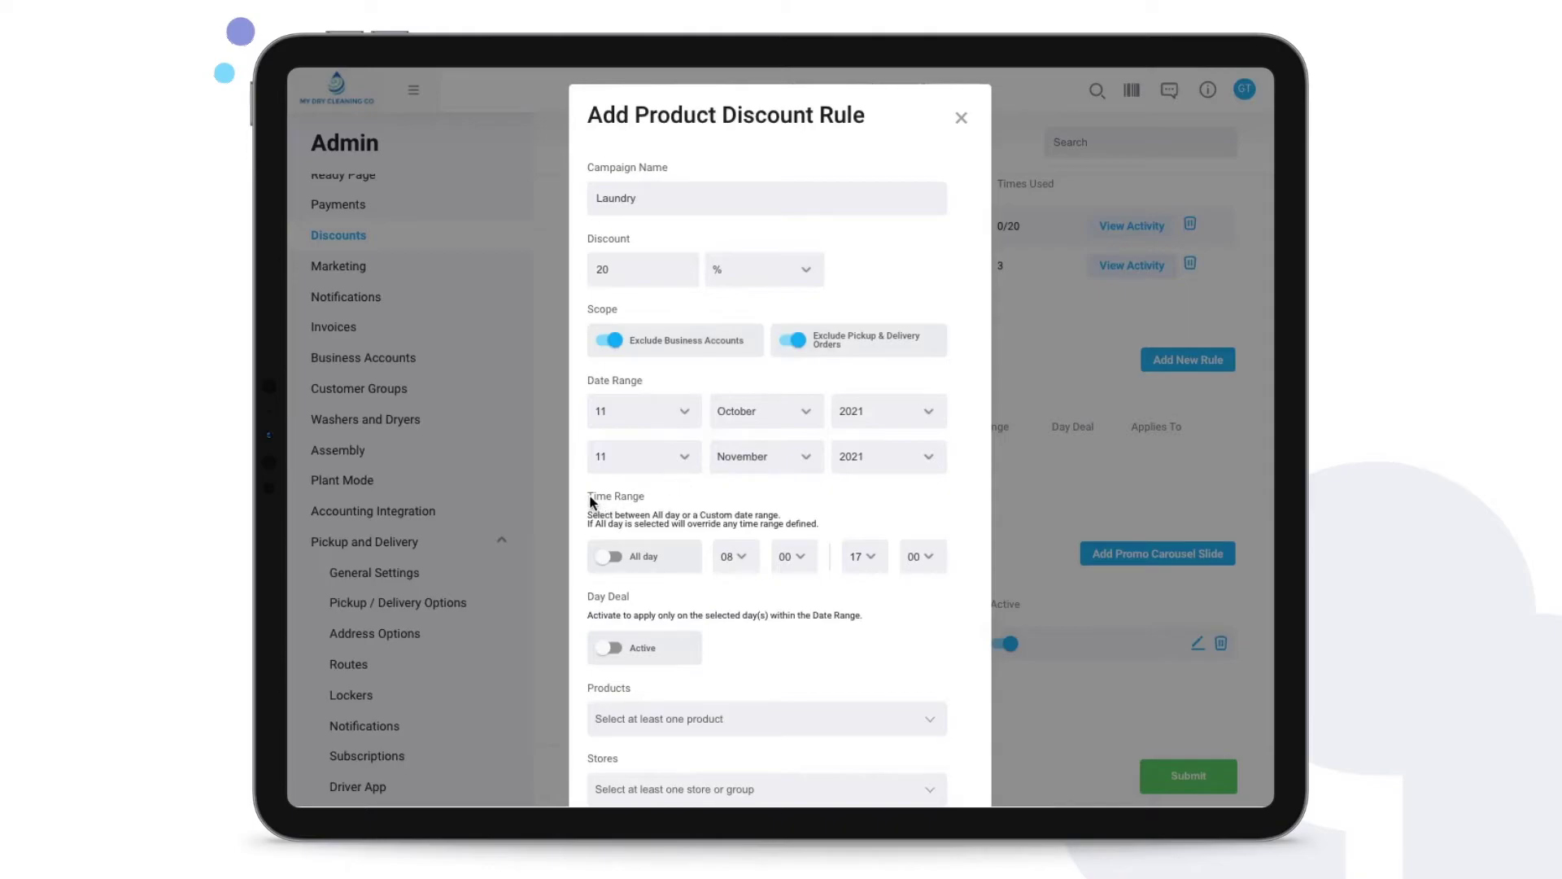
pyautogui.click(611, 557)
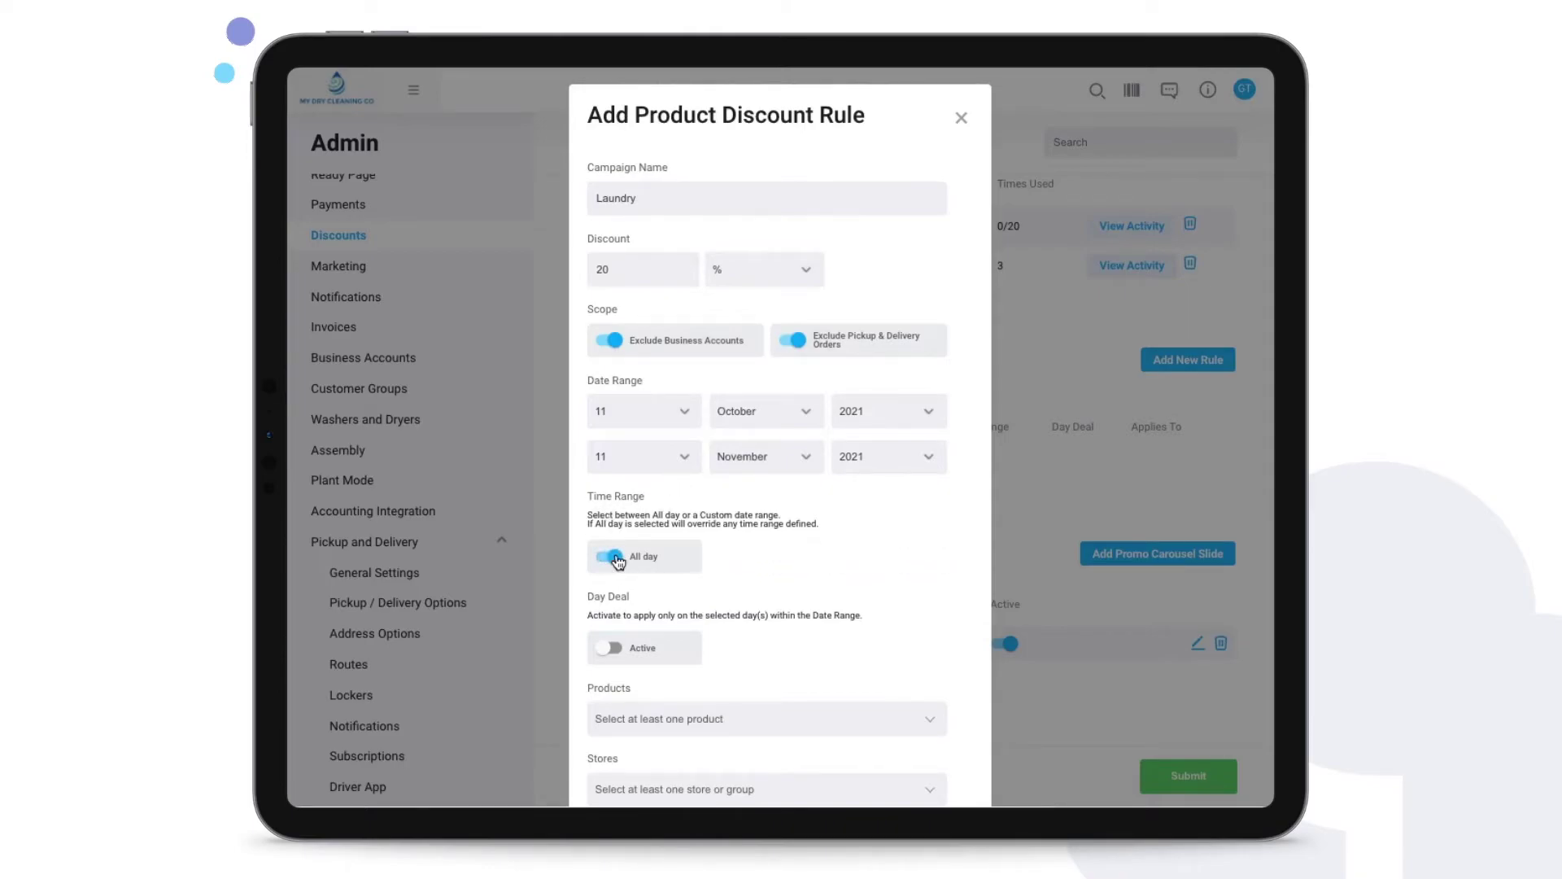
pyautogui.click(610, 558)
pyautogui.click(862, 557)
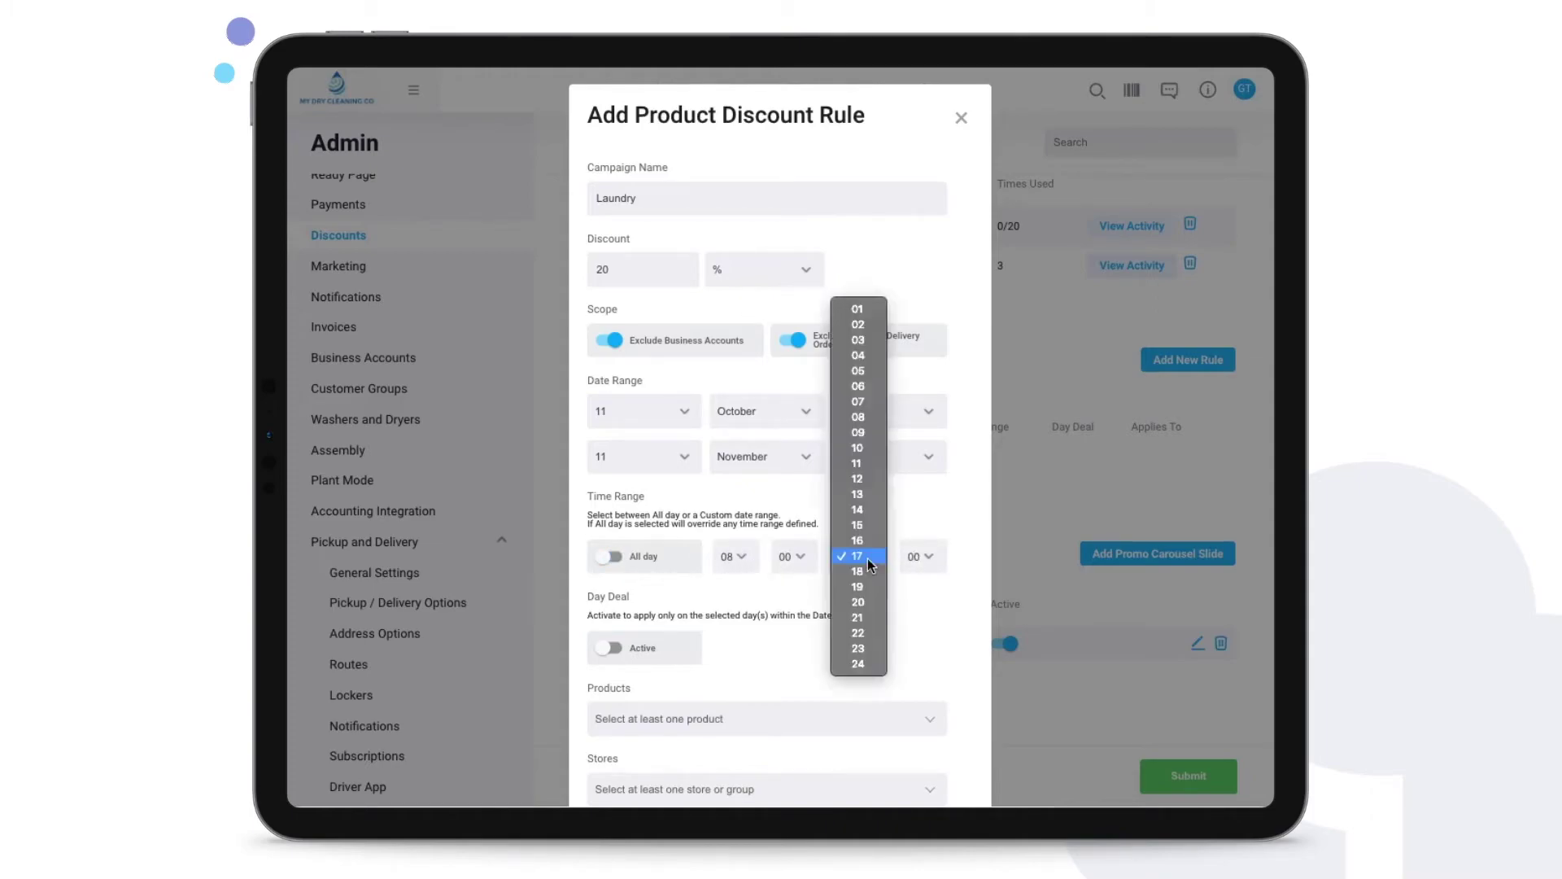
pyautogui.click(859, 448)
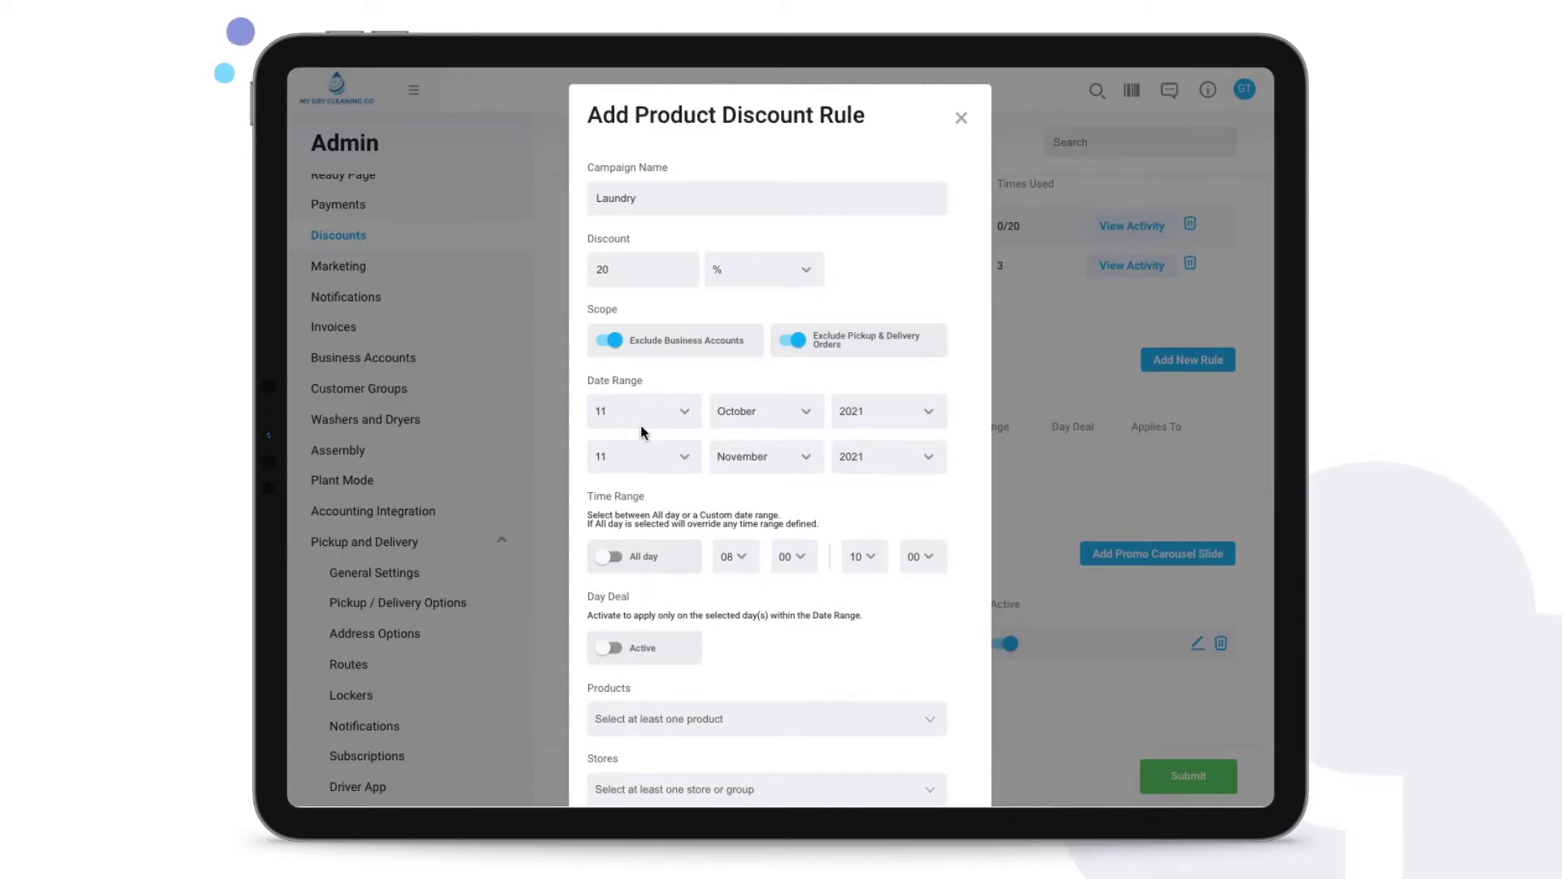
# Step: Limit the deal to Mondays and Tuesdays
pyautogui.click(626, 649)
pyautogui.click(767, 639)
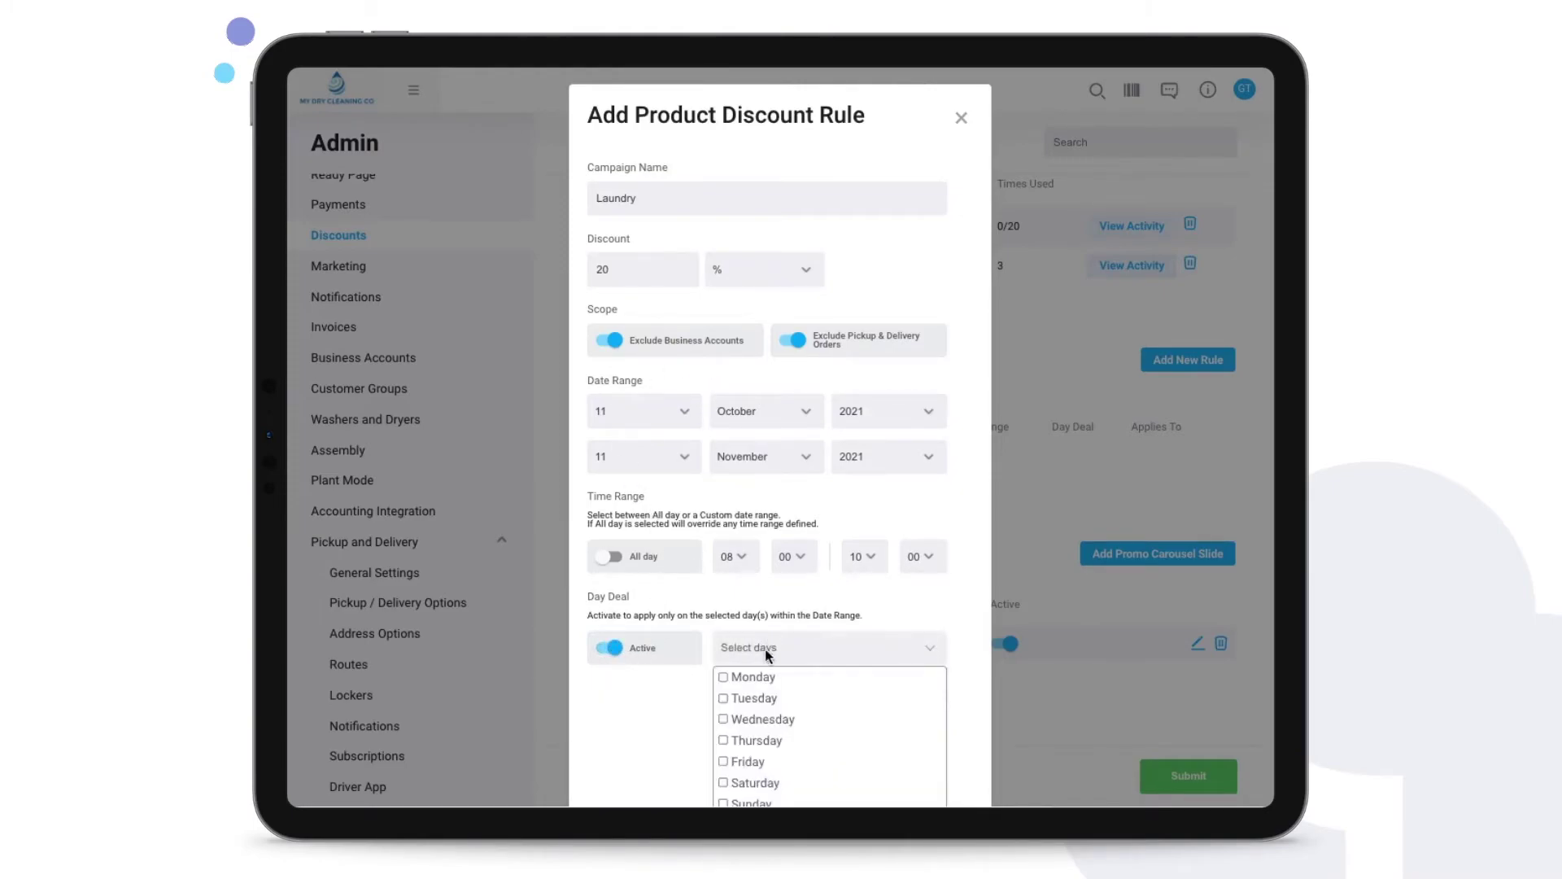
pyautogui.click(723, 676)
pyautogui.click(723, 697)
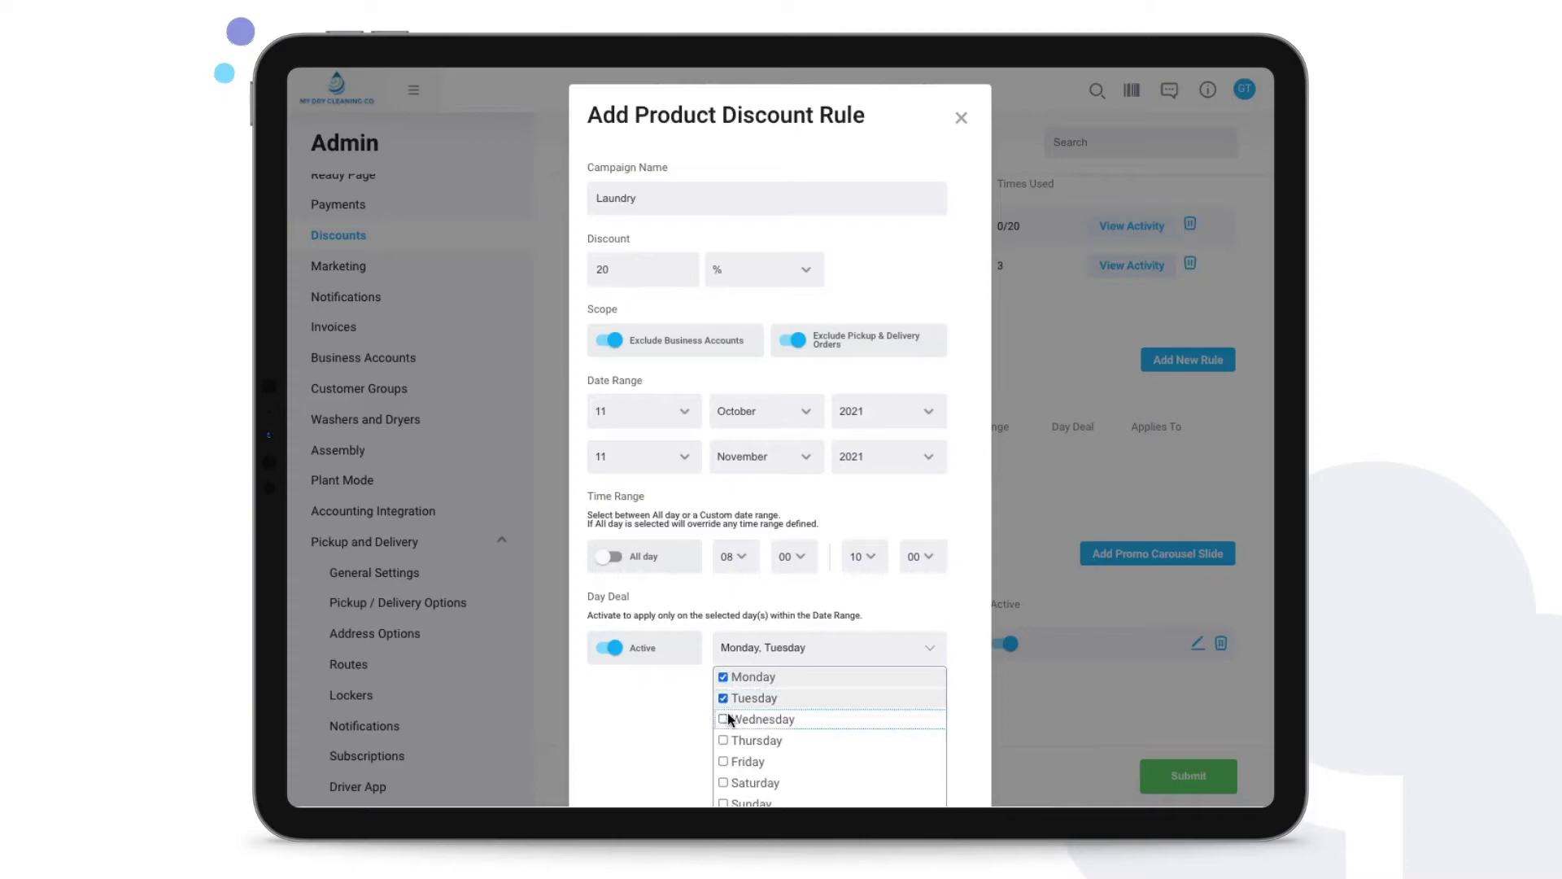
pyautogui.click(872, 598)
# Step: Apply the rule to all products in the Laundry section
pyautogui.scroll(-1, 768, 634)
pyautogui.scroll(-2, 768, 634)
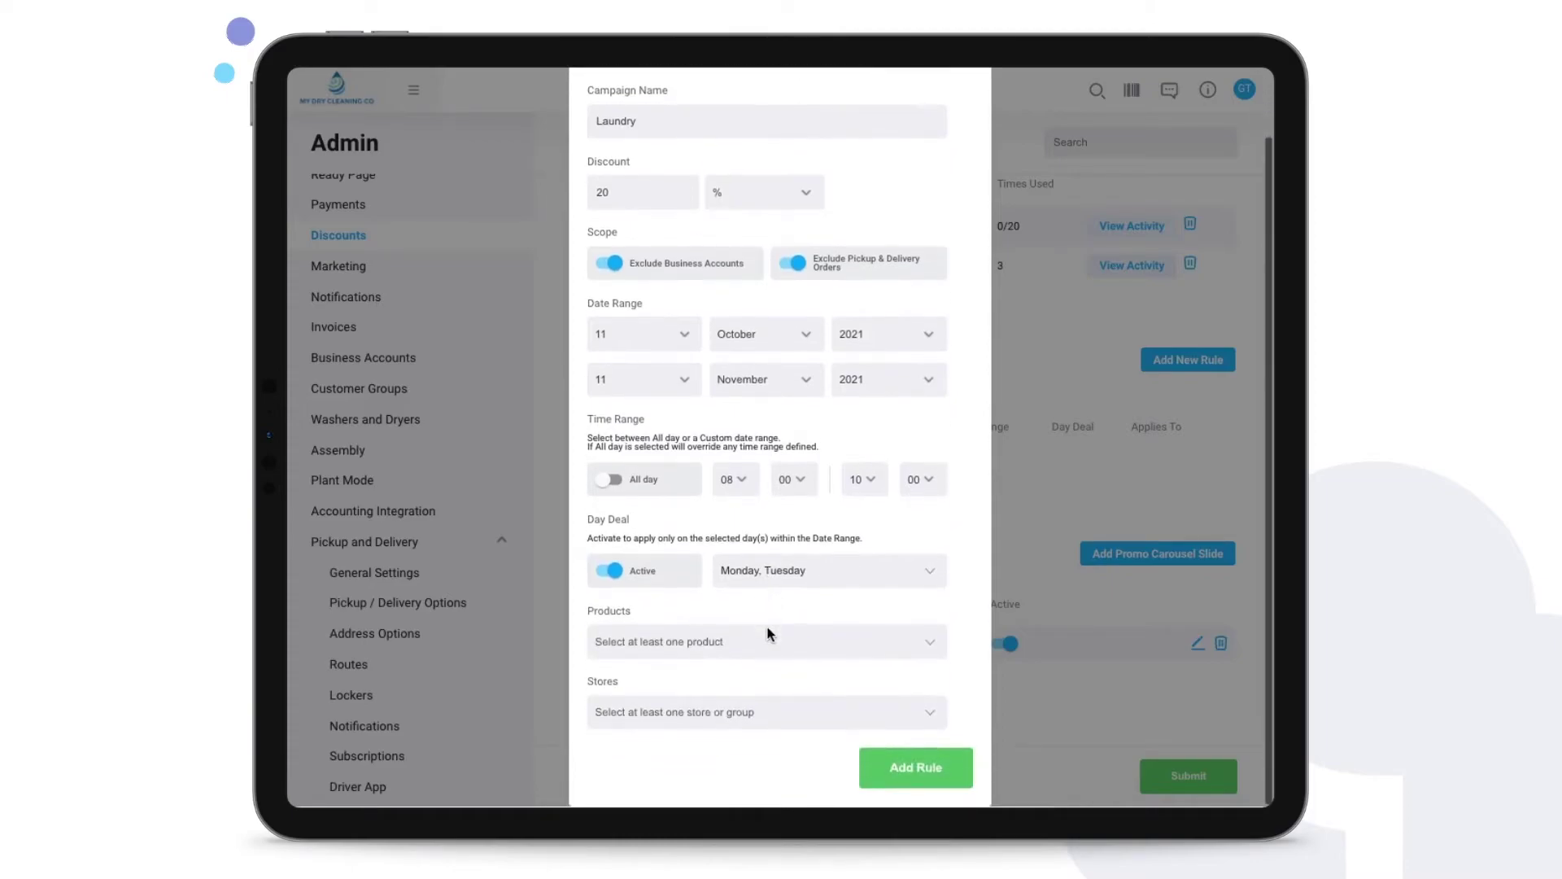
pyautogui.click(724, 641)
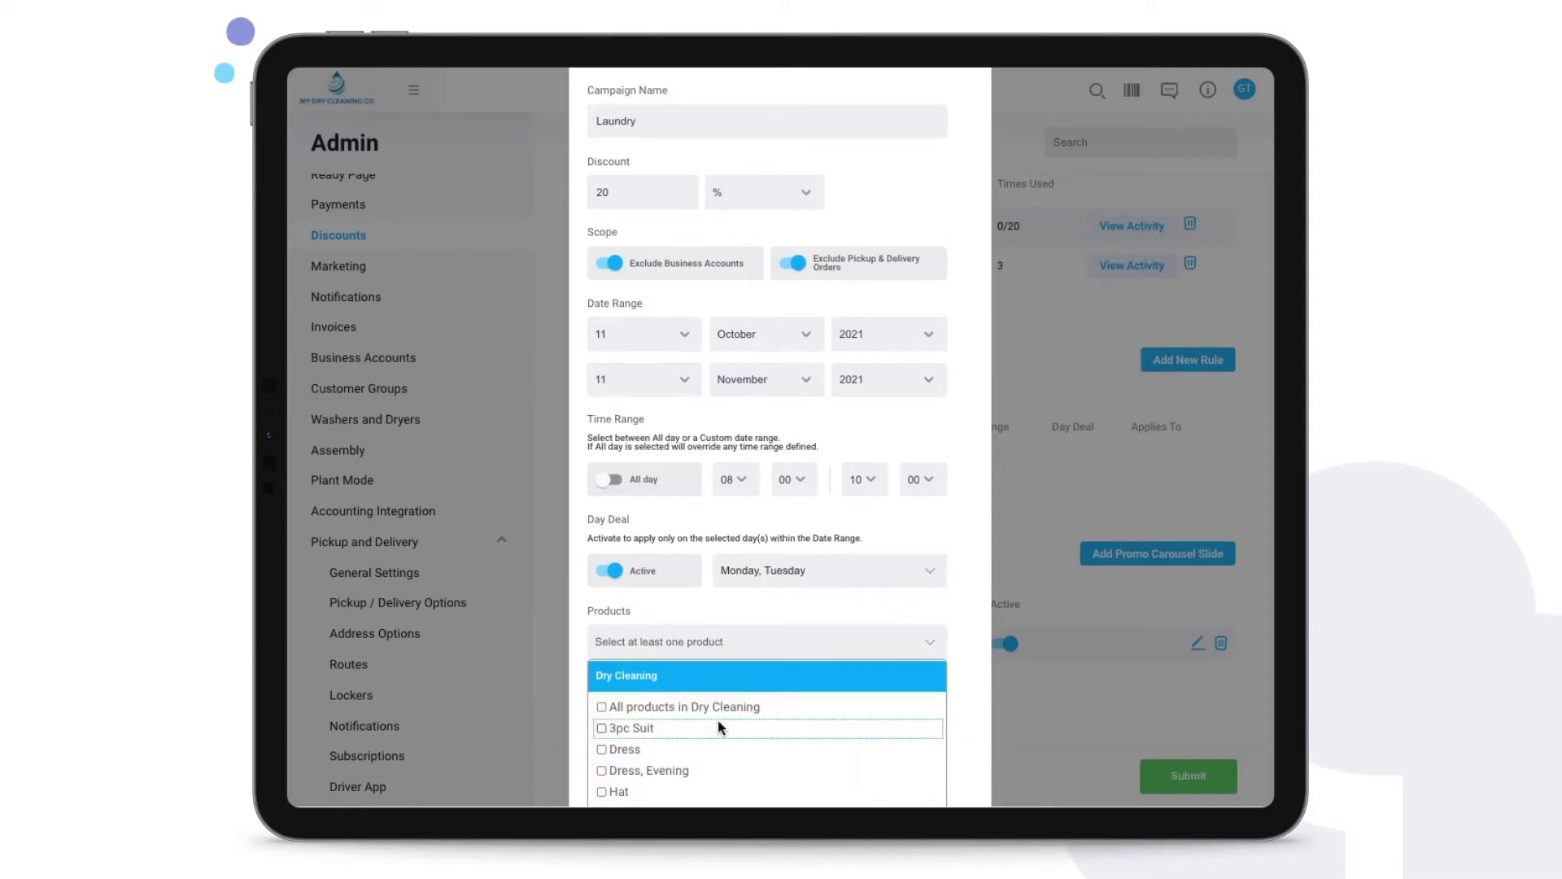
pyautogui.scroll(-5, 720, 726)
pyautogui.scroll(-3, 719, 726)
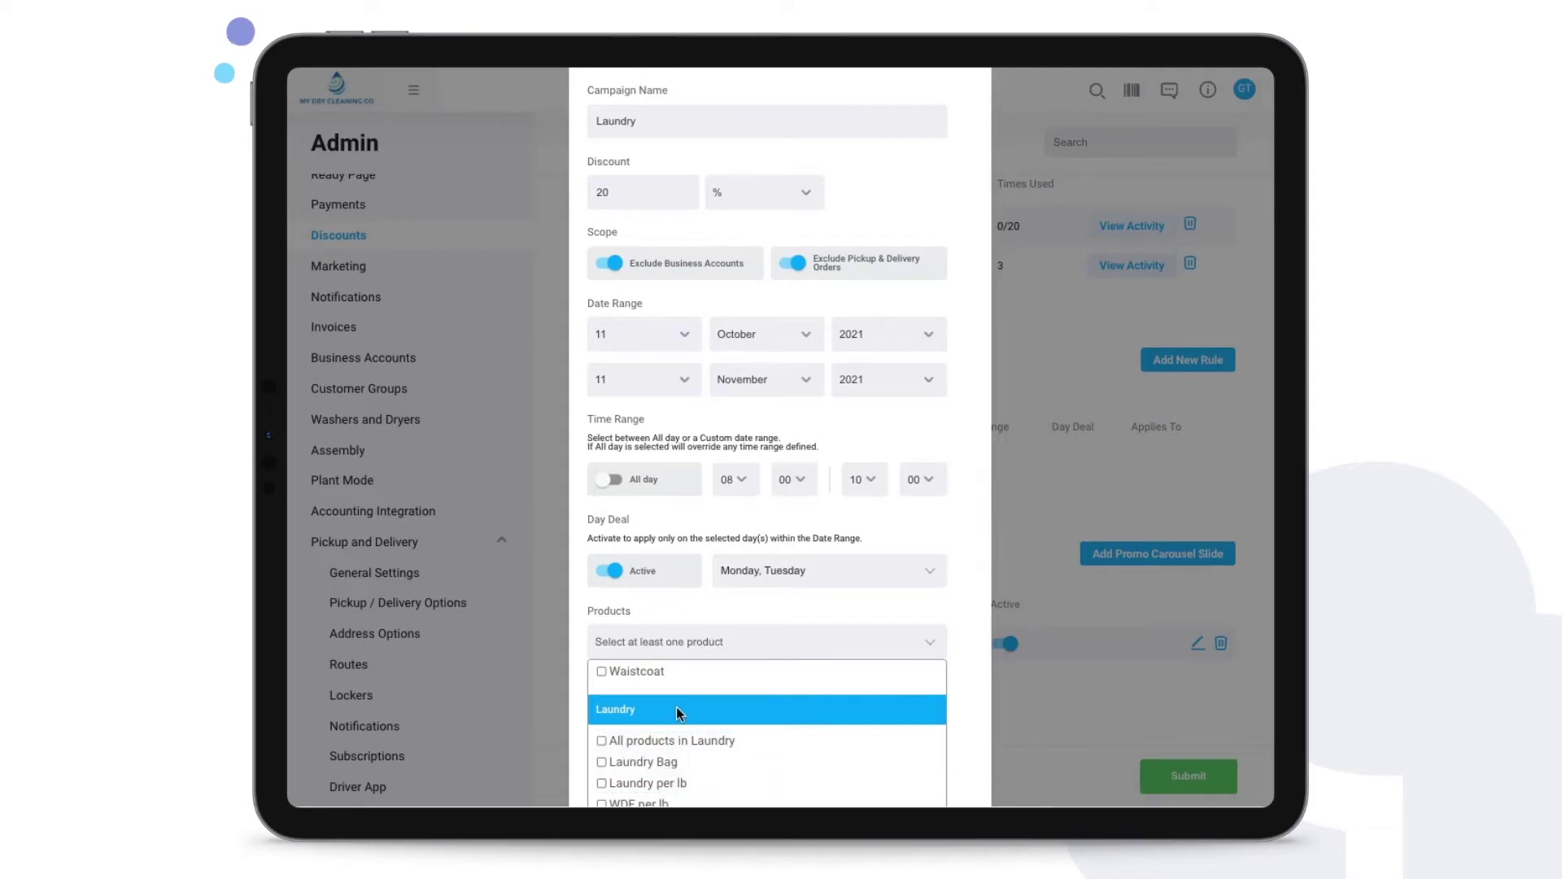
pyautogui.scroll(4, 676, 708)
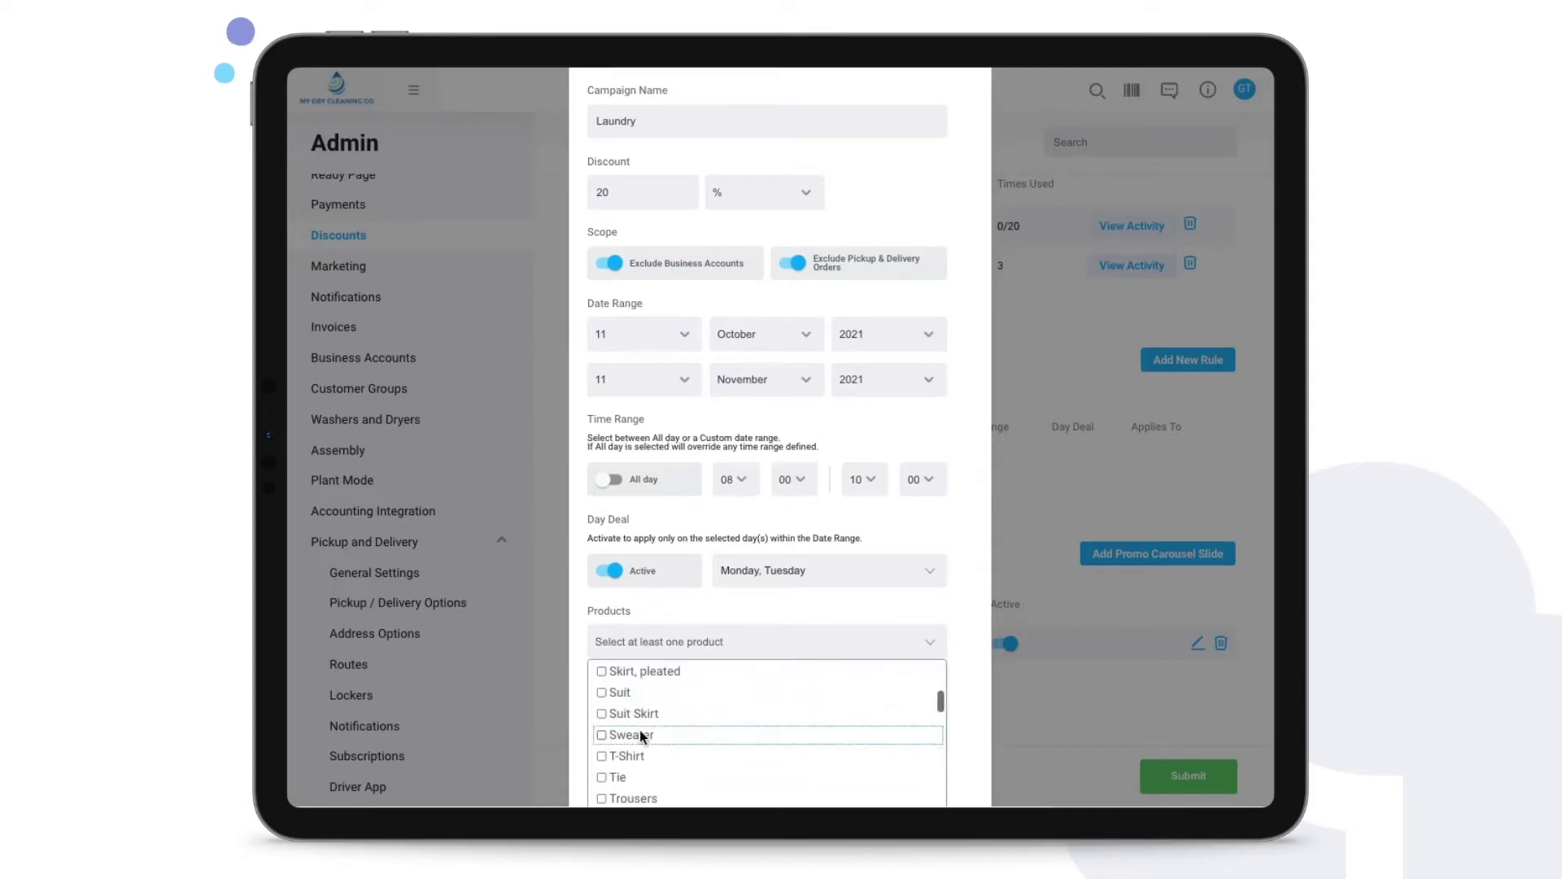
pyautogui.scroll(-3, 639, 730)
pyautogui.click(634, 757)
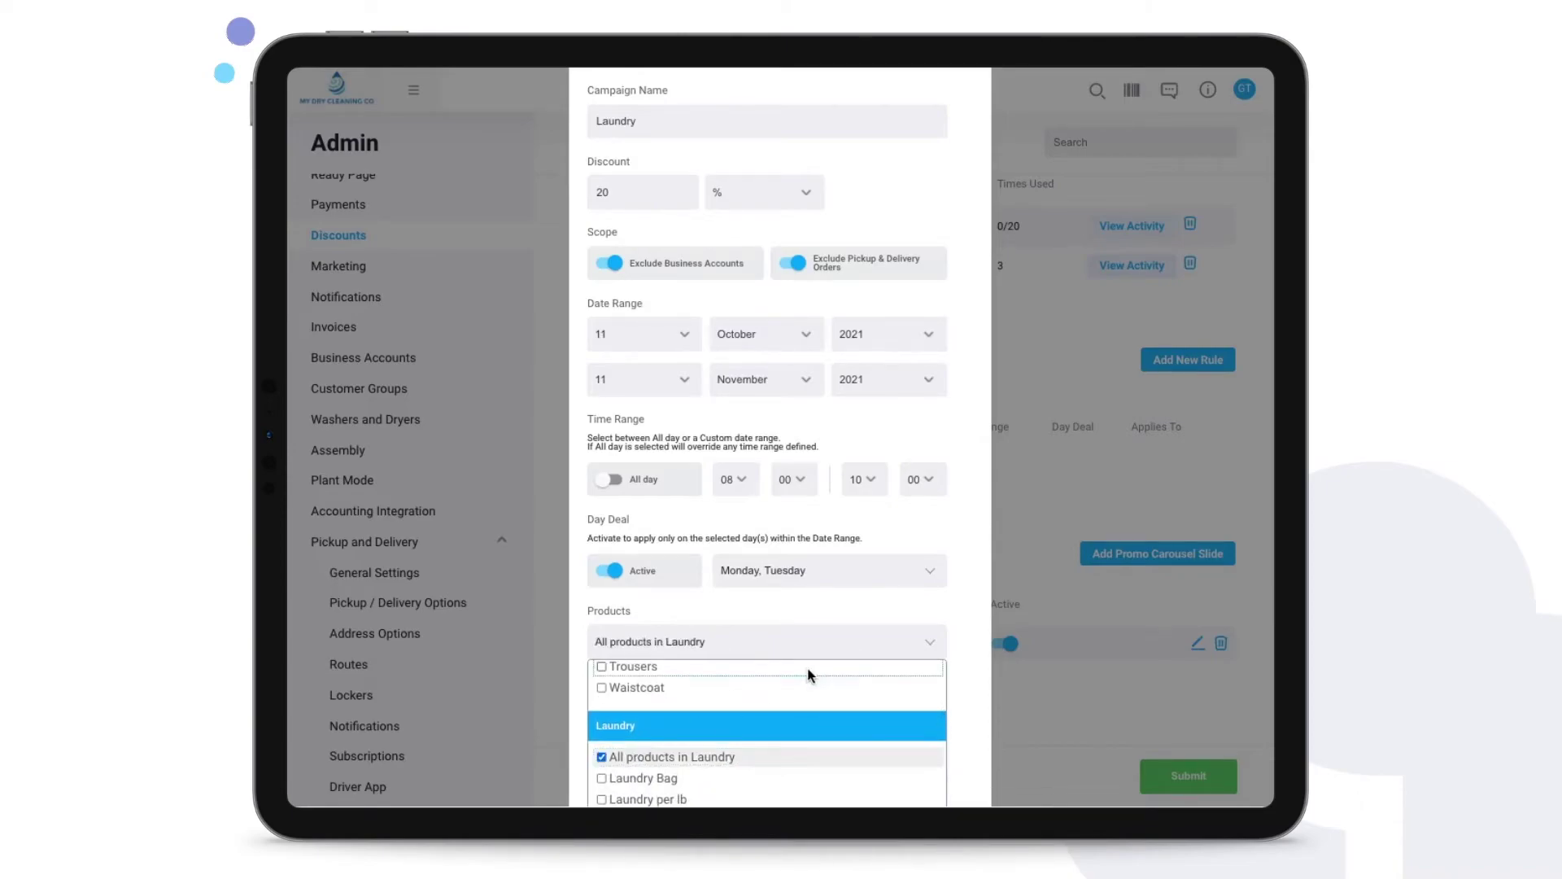
pyautogui.scroll(-10, 807, 667)
pyautogui.scroll(-2, 983, 648)
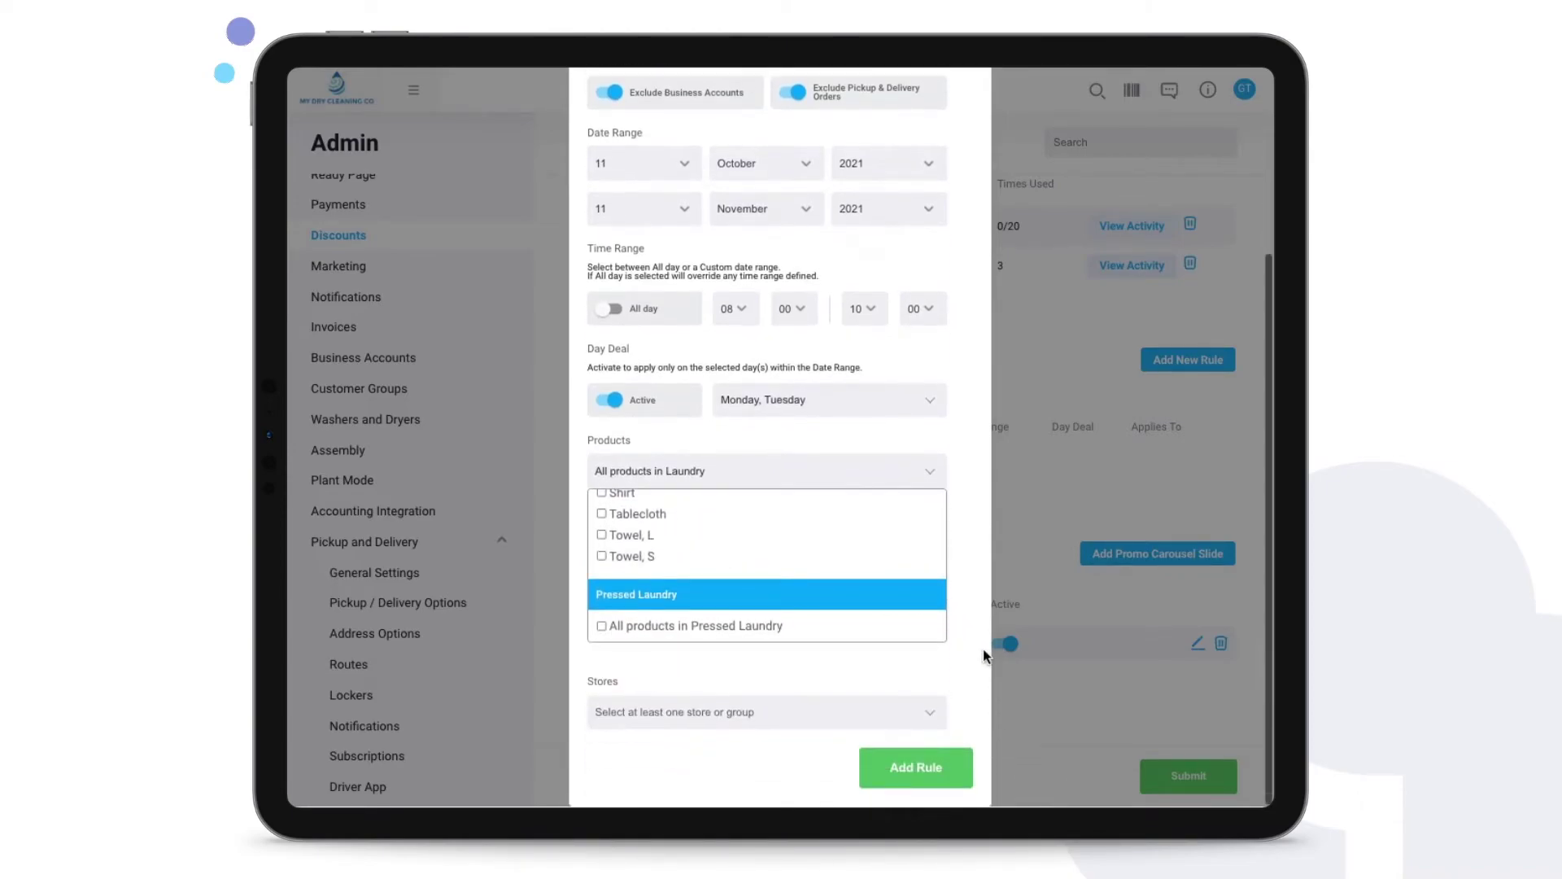
pyautogui.click(955, 667)
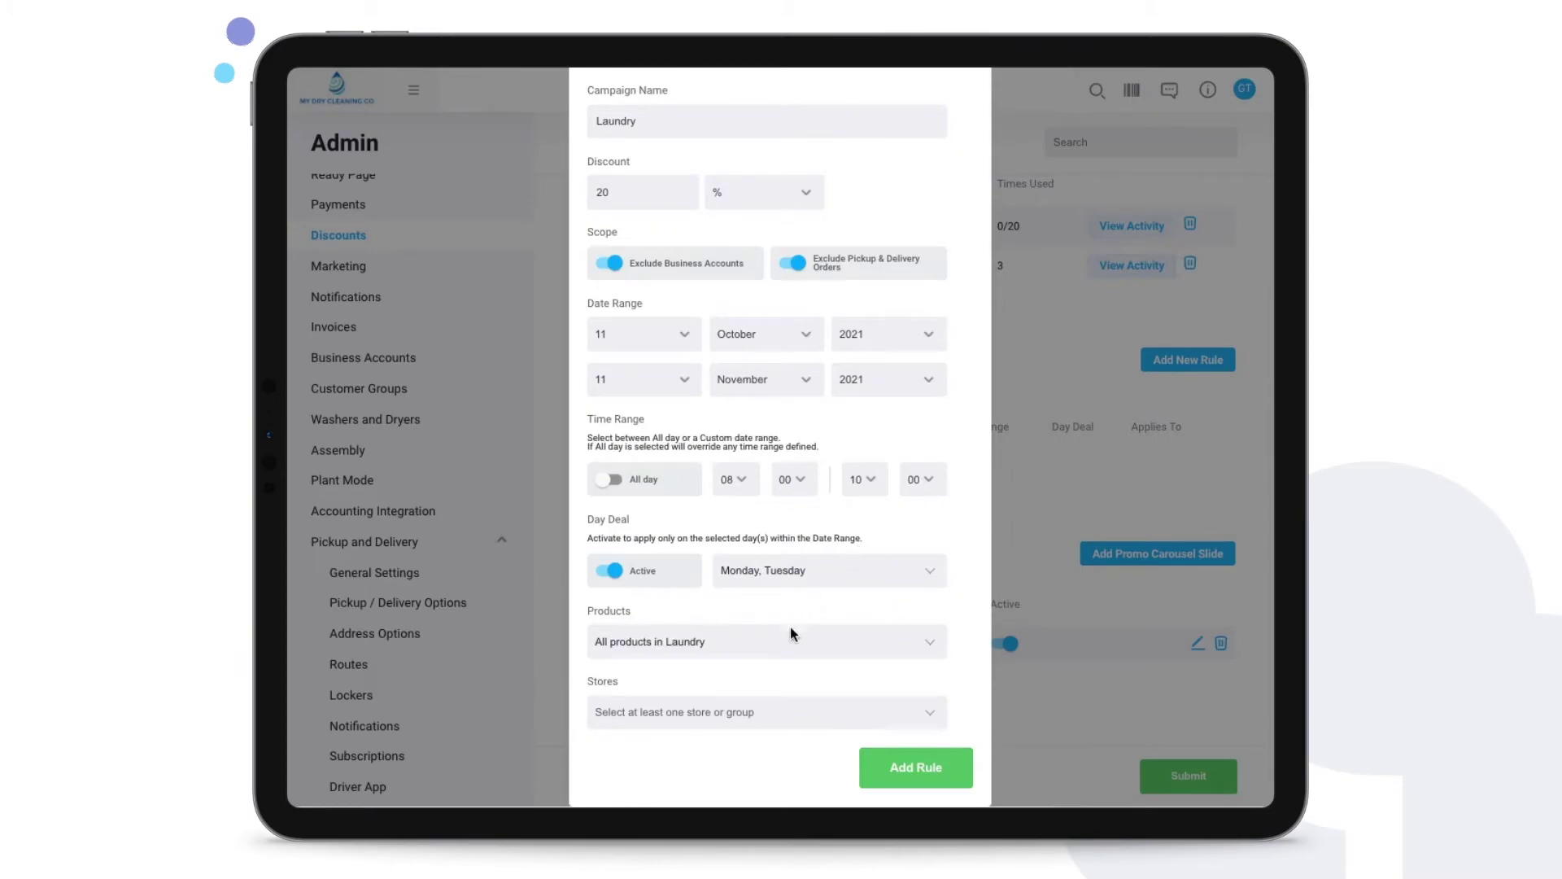
# Step: Select the CleanCloud University Trial store and save the Laundry rule
pyautogui.click(706, 705)
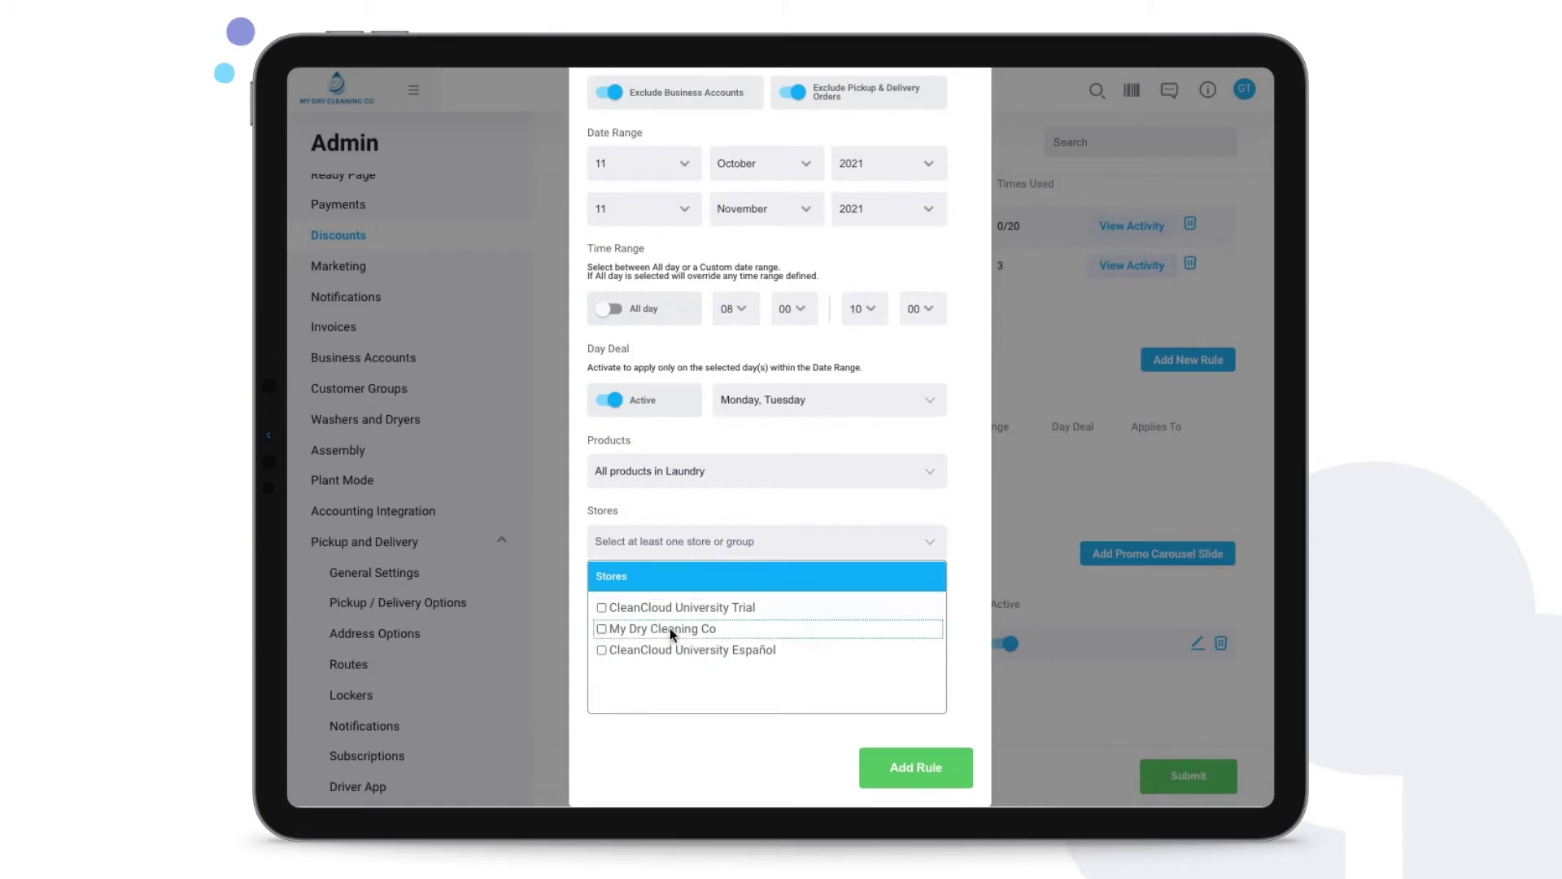
pyautogui.click(654, 606)
pyautogui.click(735, 732)
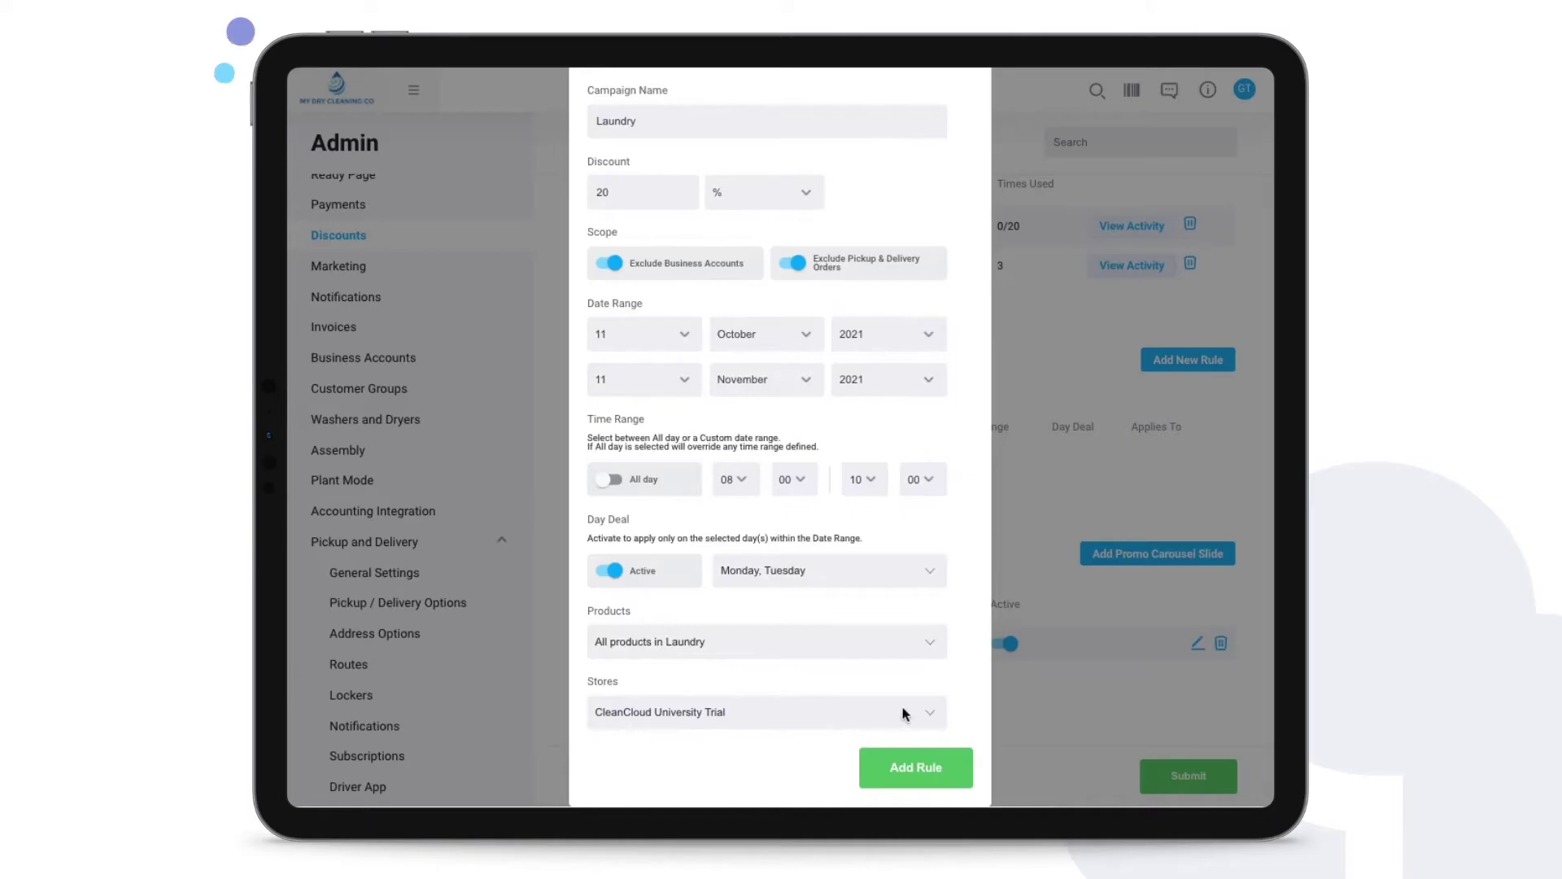
pyautogui.click(938, 769)
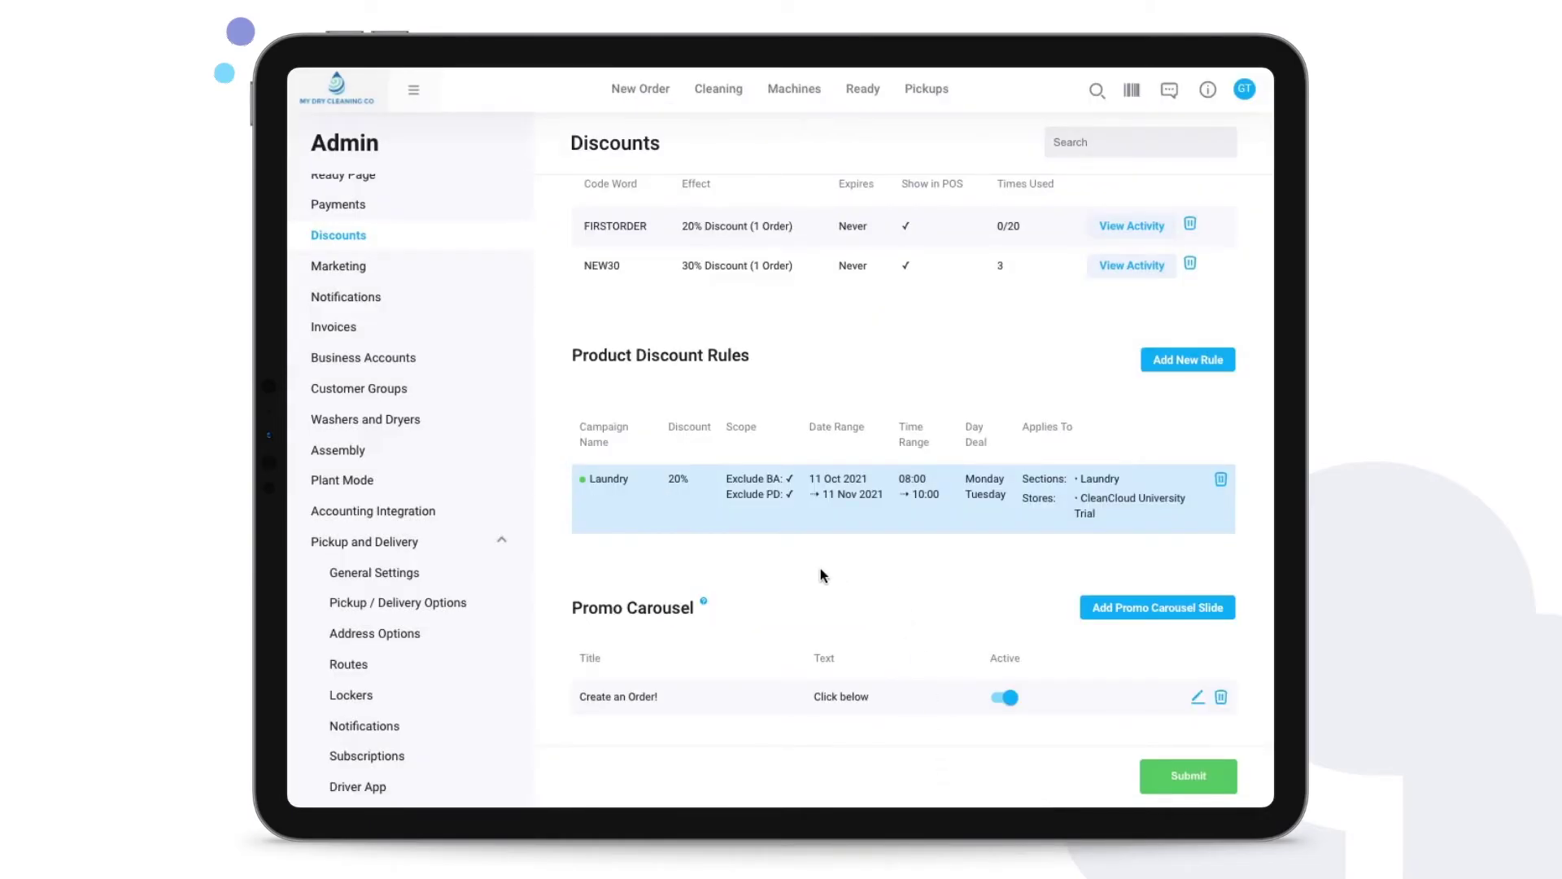
pyautogui.scroll(-1, 820, 574)
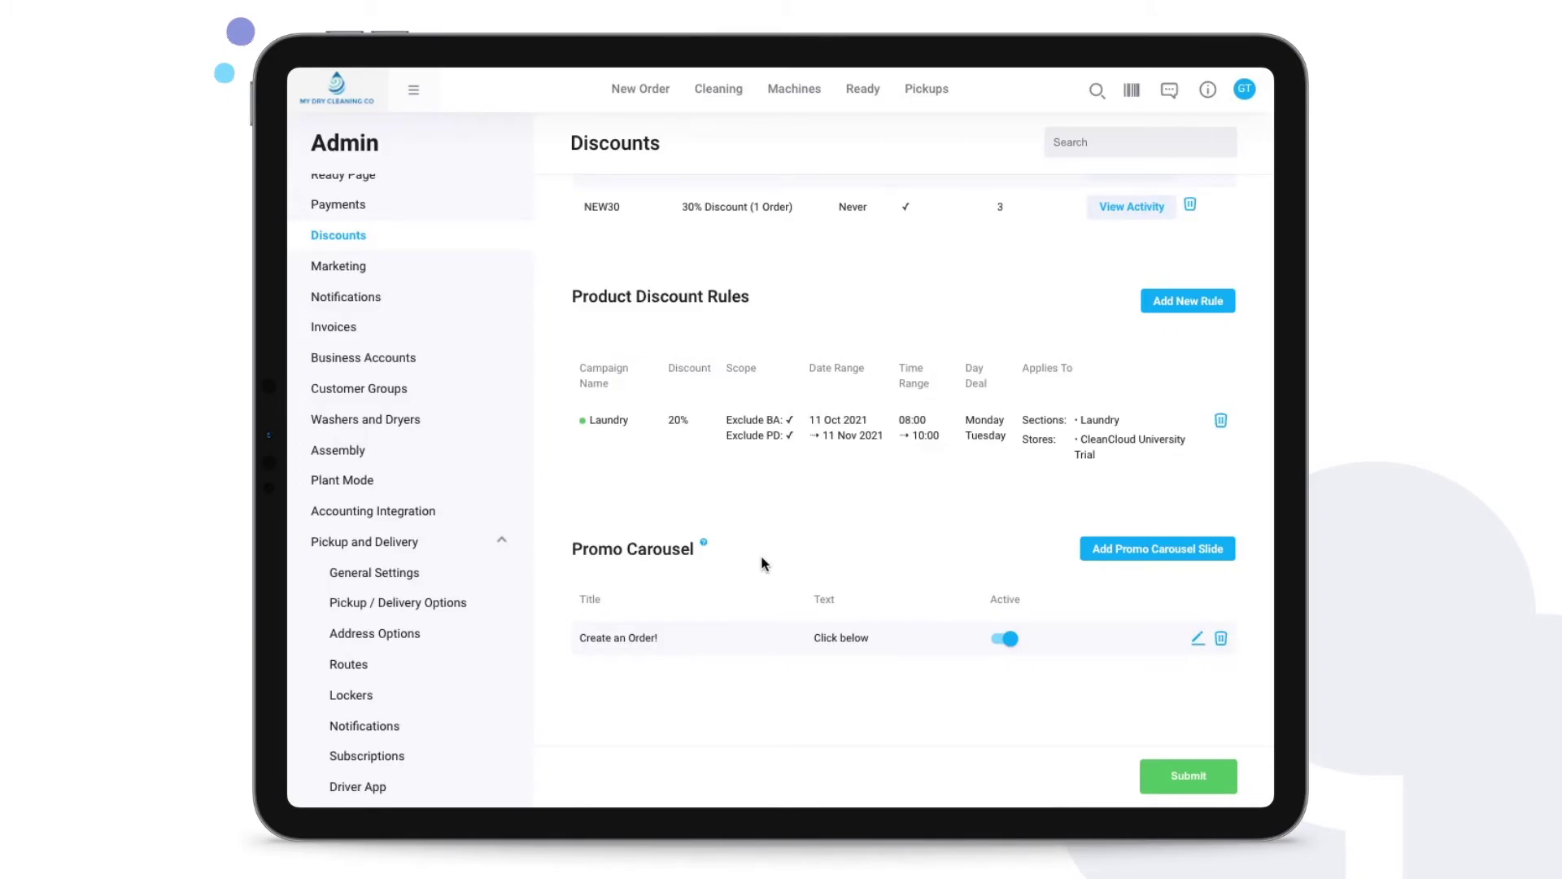
# Step: Open the Add Promo Carousel Slide form and confirm its button action stays Create Order
pyautogui.click(1157, 556)
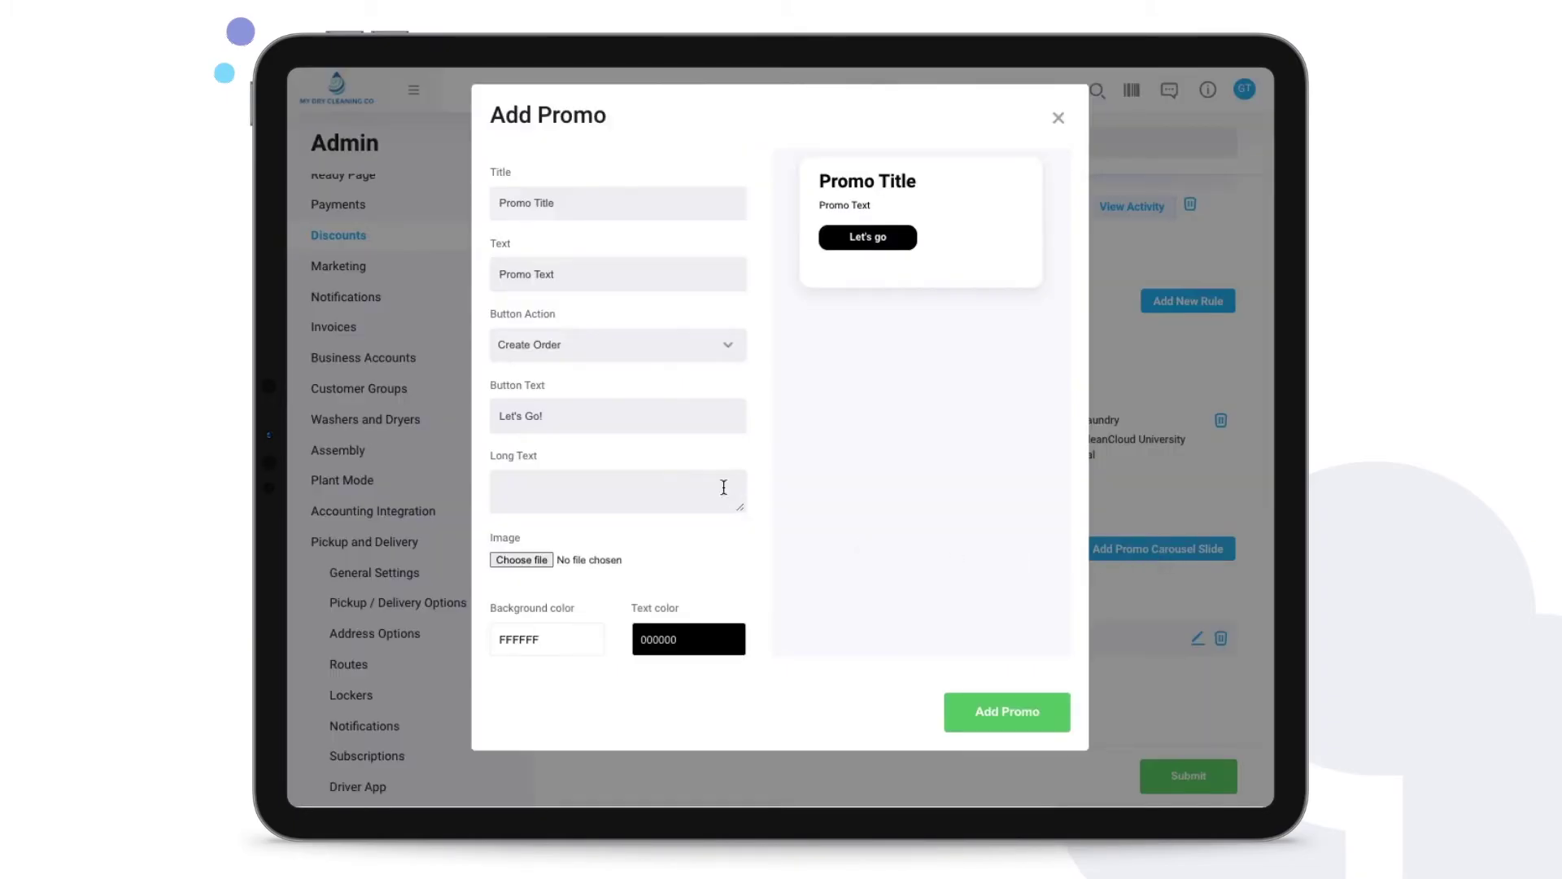
pyautogui.click(639, 352)
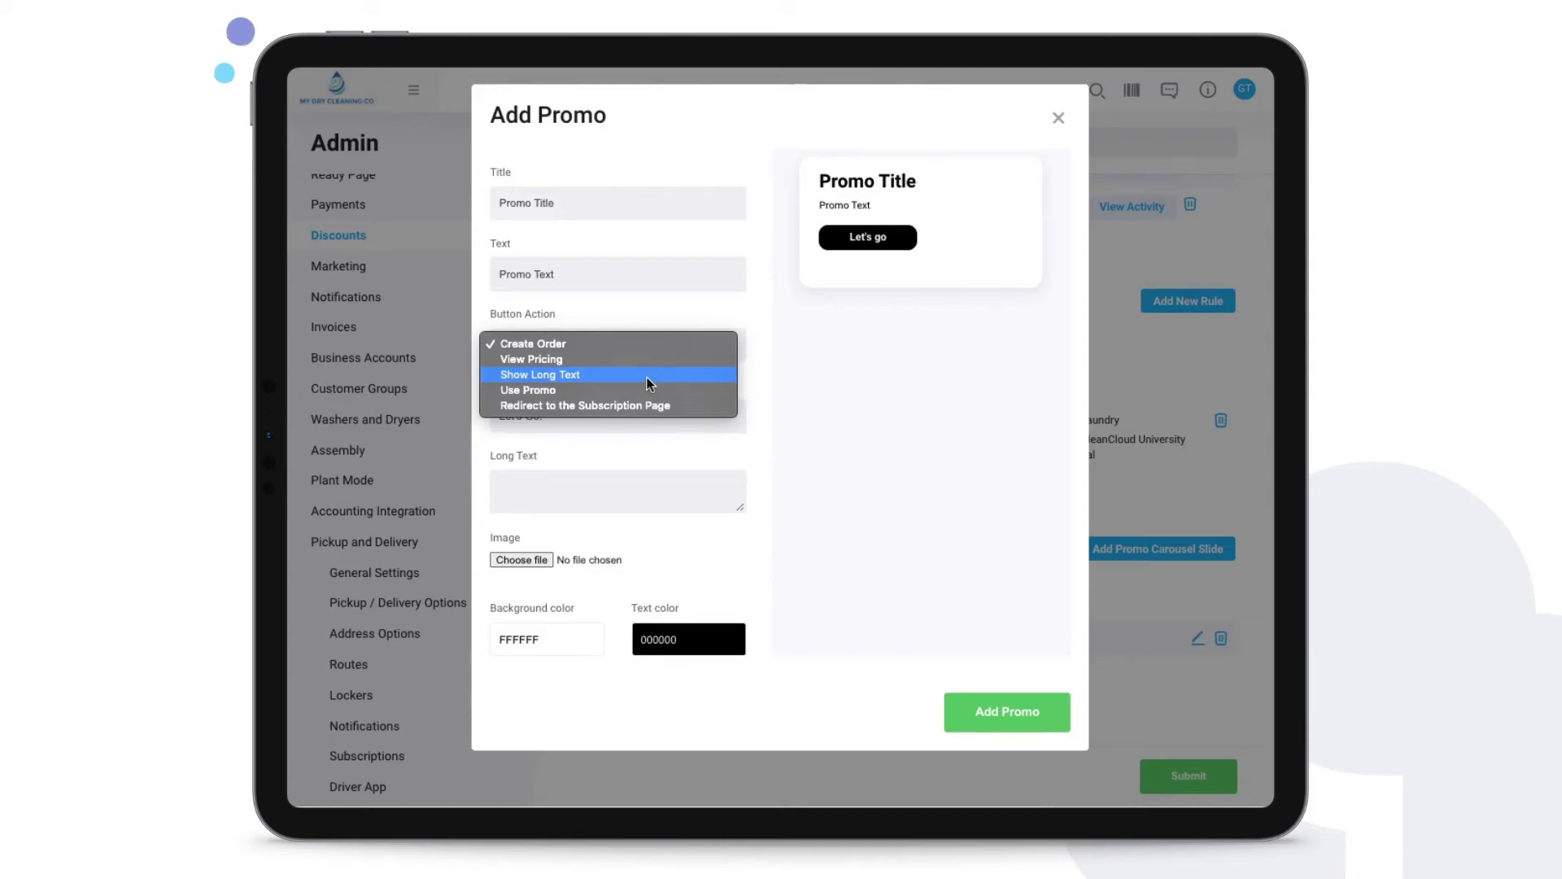
pyautogui.click(618, 342)
pyautogui.click(616, 341)
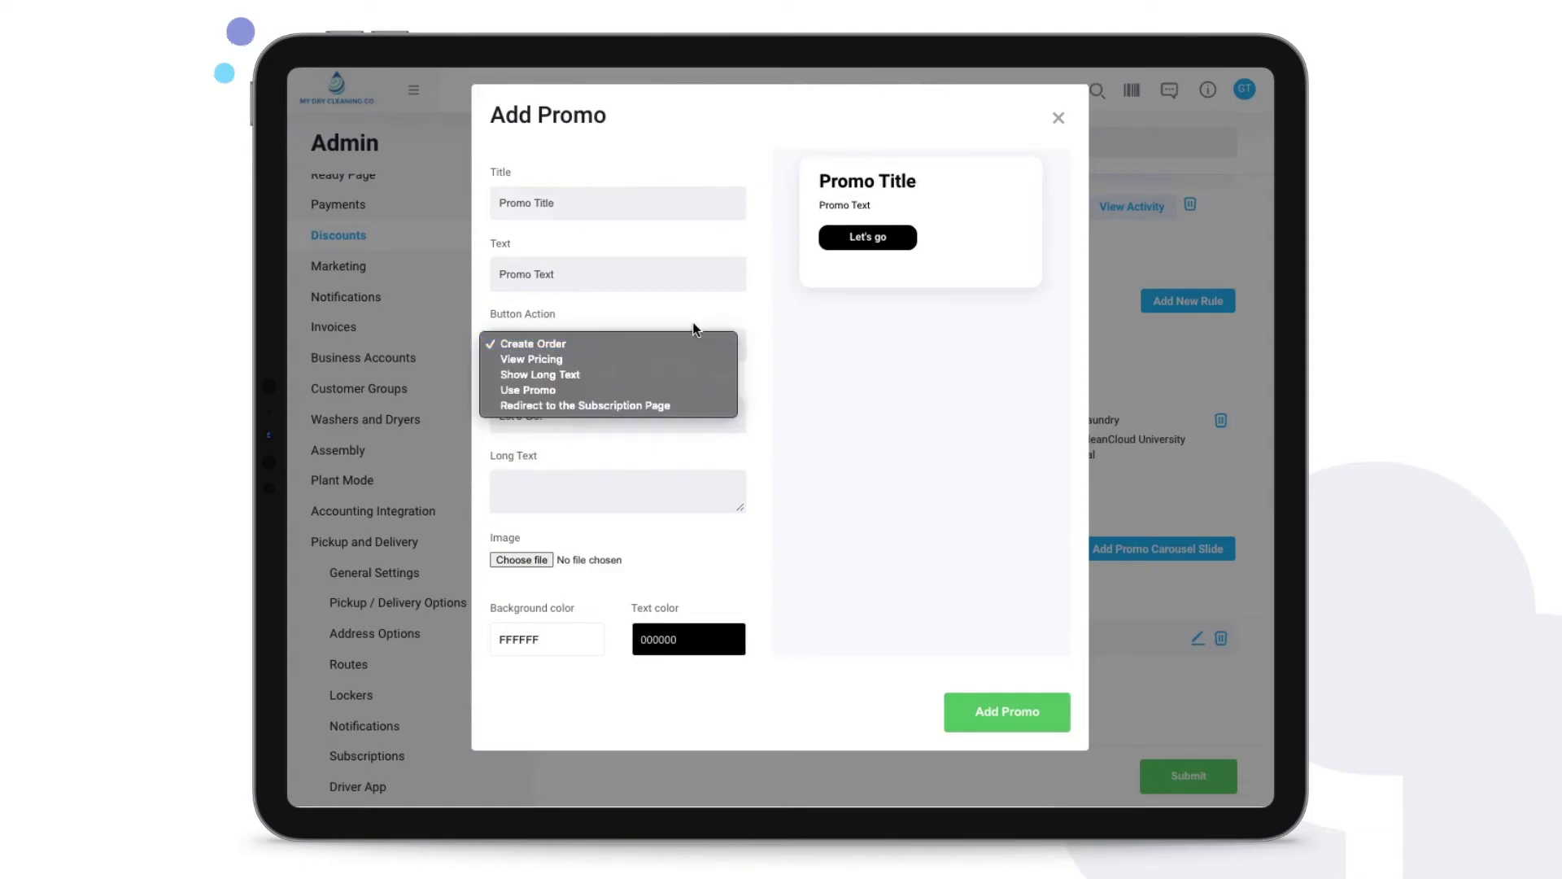
pyautogui.click(665, 310)
# Step: Fill the slide with title 'Place your order!', text 'Click below' and long text 'For your p&d orders!'
pyautogui.tripleClick(596, 196)
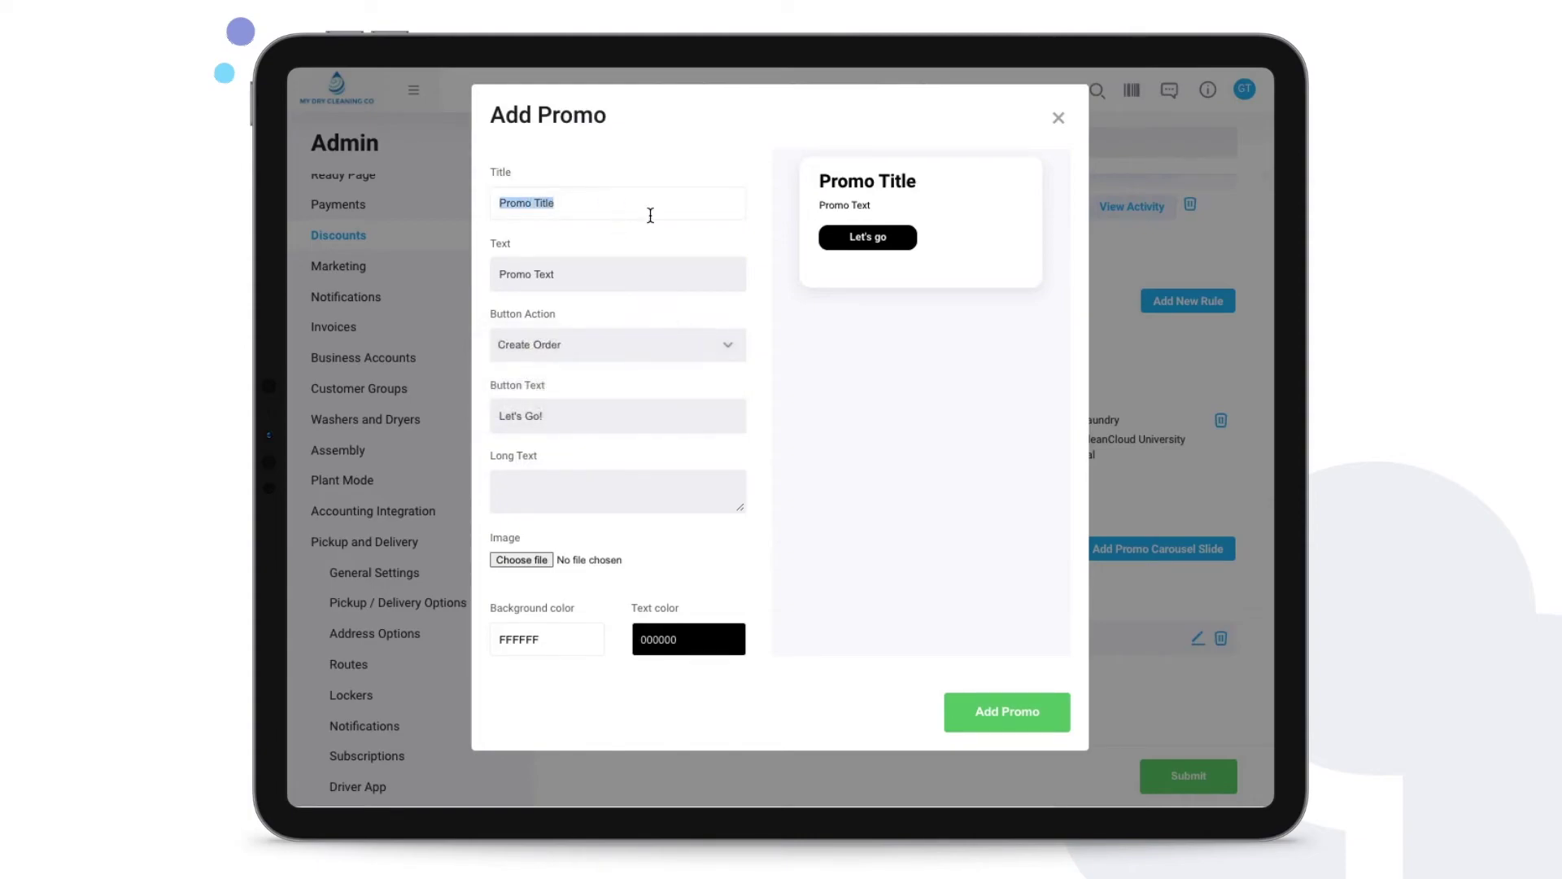
pyautogui.write('Place your')
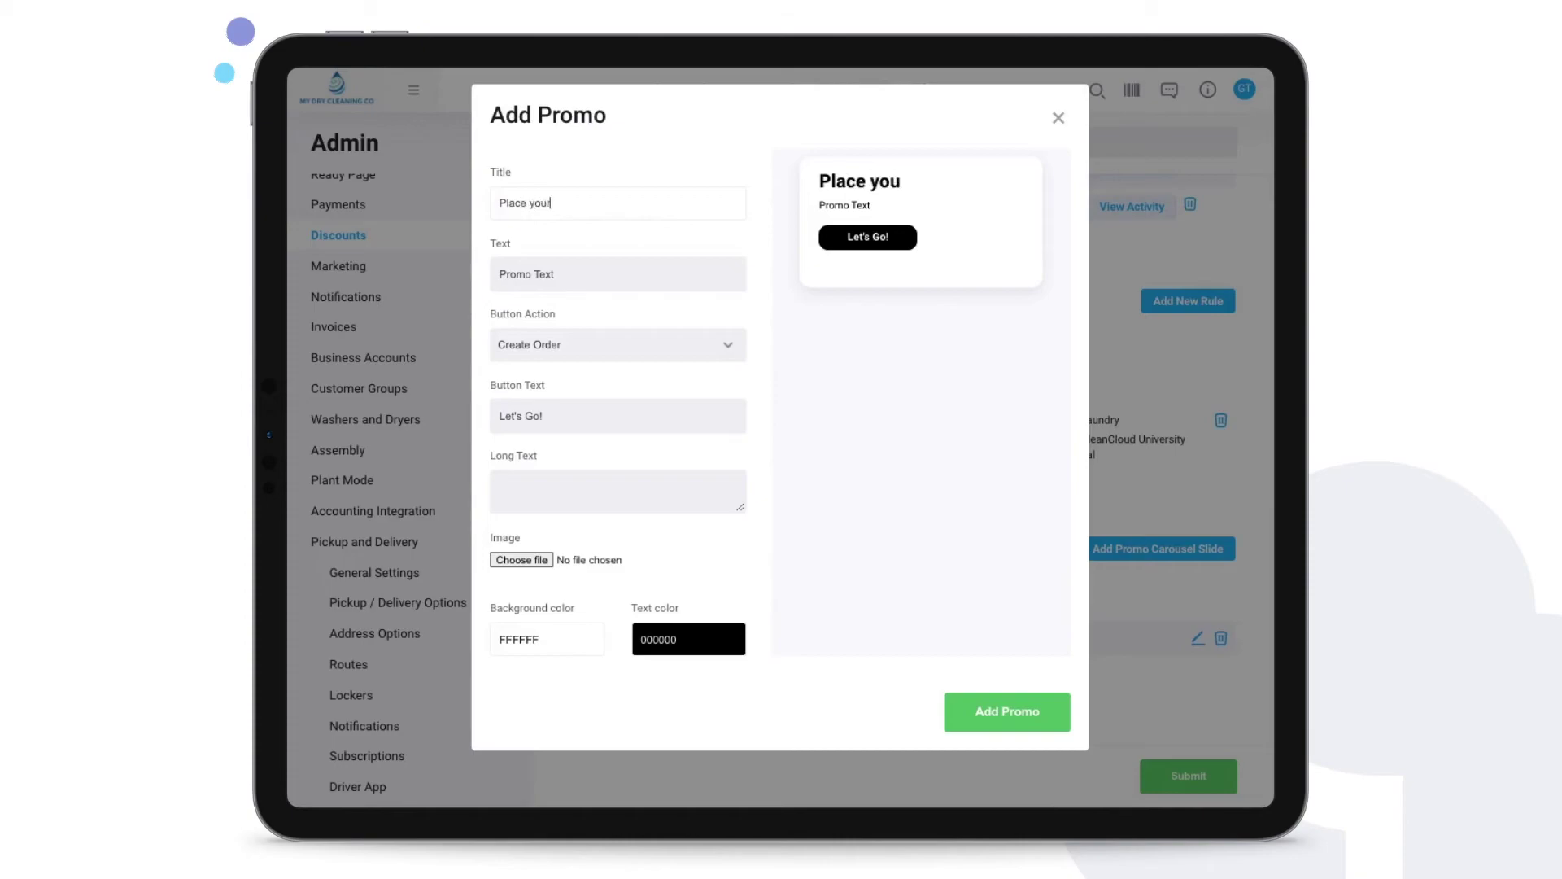
pyautogui.write(' order!')
pyautogui.click(649, 281)
pyautogui.hotkey('ctrl', 'shift', 'Left')
pyautogui.hotkey('ctrl', 'shift', 'Left')
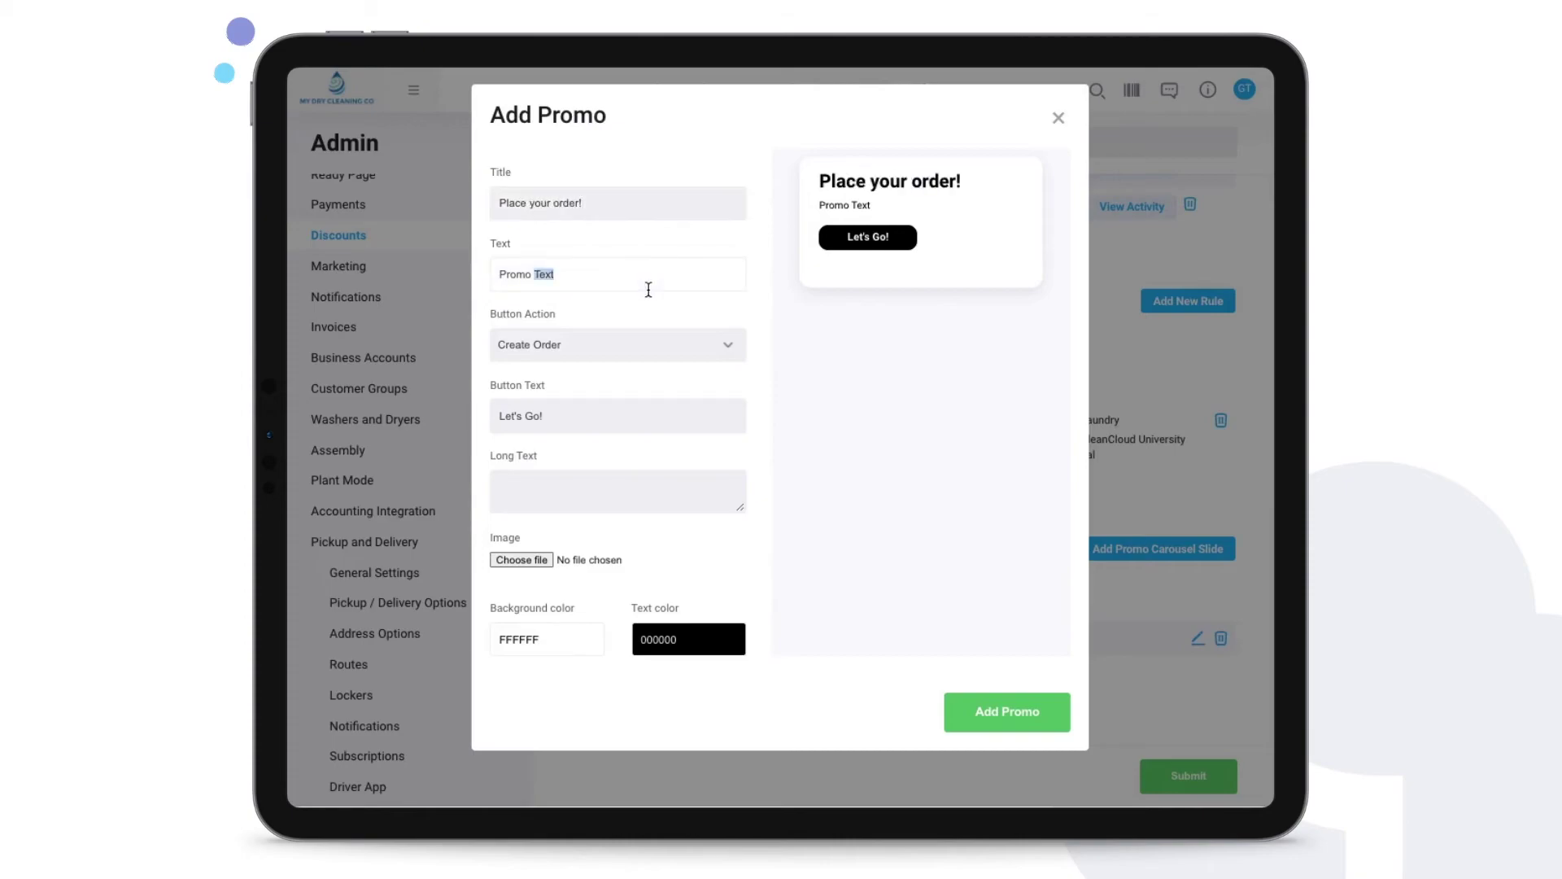
pyautogui.press('BackSpace')
pyautogui.write('Click below')
pyautogui.click(621, 408)
pyautogui.hotkey('ctrl', 'a')
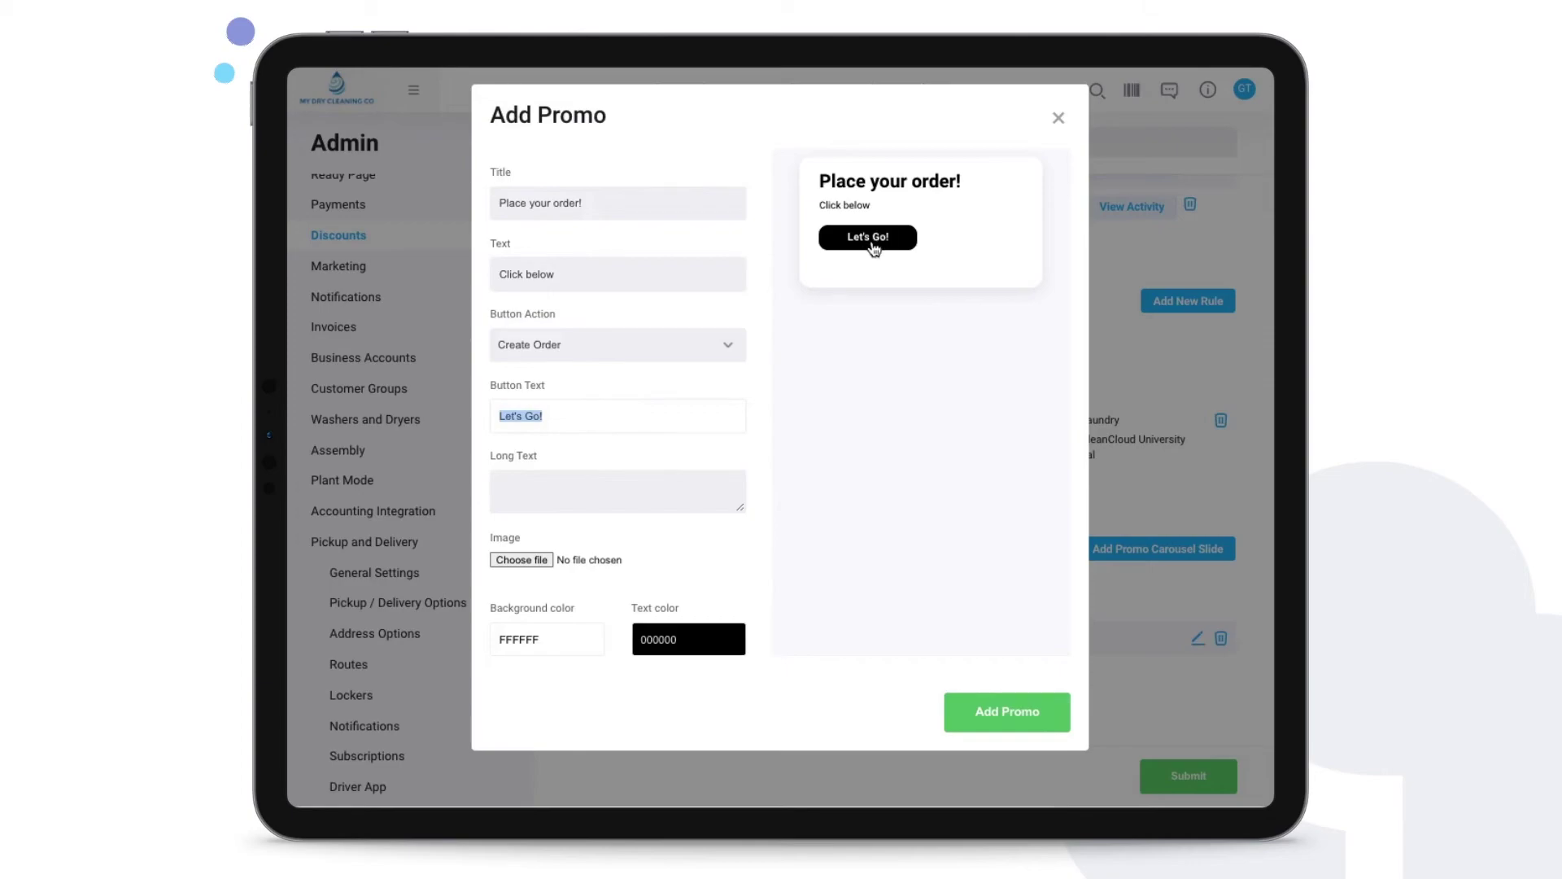
pyautogui.click(603, 495)
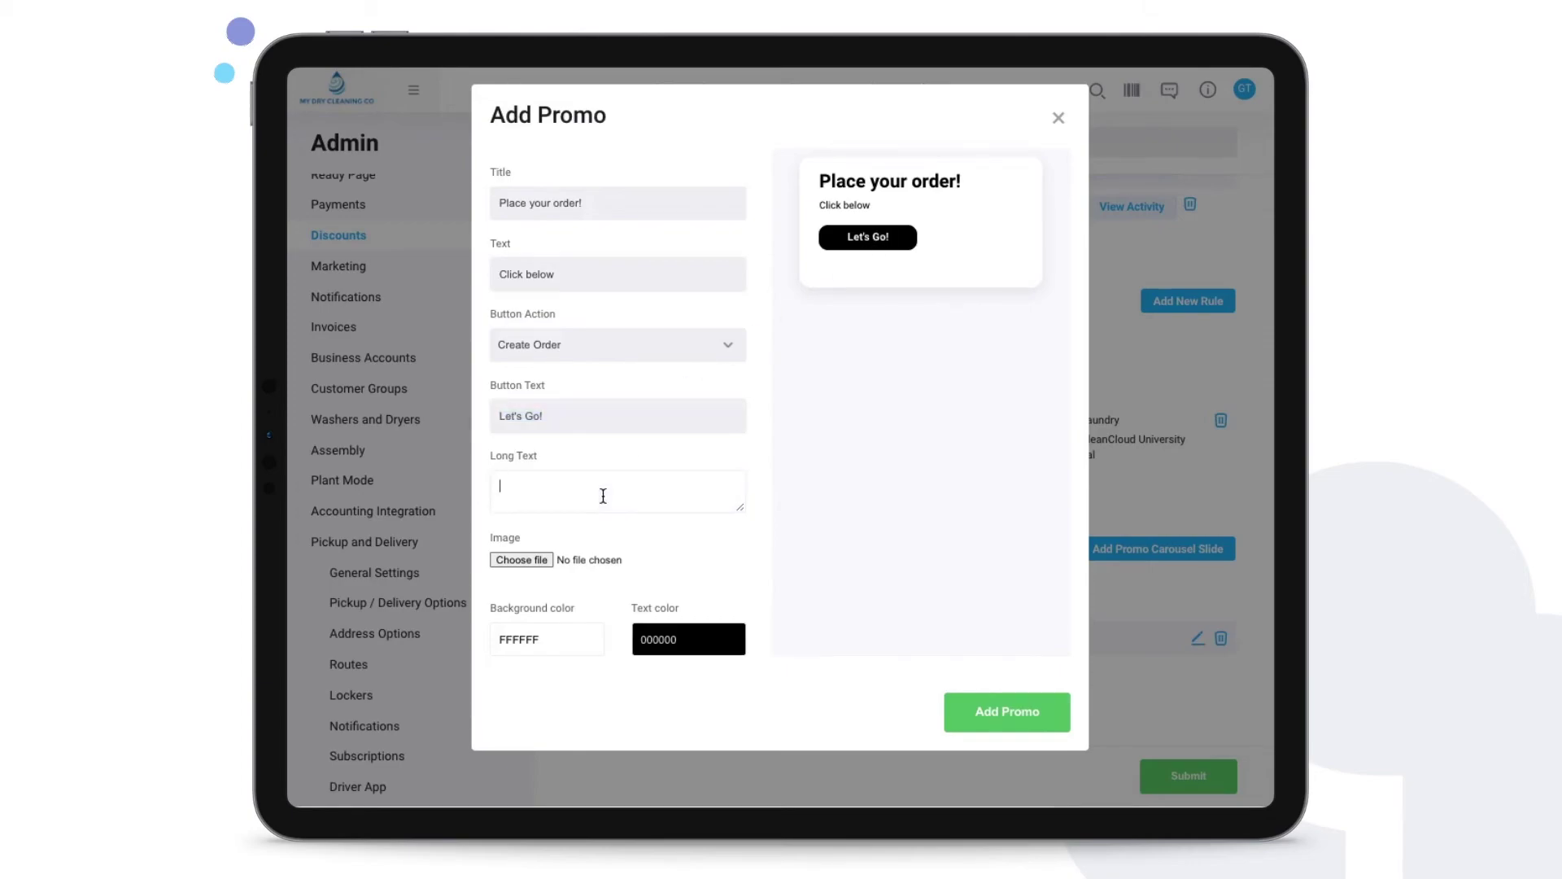
pyautogui.write('For your p&d orders!')
pyautogui.click(670, 539)
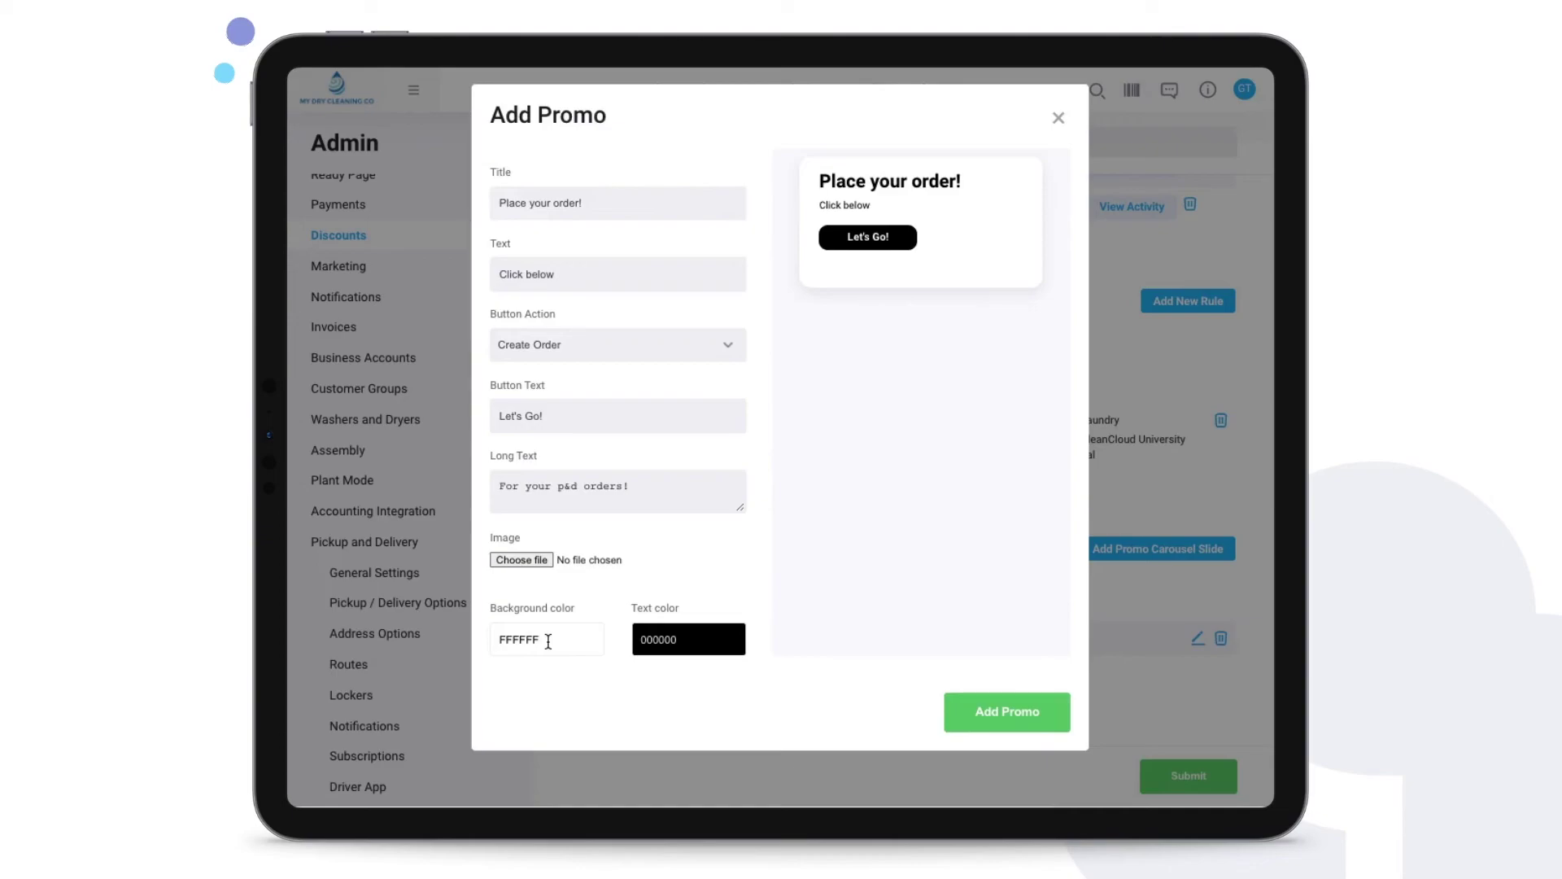
# Step: Give the slide a green 90FF4D background and add it to the carousel
pyautogui.click(581, 649)
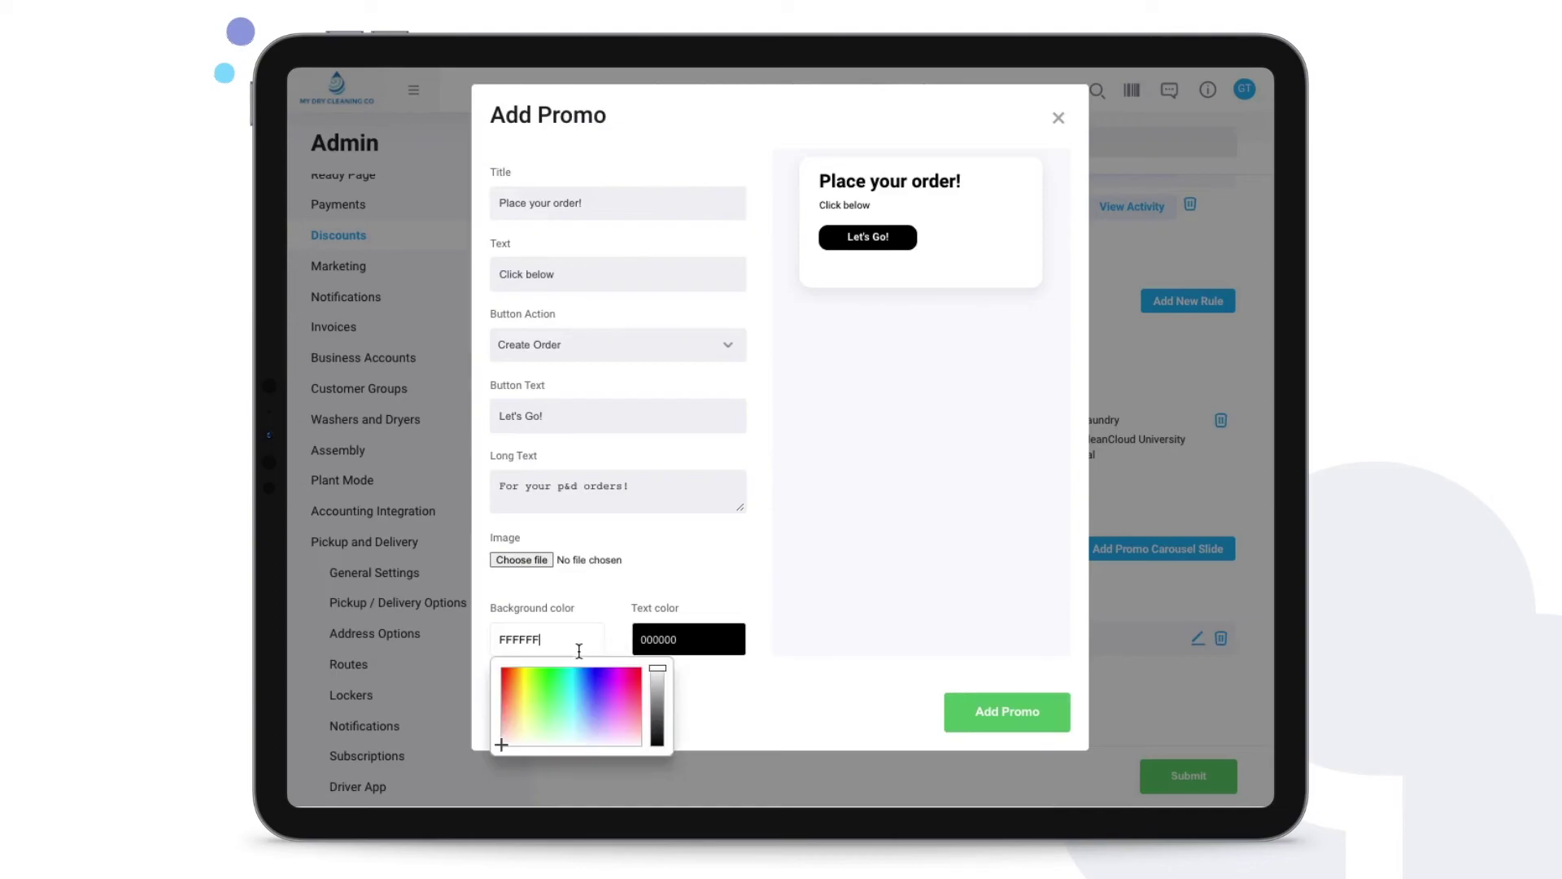
pyautogui.click(586, 713)
pyautogui.click(539, 691)
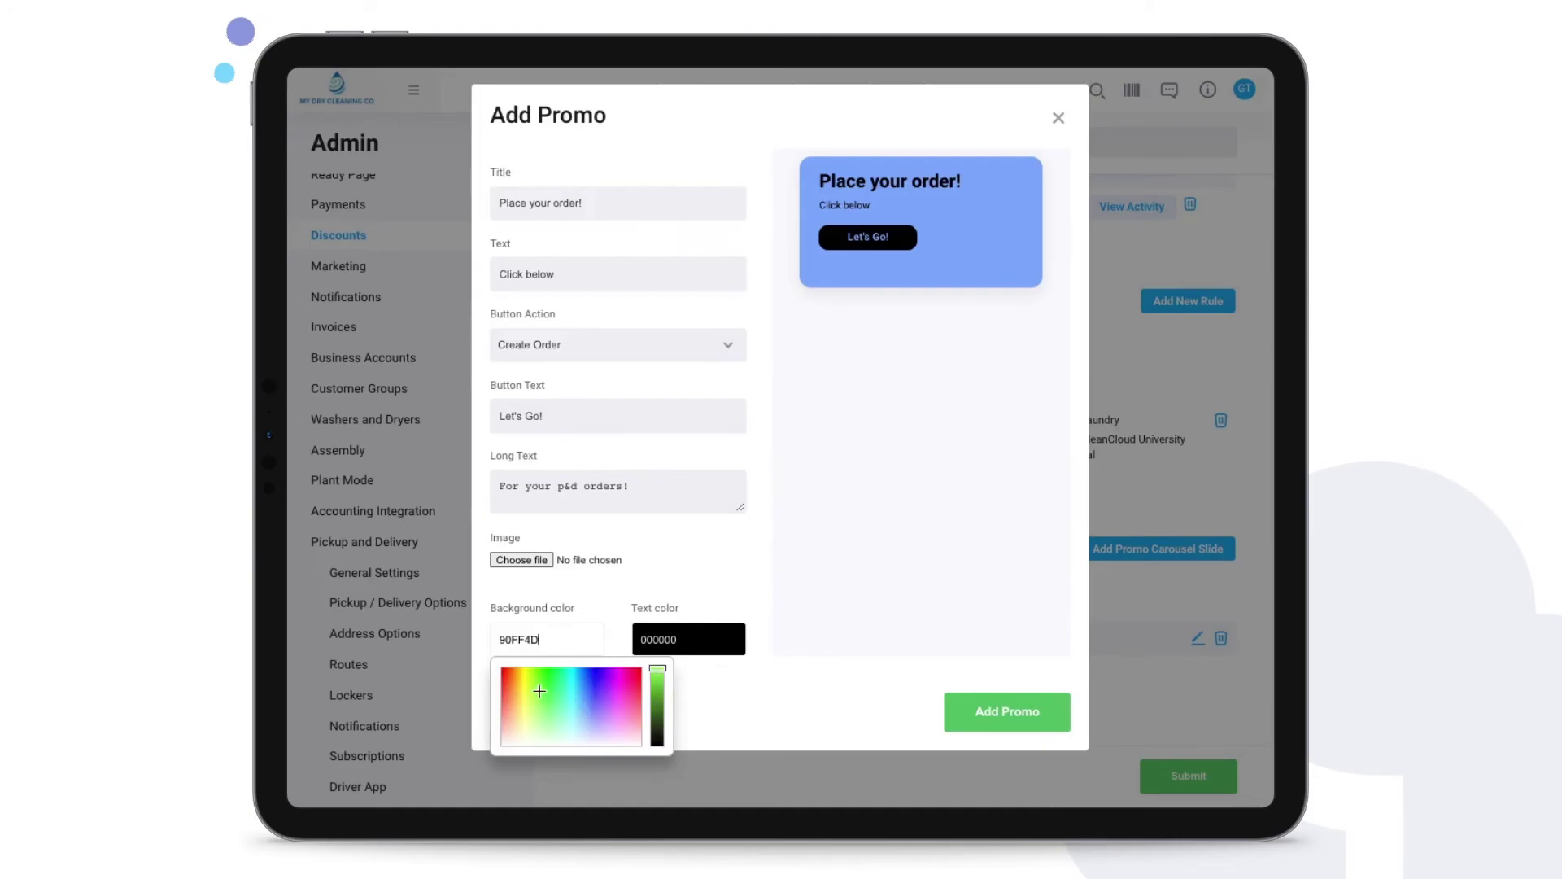
pyautogui.click(791, 664)
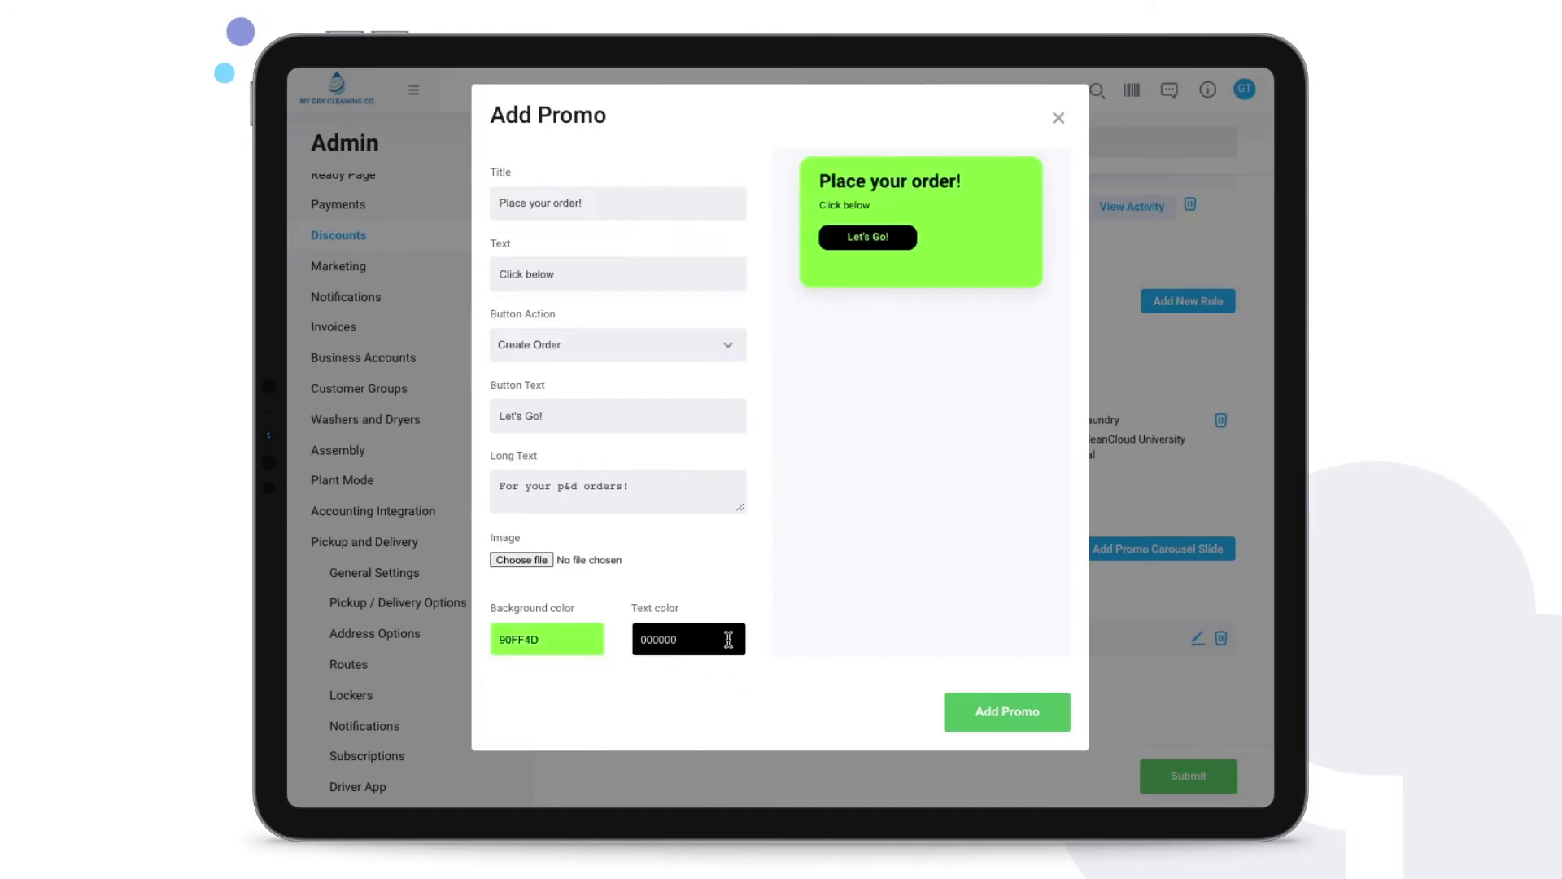
pyautogui.click(1001, 712)
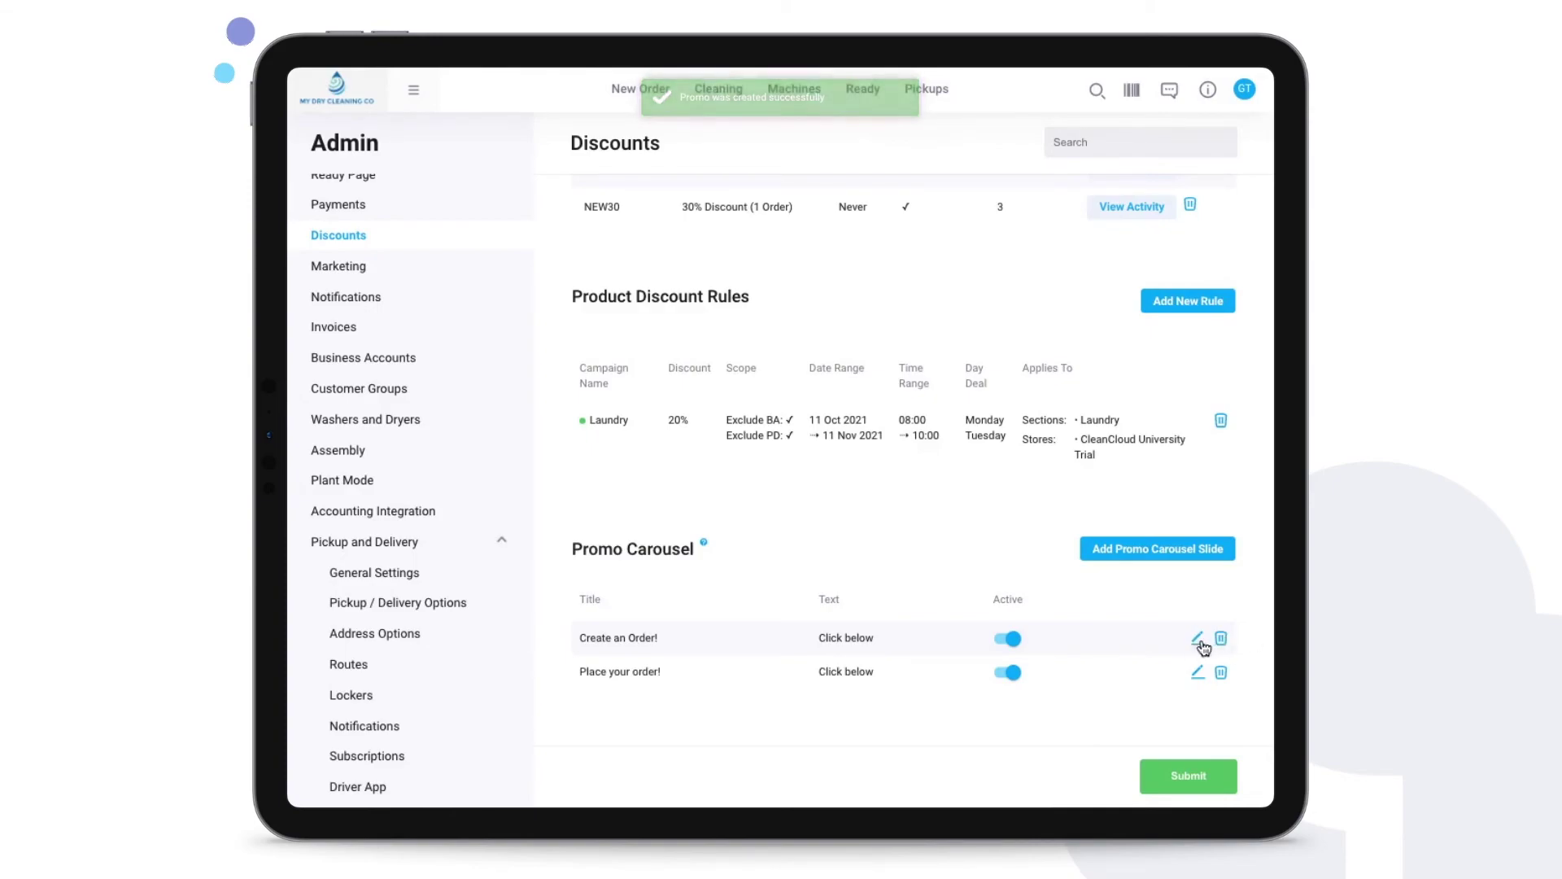
# Step: Delete the old 'Create an Order!' slide and save the Discounts page
pyautogui.click(1220, 639)
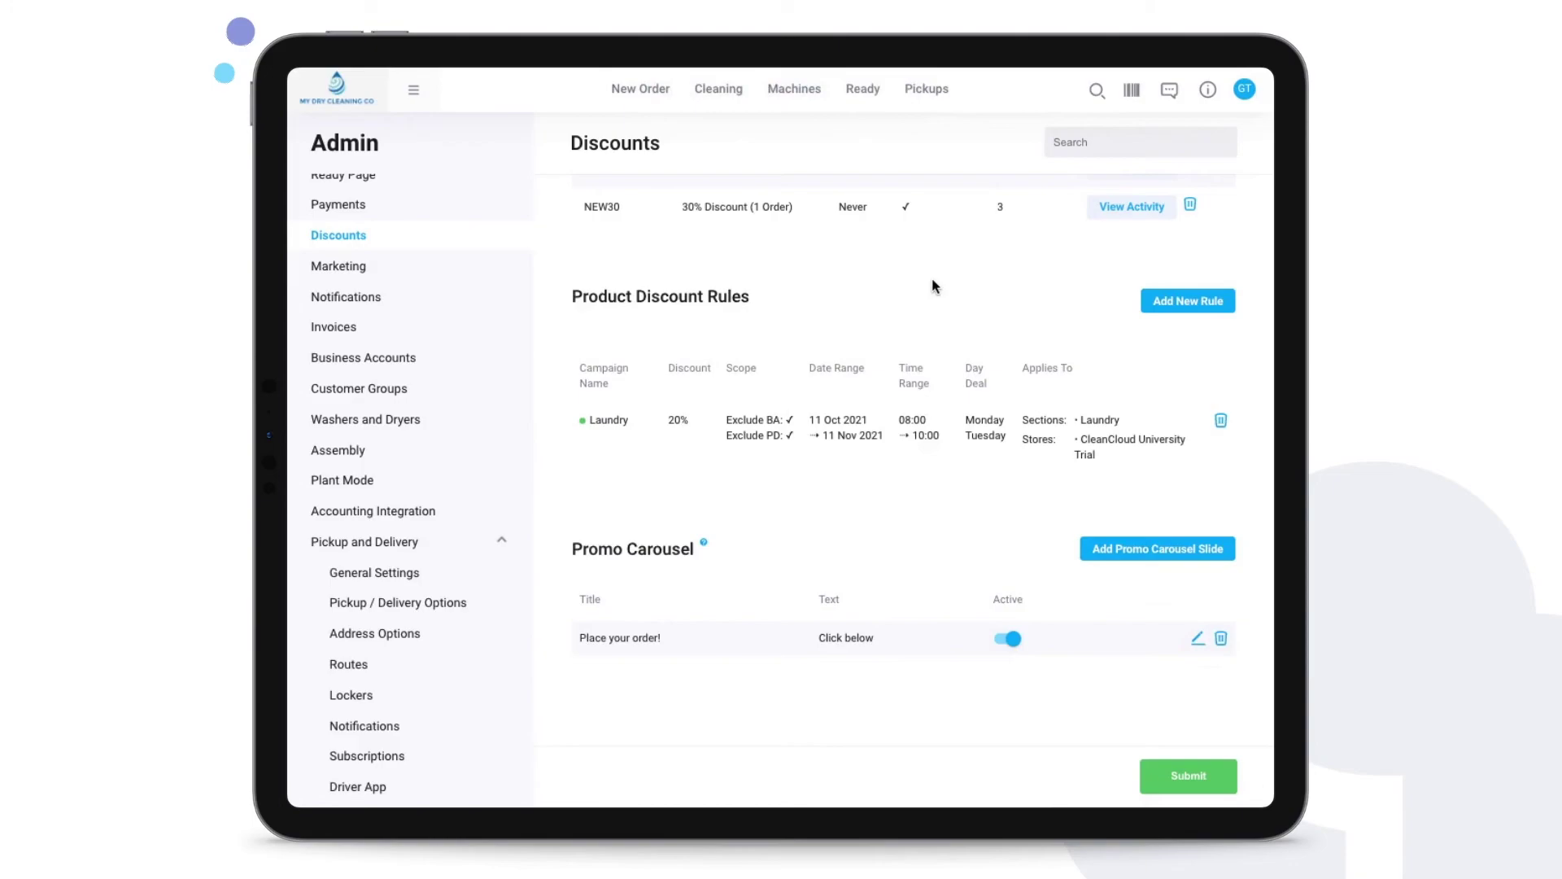
pyautogui.click(1189, 775)
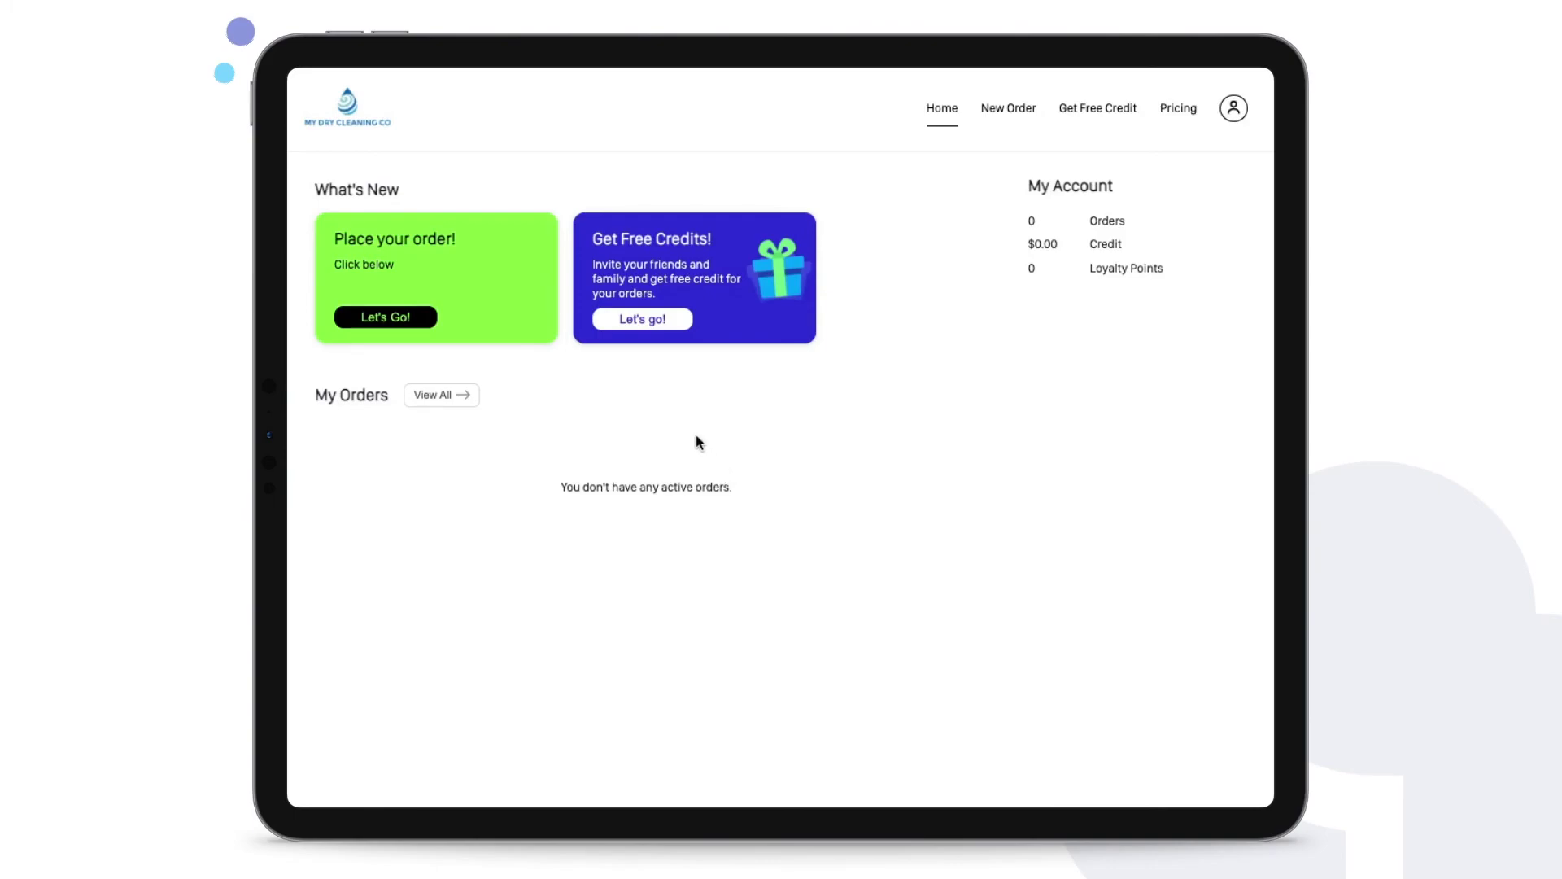
# Step: Test the green slide's order link, return home, then view the $10.00 Get Free Credits referral offer
pyautogui.click(384, 317)
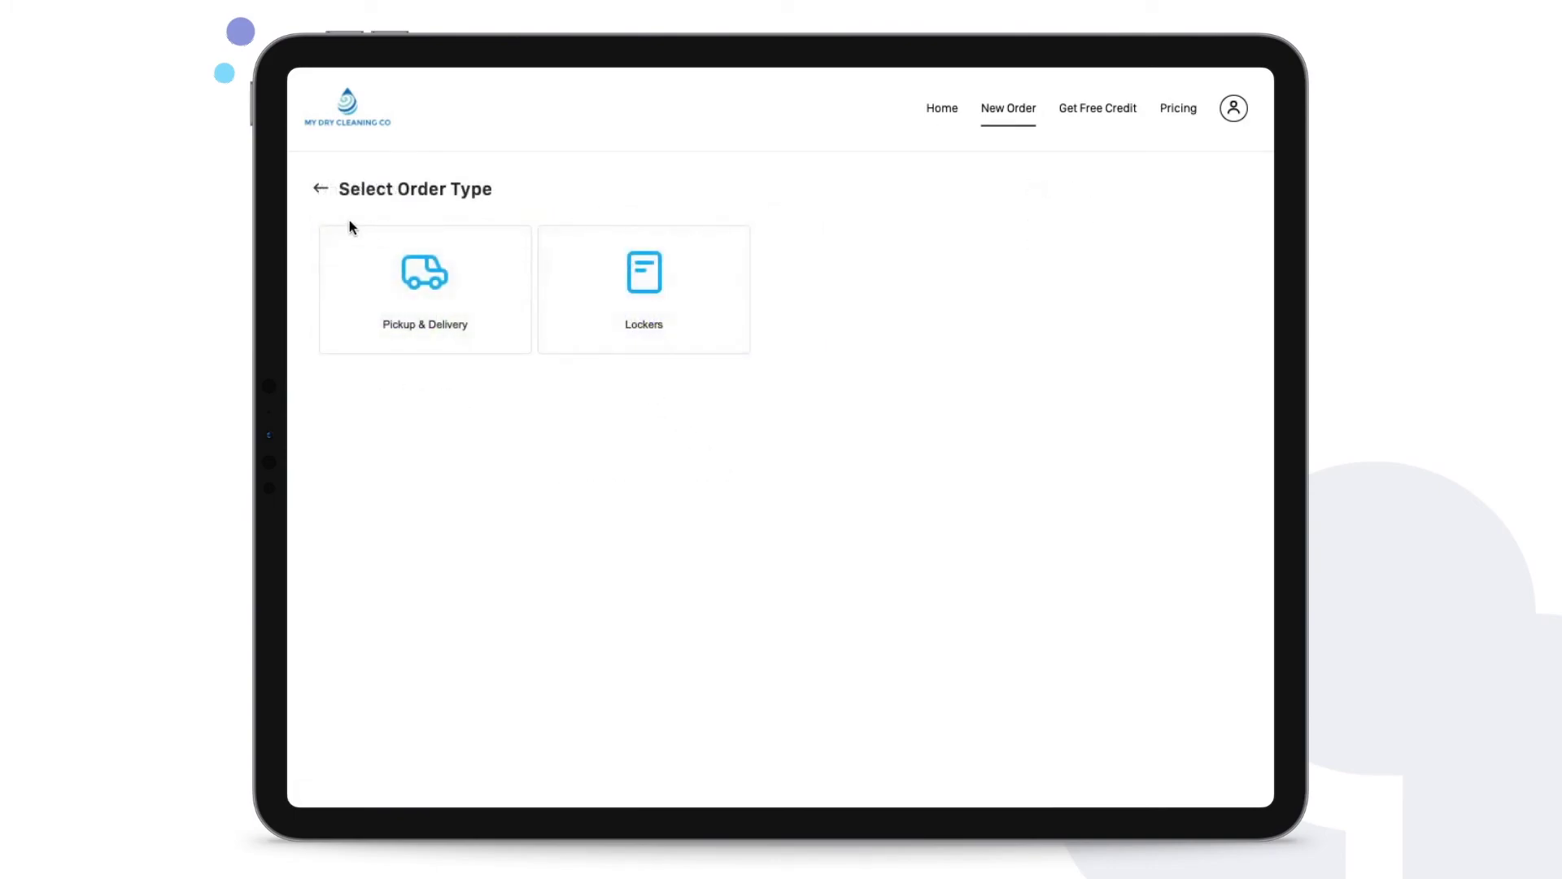
pyautogui.click(321, 189)
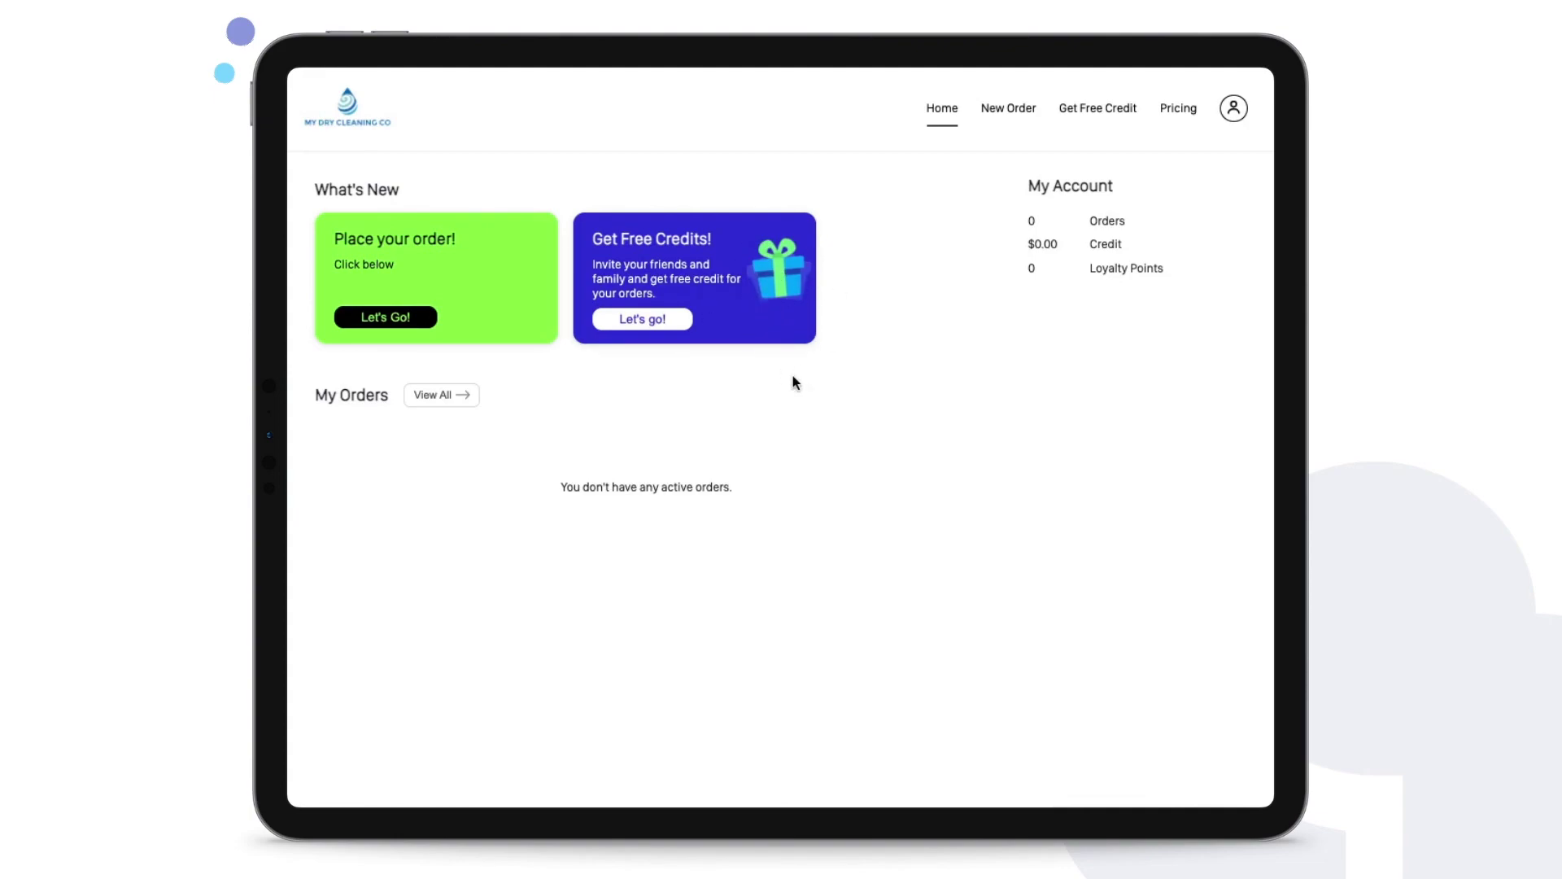
pyautogui.click(656, 321)
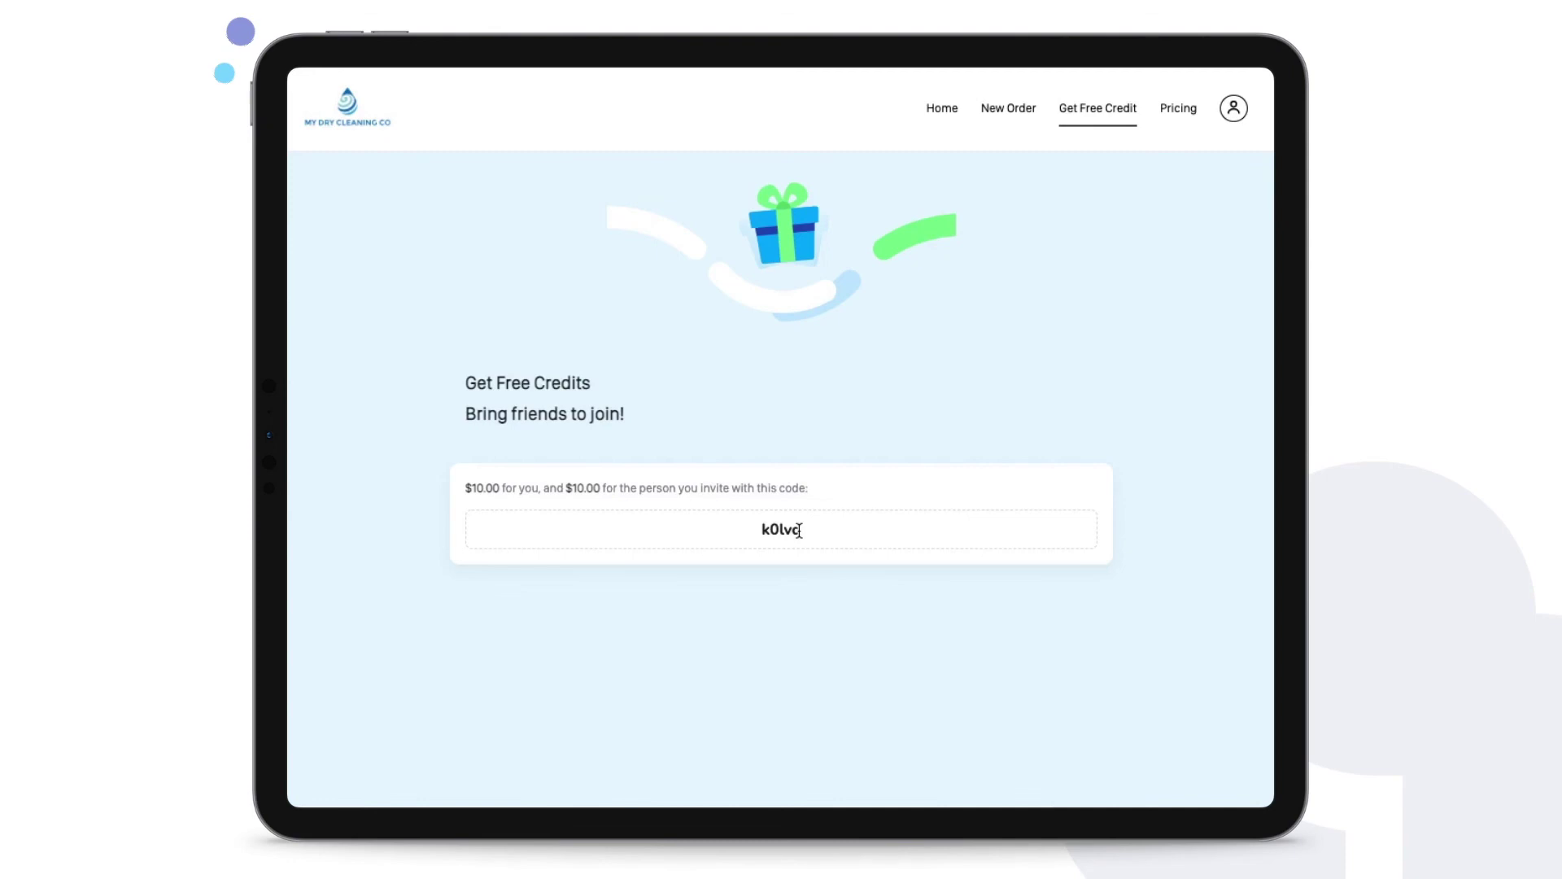
pyautogui.doubleClick(567, 489)
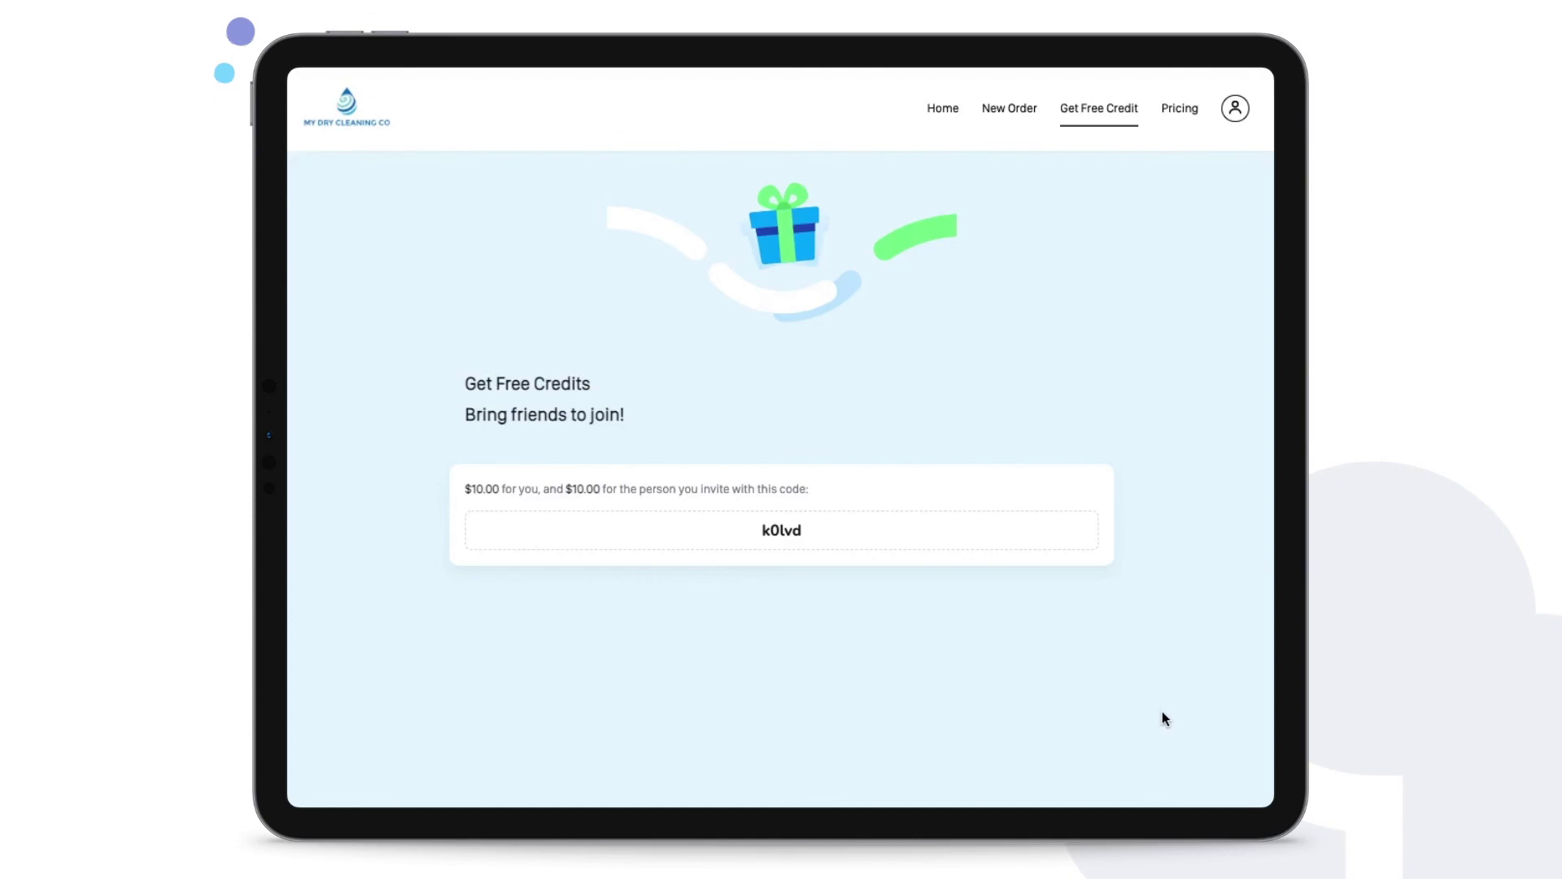